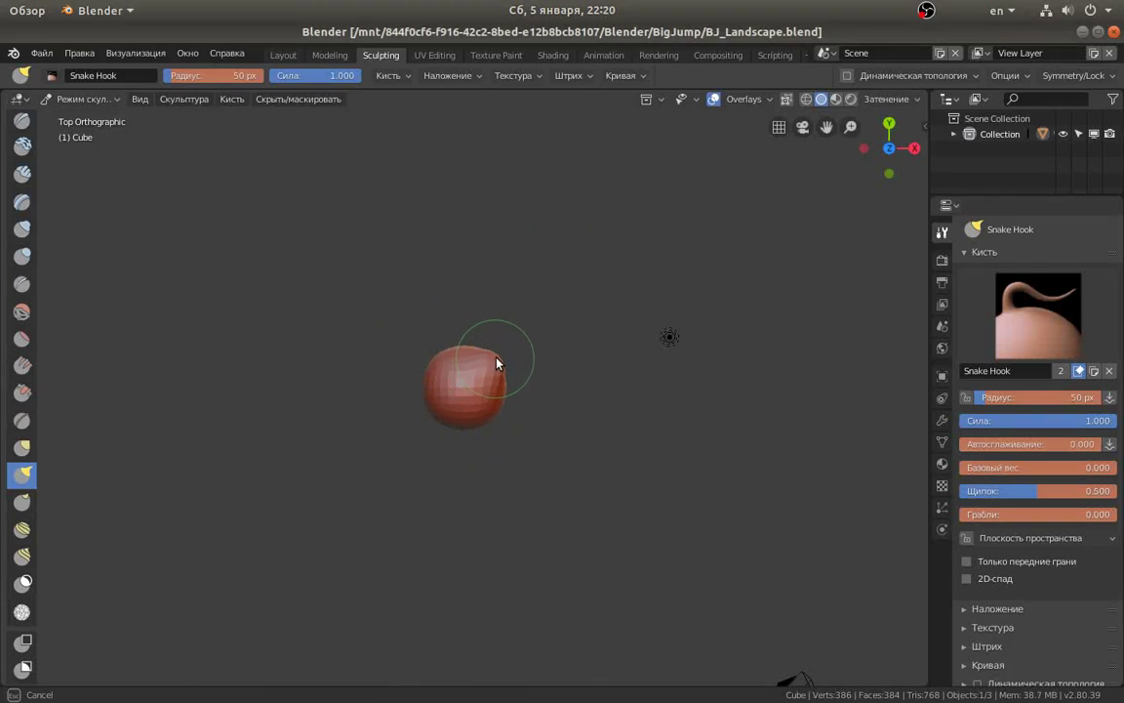
# Pull the lump into an angular wedge with Snake Hook, undo the tip stroke, and save.
pyautogui.moveTo(494, 371)
pyautogui.mouseDown()
pyautogui.moveTo(484, 359)
pyautogui.moveTo(523, 389)
pyautogui.moveTo(487, 443)
pyautogui.moveTo(536, 405)
pyautogui.moveTo(509, 334)
pyautogui.moveTo(520, 324)
pyautogui.moveTo(535, 444)
pyautogui.moveTo(431, 356)
pyautogui.moveTo(411, 392)
pyautogui.moveTo(427, 414)
pyautogui.mouseUp()
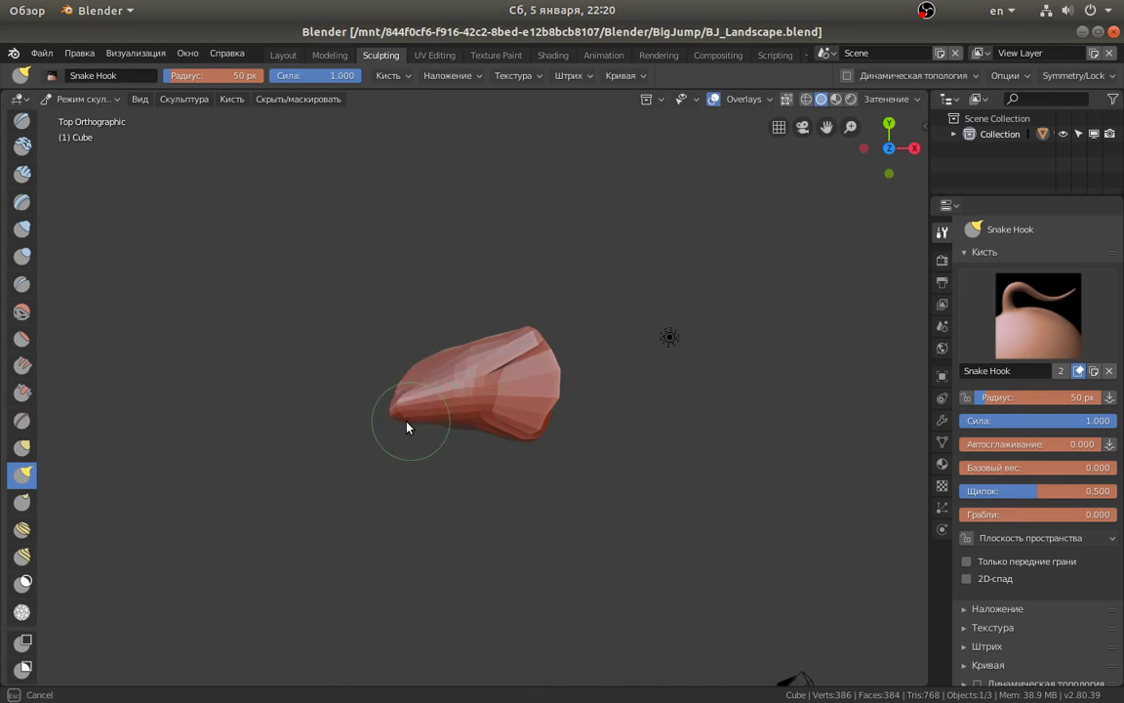
pyautogui.moveTo(489, 440)
pyautogui.mouseDown()
pyautogui.moveTo(547, 444)
pyautogui.moveTo(564, 402)
pyautogui.moveTo(557, 359)
pyautogui.moveTo(514, 334)
pyautogui.moveTo(419, 371)
pyautogui.moveTo(467, 337)
pyautogui.mouseUp()
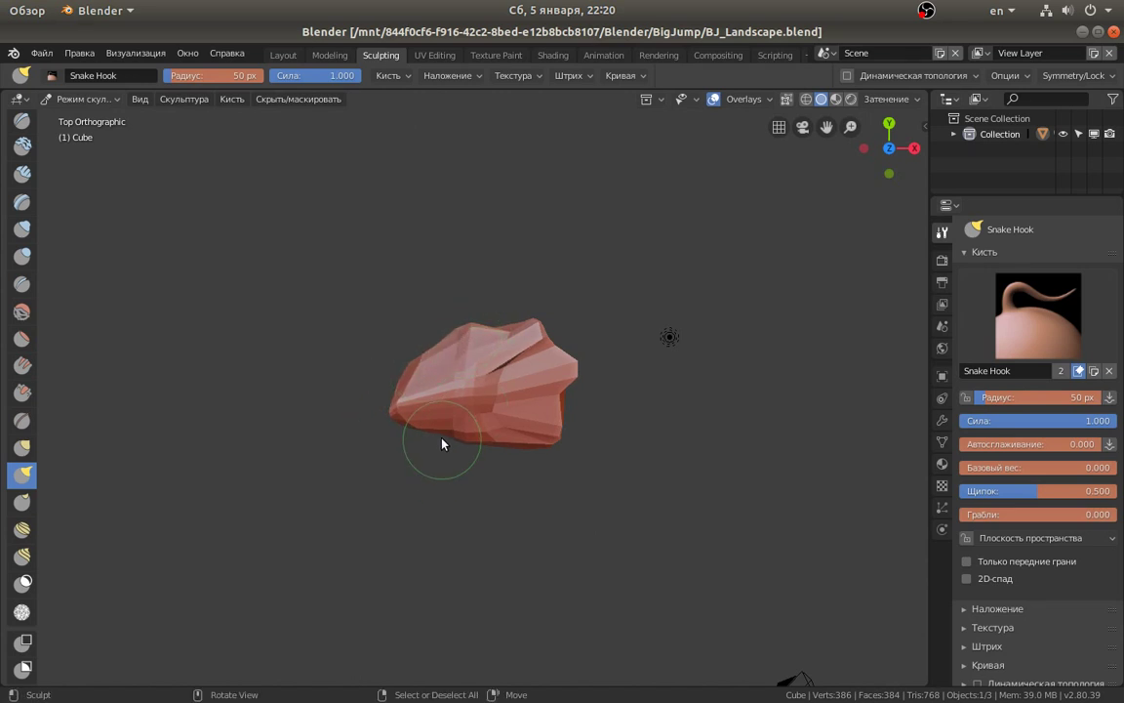
pyautogui.moveTo(514, 447)
pyautogui.mouseDown()
pyautogui.moveTo(546, 410)
pyautogui.moveTo(575, 409)
pyautogui.moveTo(571, 458)
pyautogui.mouseUp()
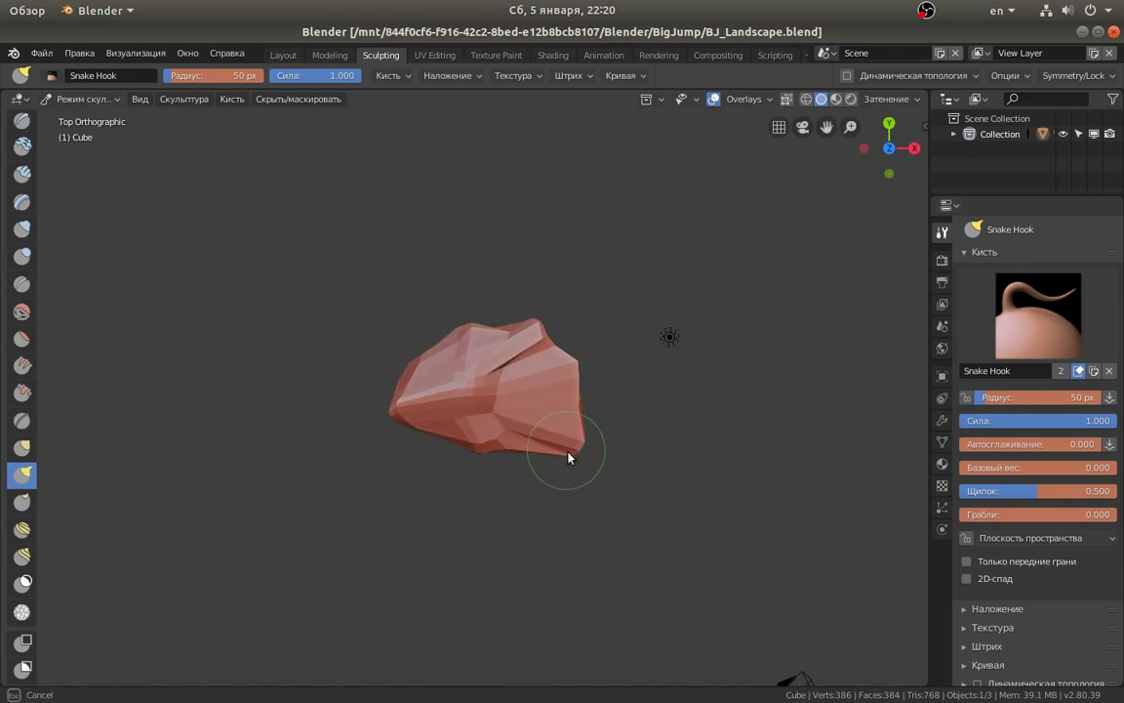
pyautogui.moveTo(553, 354)
pyautogui.mouseDown()
pyautogui.moveTo(557, 326)
pyautogui.moveTo(527, 319)
pyautogui.moveTo(557, 313)
pyautogui.mouseUp()
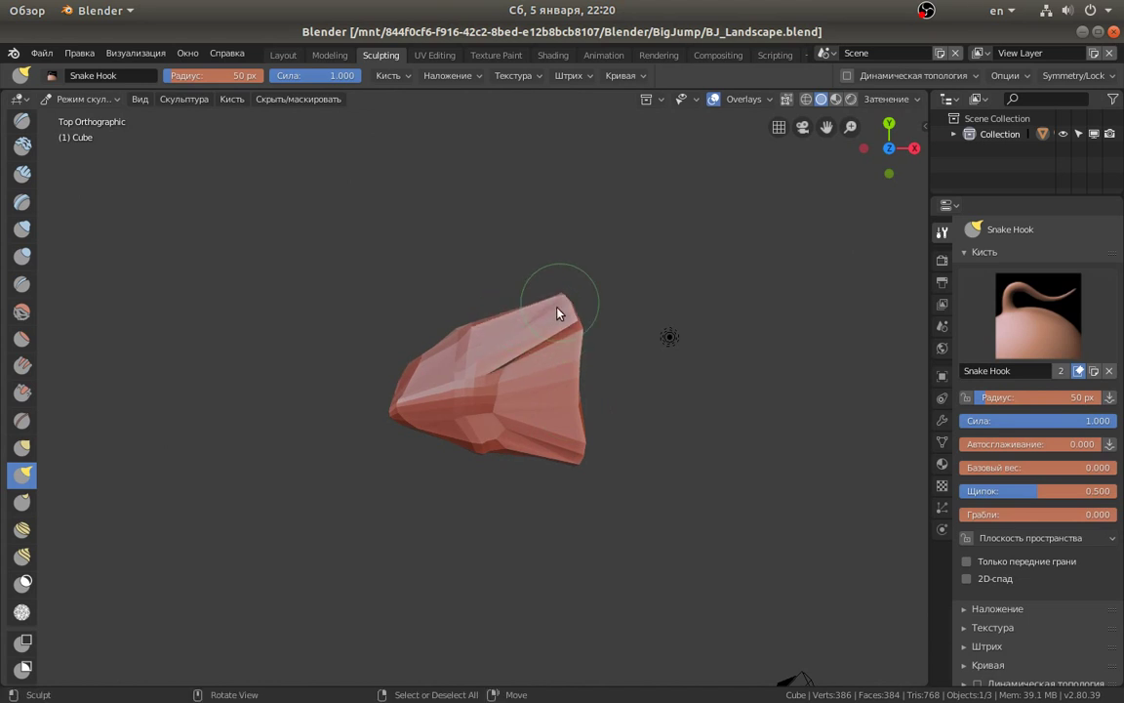
pyautogui.hotkey('ctrl', 'z')
pyautogui.hotkey('ctrl', 's')
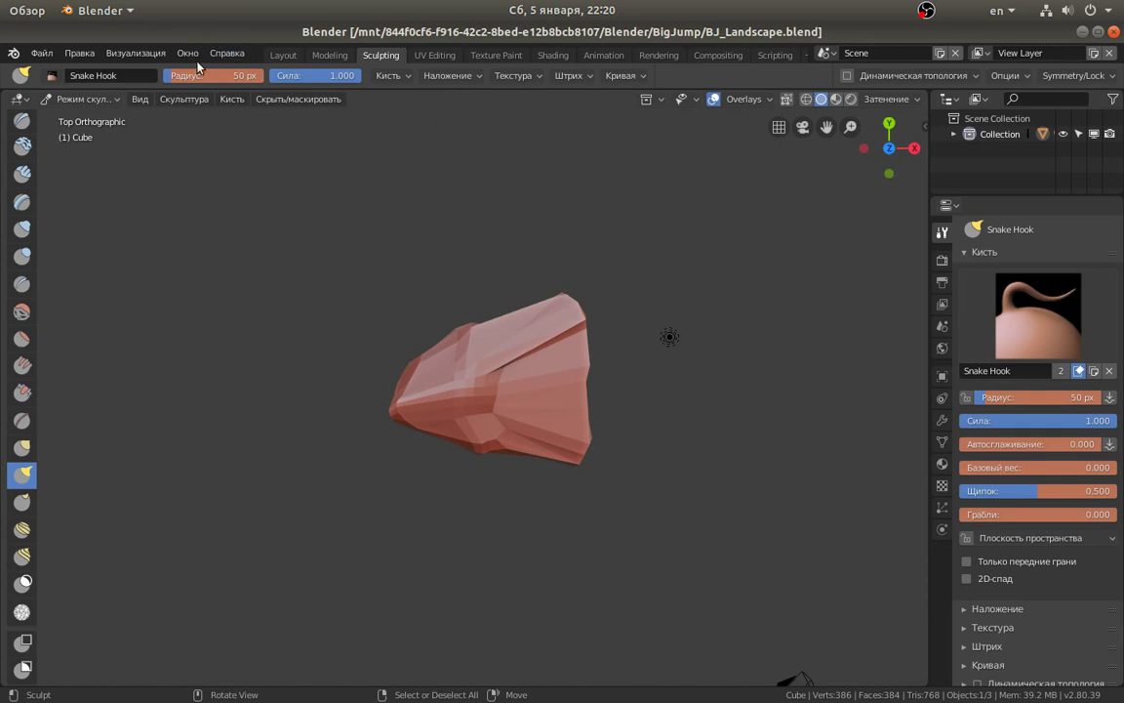
# Toggle the rock between edit and sculpt mode, dismissing the Add menu unused.
pyautogui.press('Tab')
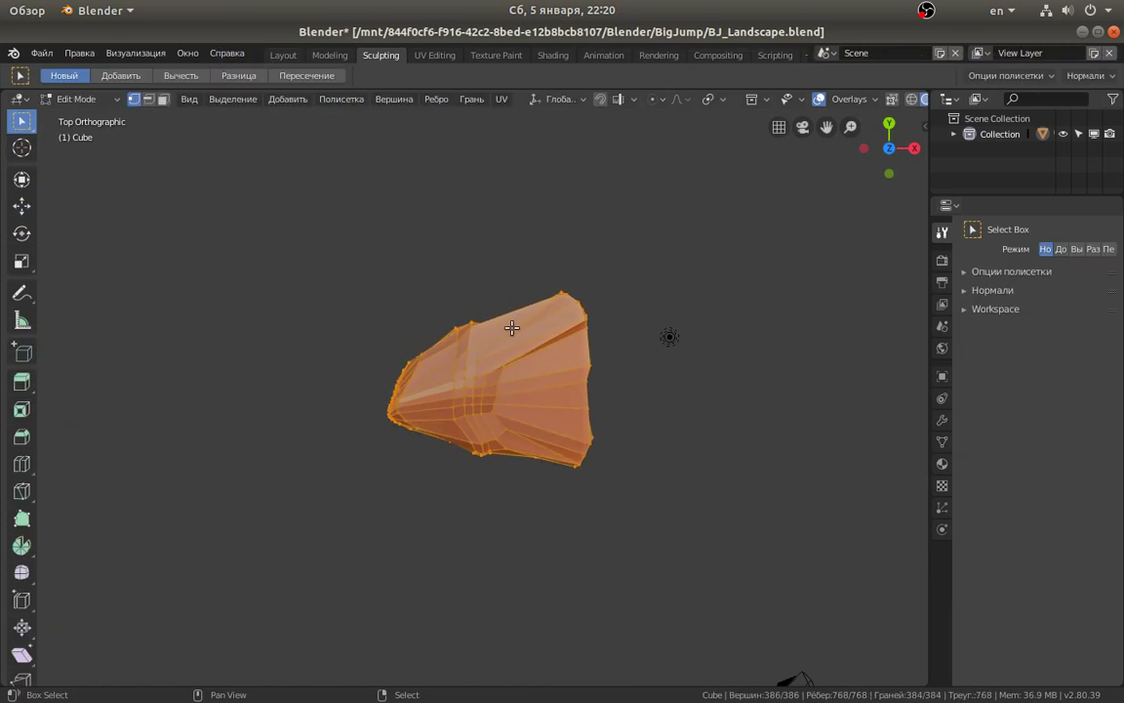
pyautogui.hotkey('shift', 'a')
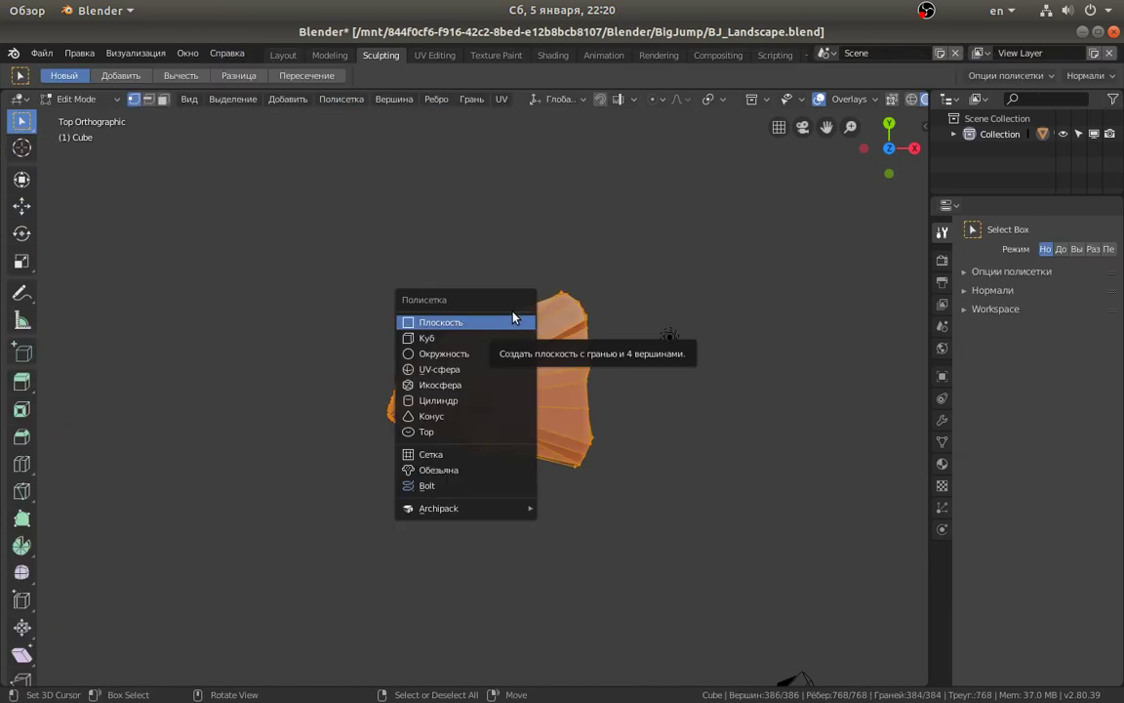
pyautogui.press('Escape')
pyautogui.press('Tab')
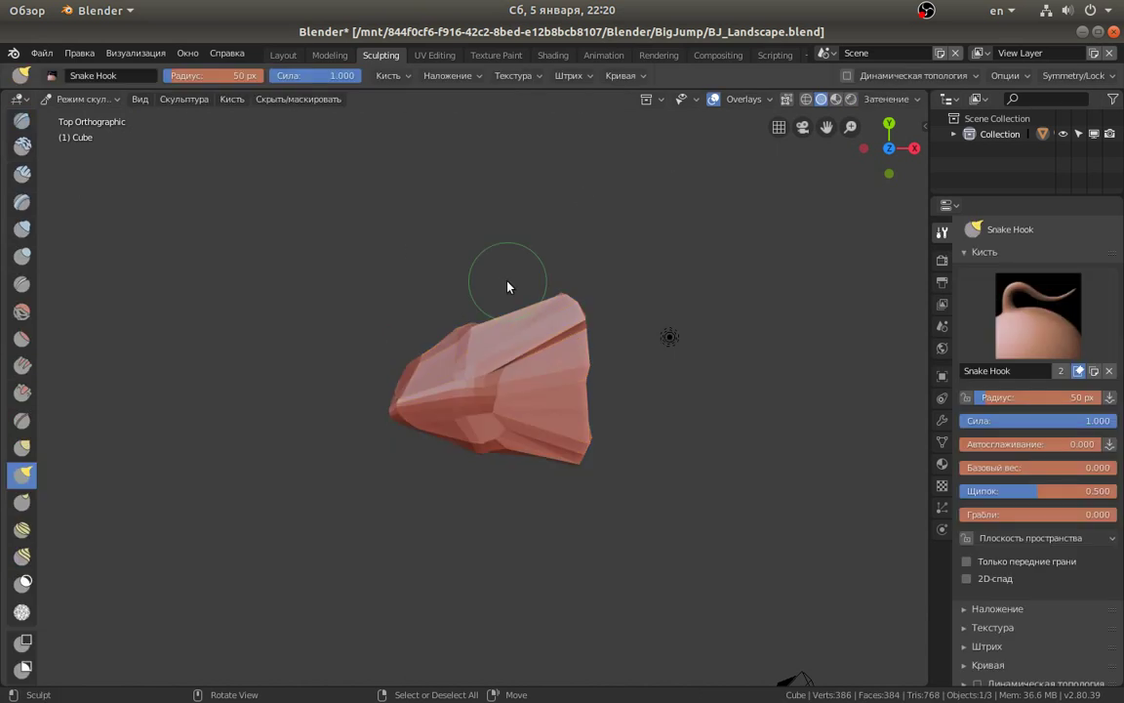
pyautogui.press('Tab')
pyautogui.press('Tab')
# Switch to the Modeling workspace in top view and Object Mode, and open the Add menu.
pyautogui.click(322, 54)
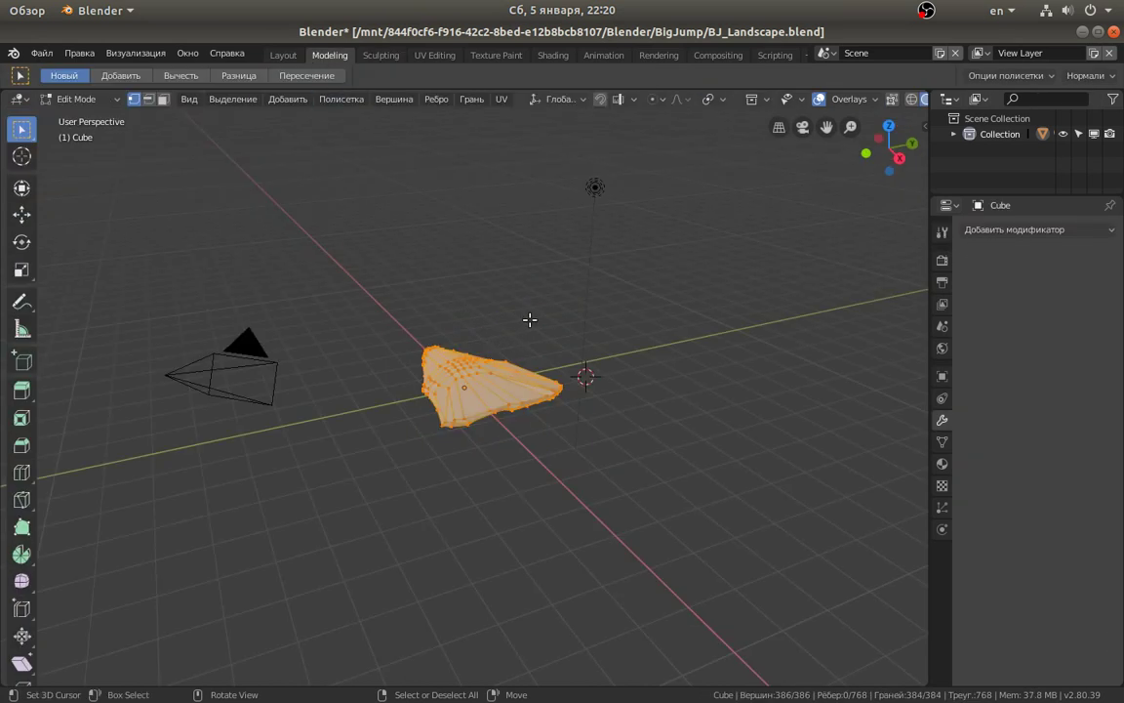
pyautogui.press('KP_7')
pyautogui.press('Tab')
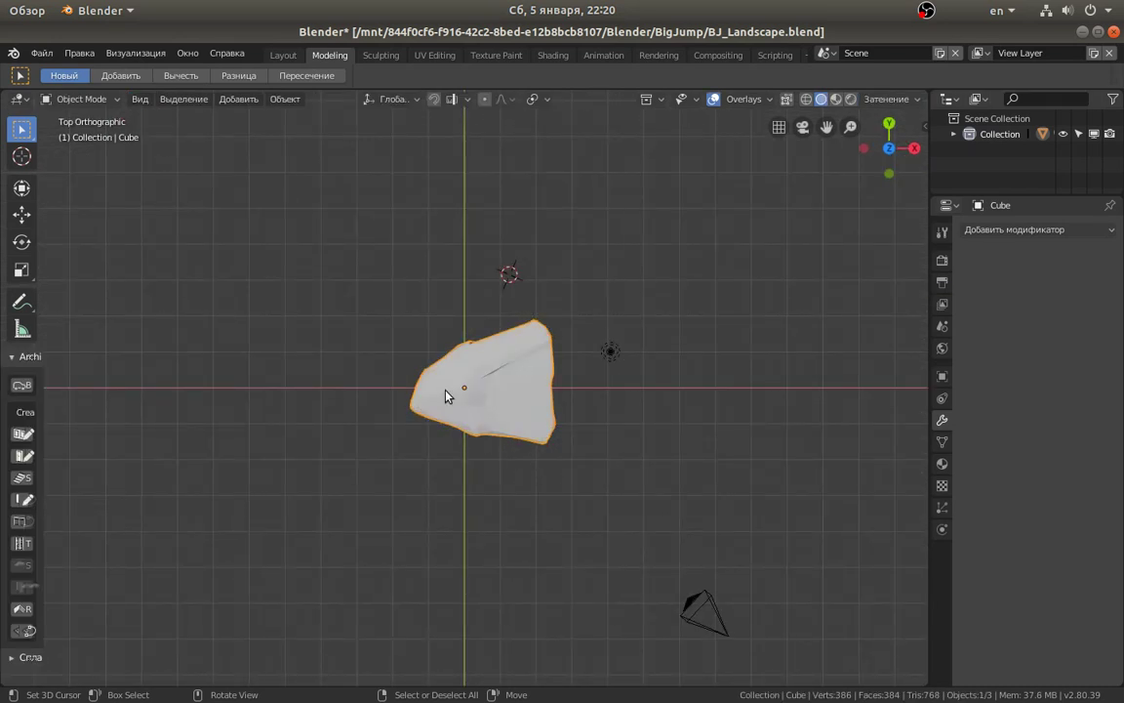
pyautogui.hotkey('shift', 'a')
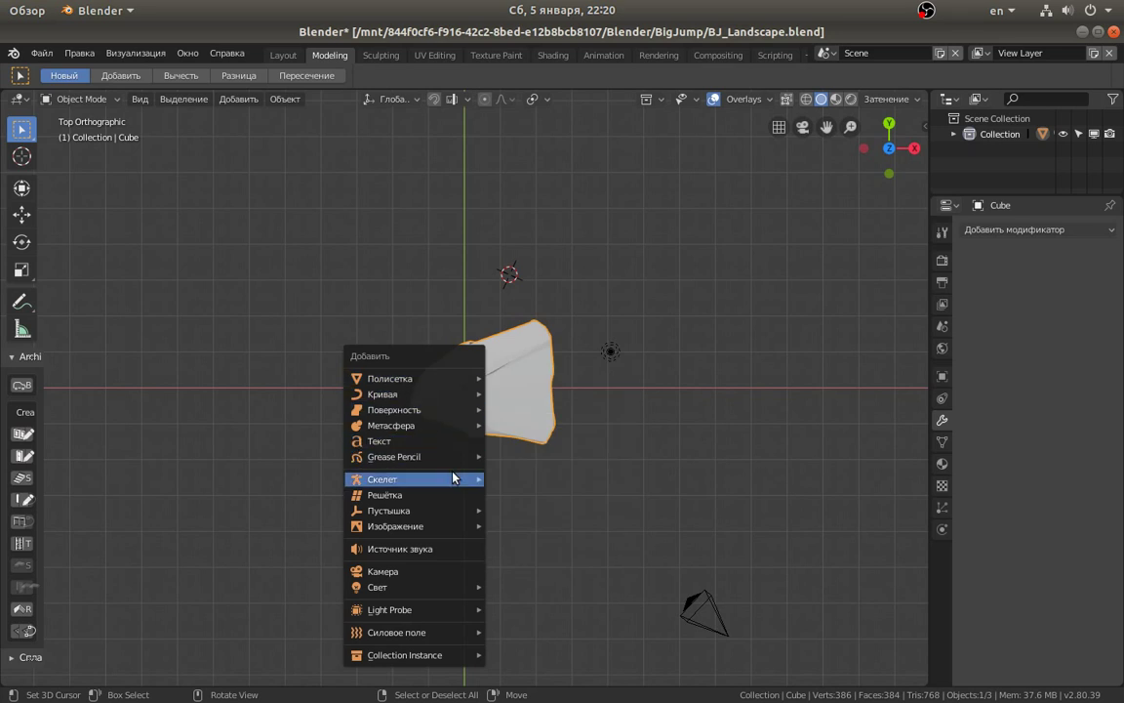
pyautogui.moveTo(396, 526)
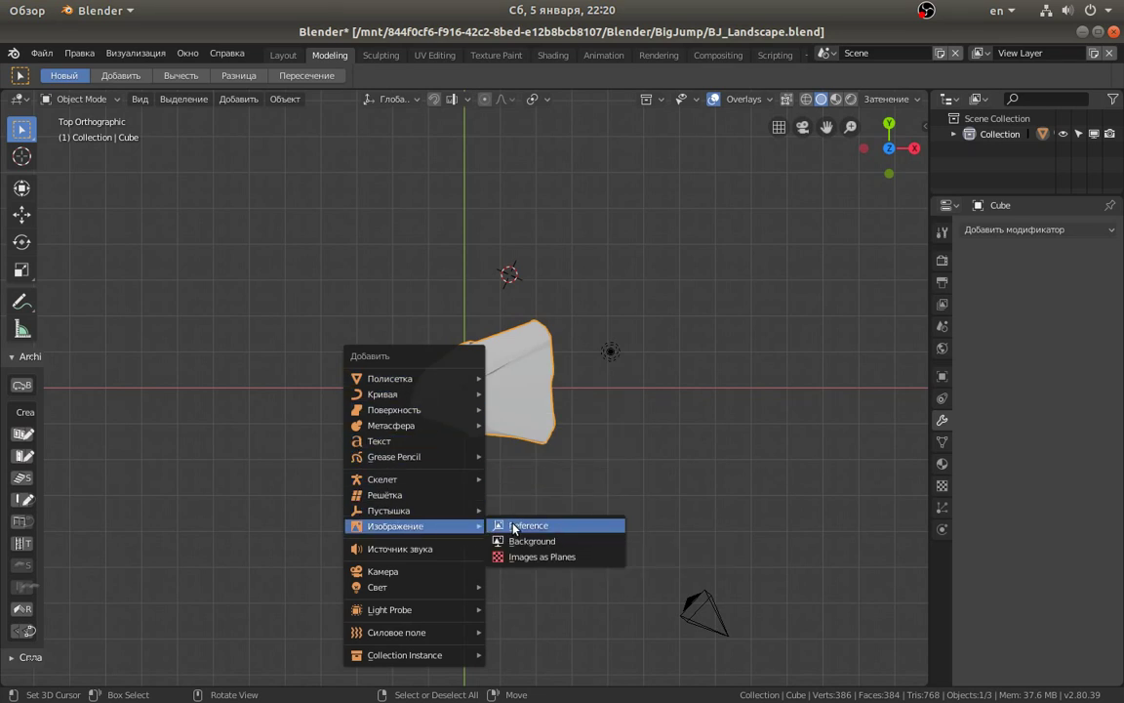
# Add Isl.png from the Projeckts folder as a Reference image.
pyautogui.click(514, 527)
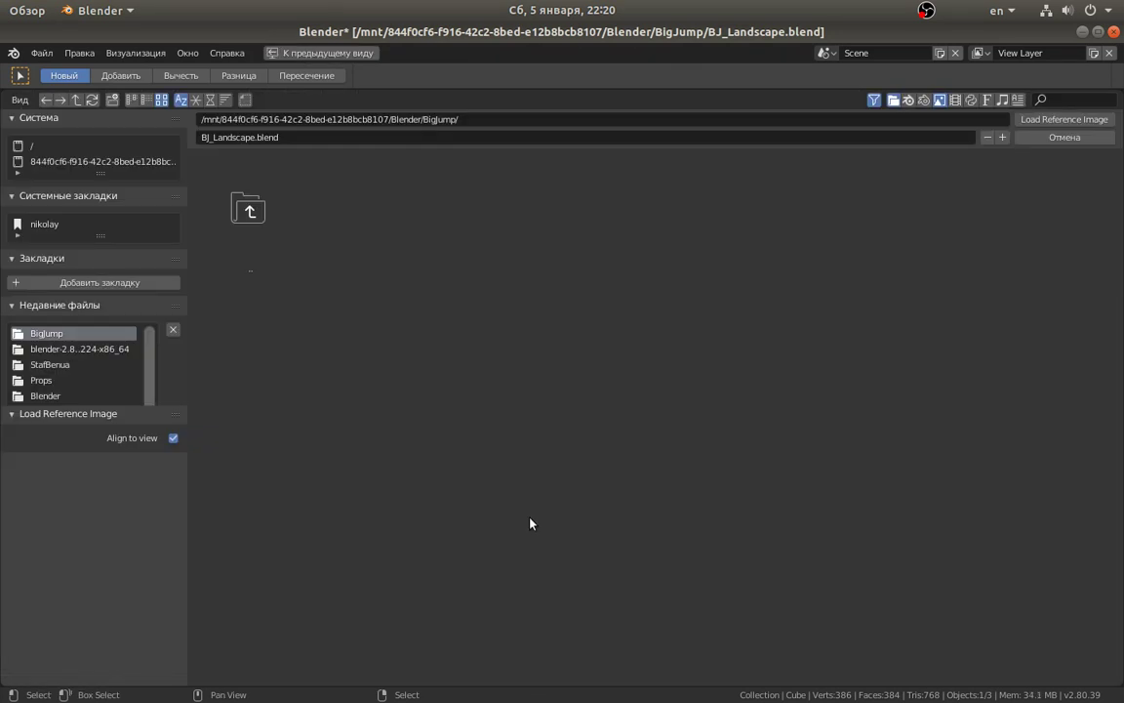
pyautogui.click(29, 161)
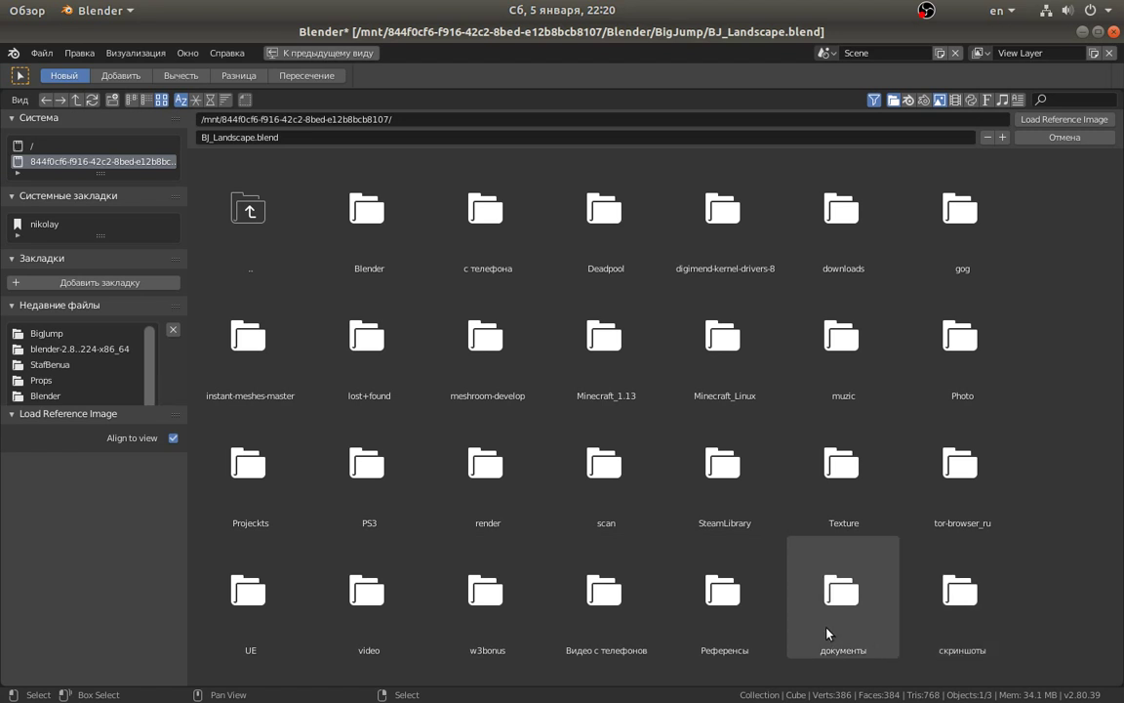
pyautogui.click(273, 507)
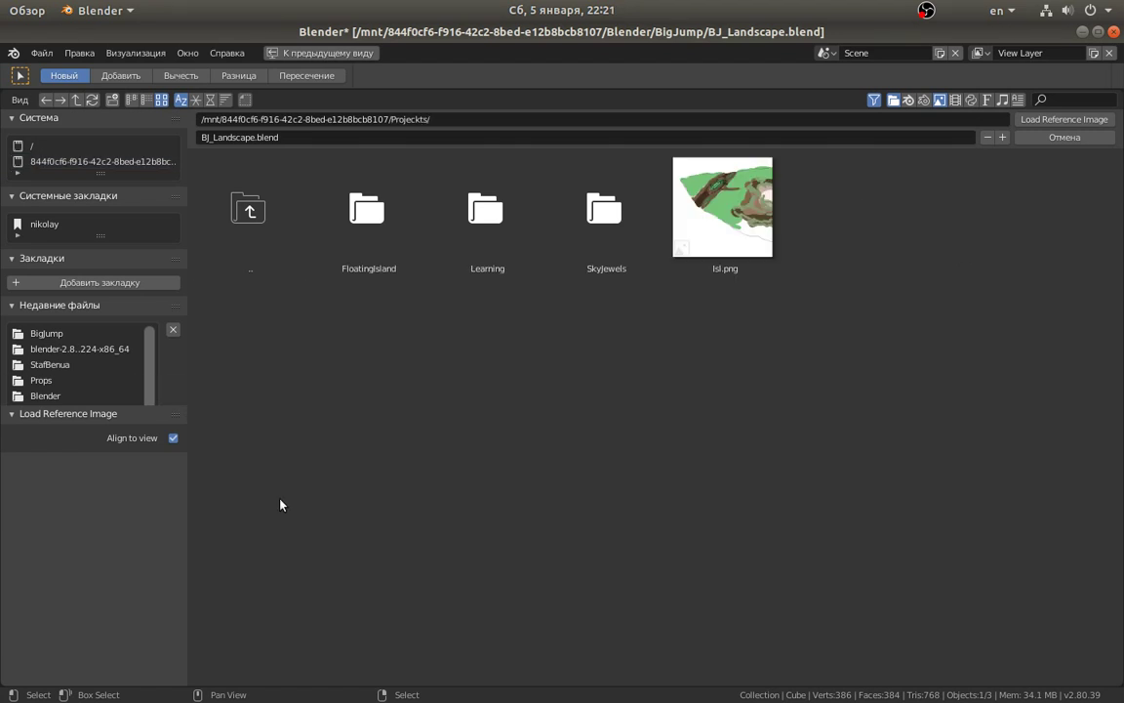
pyautogui.doubleClick(727, 239)
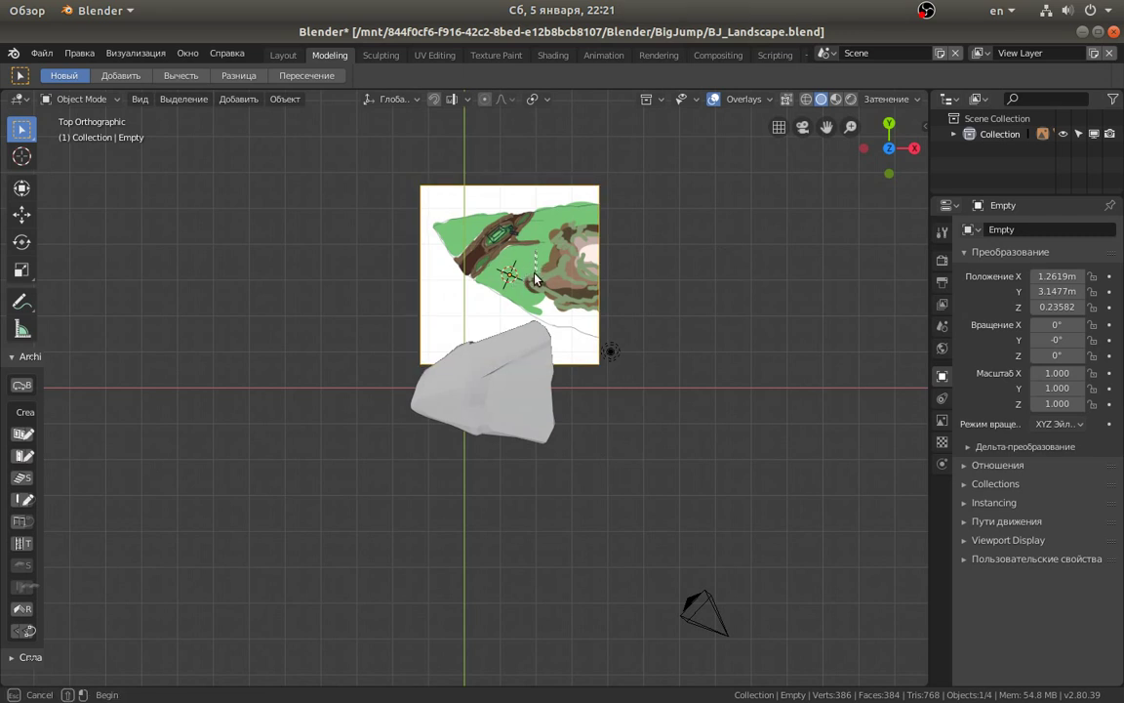
# Move the Isl.png reference over the rock in top view and save the file.
pyautogui.moveTo(536, 256); pyautogui.dragTo(532, 259, button='middle')
pyautogui.press('KP_7')
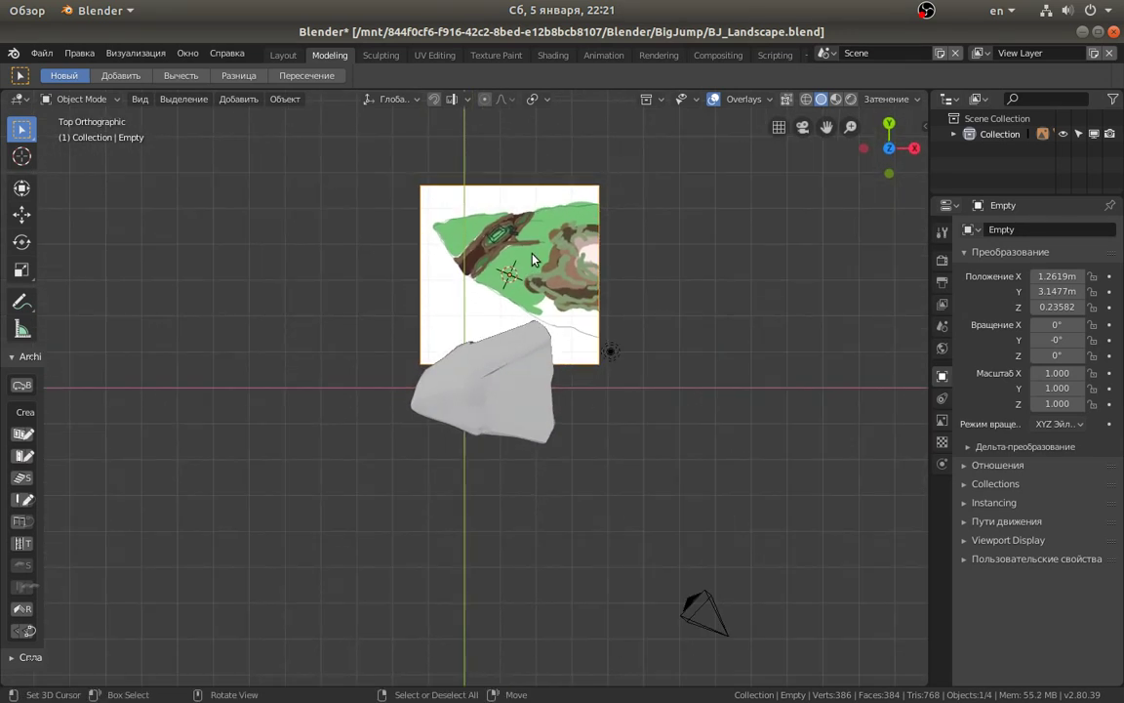
pyautogui.press('g')
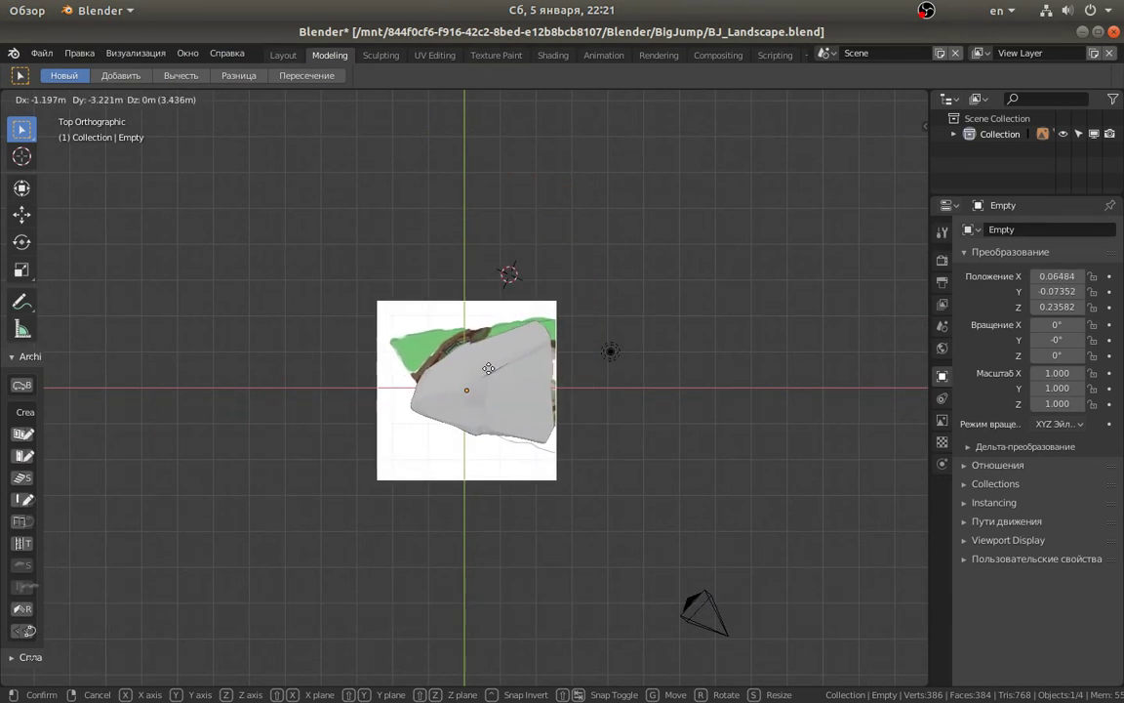
pyautogui.click(508, 380)
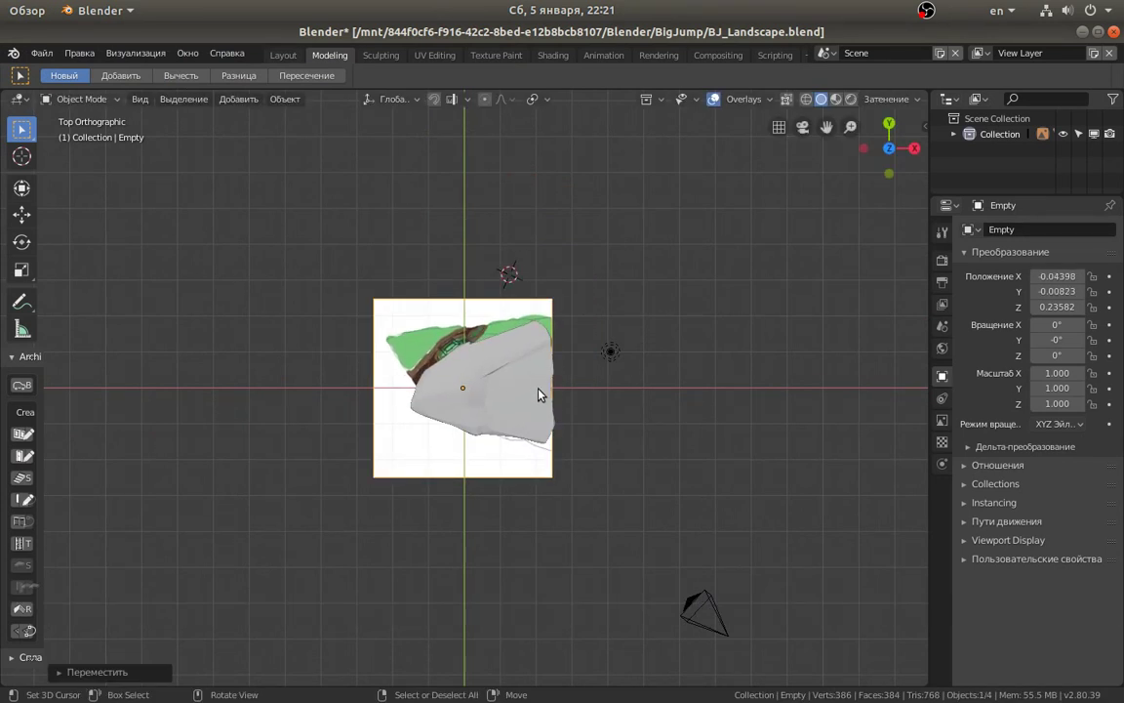
pyautogui.hotkey('ctrl', 's')
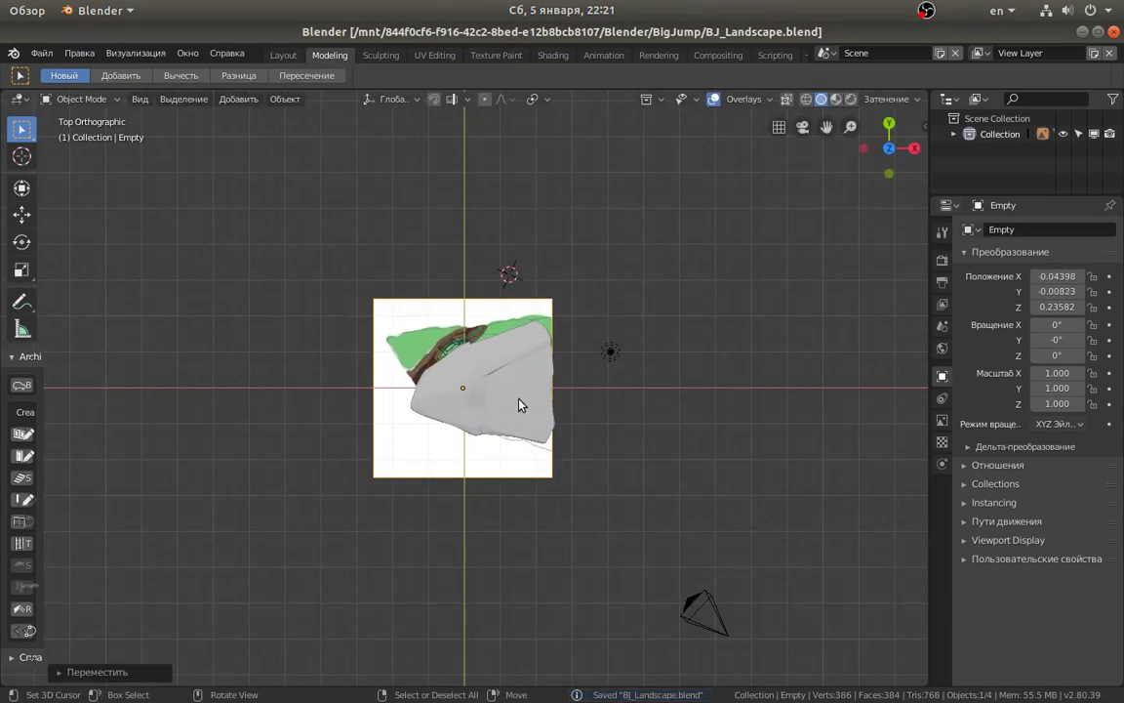
# Zoom in, then switch to Sculpting and back to the Modeling workspace.
pyautogui.scroll(1, 518, 400)
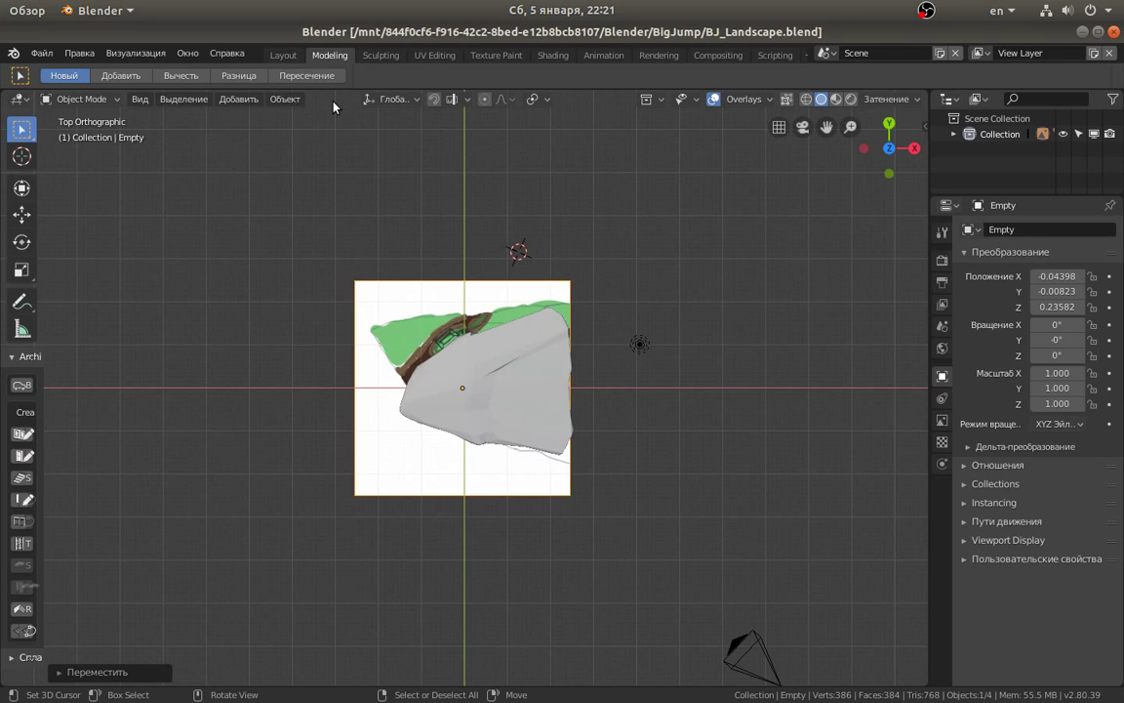
pyautogui.click(383, 55)
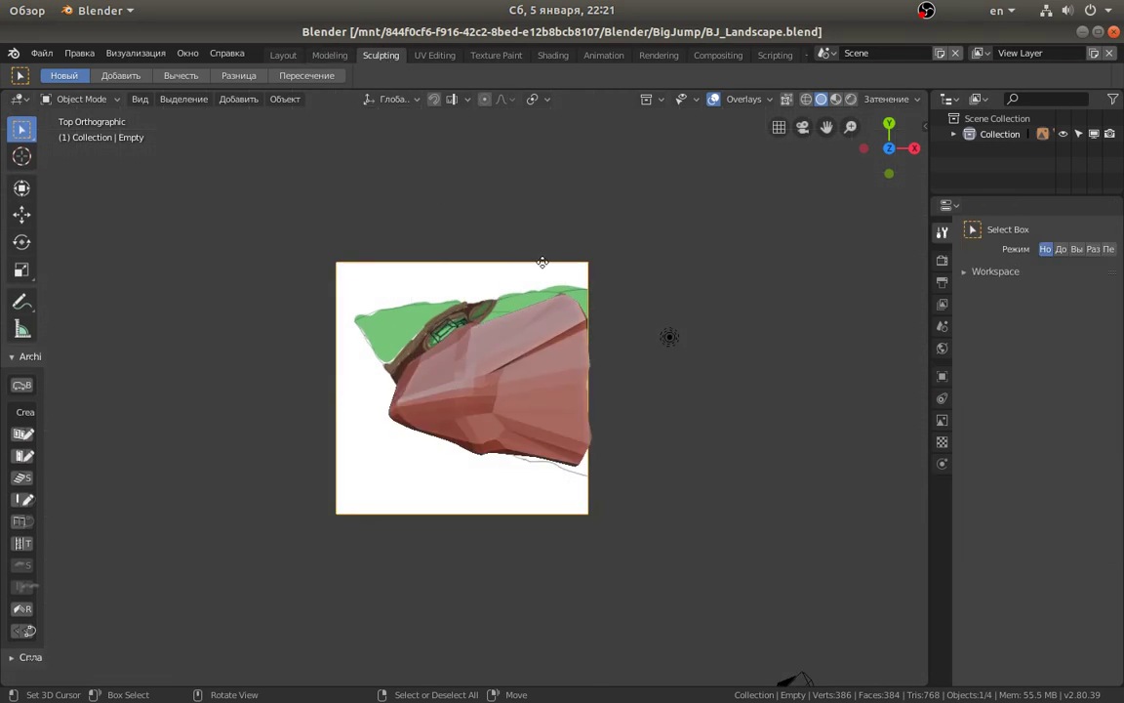
pyautogui.click(330, 56)
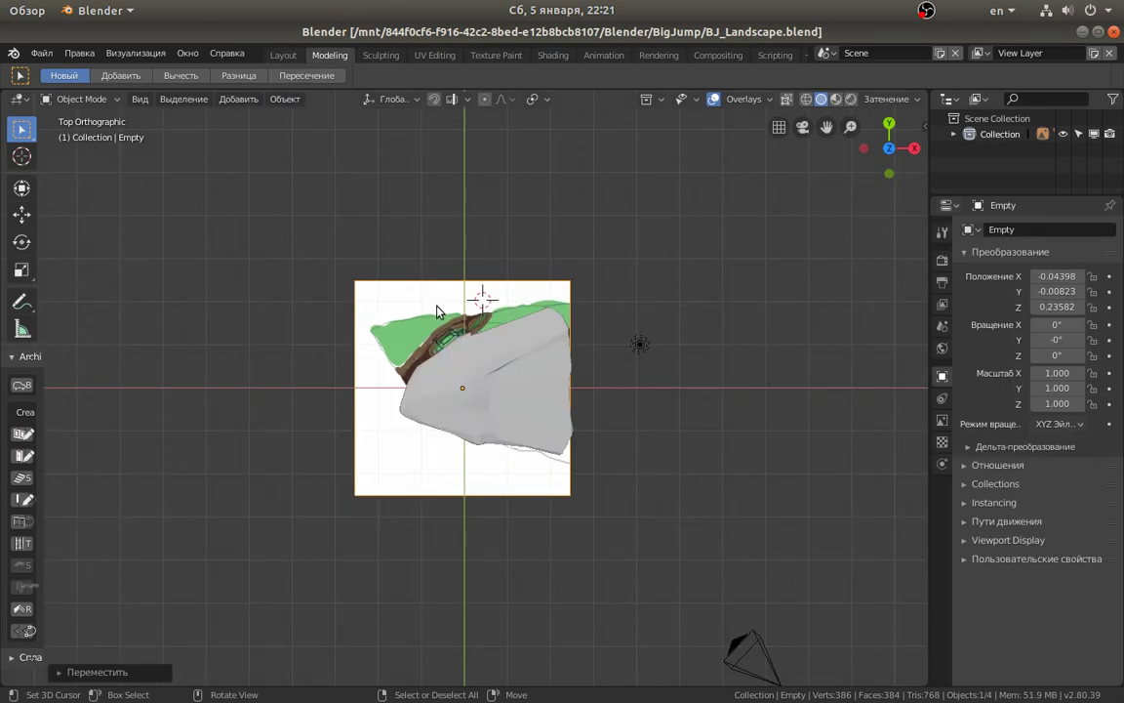
# Lower the reference image's opacity to about 0.55 in its Object Data settings.
pyautogui.click(942, 420)
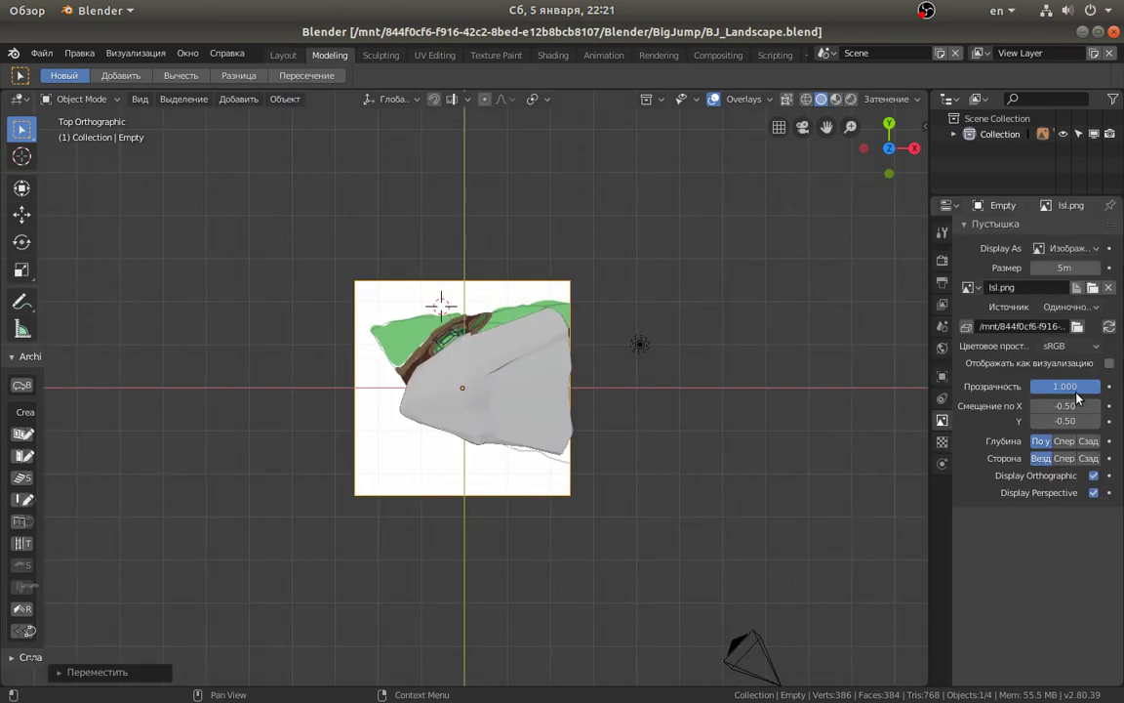
pyautogui.moveTo(1075, 388); pyautogui.dragTo(1036, 393)
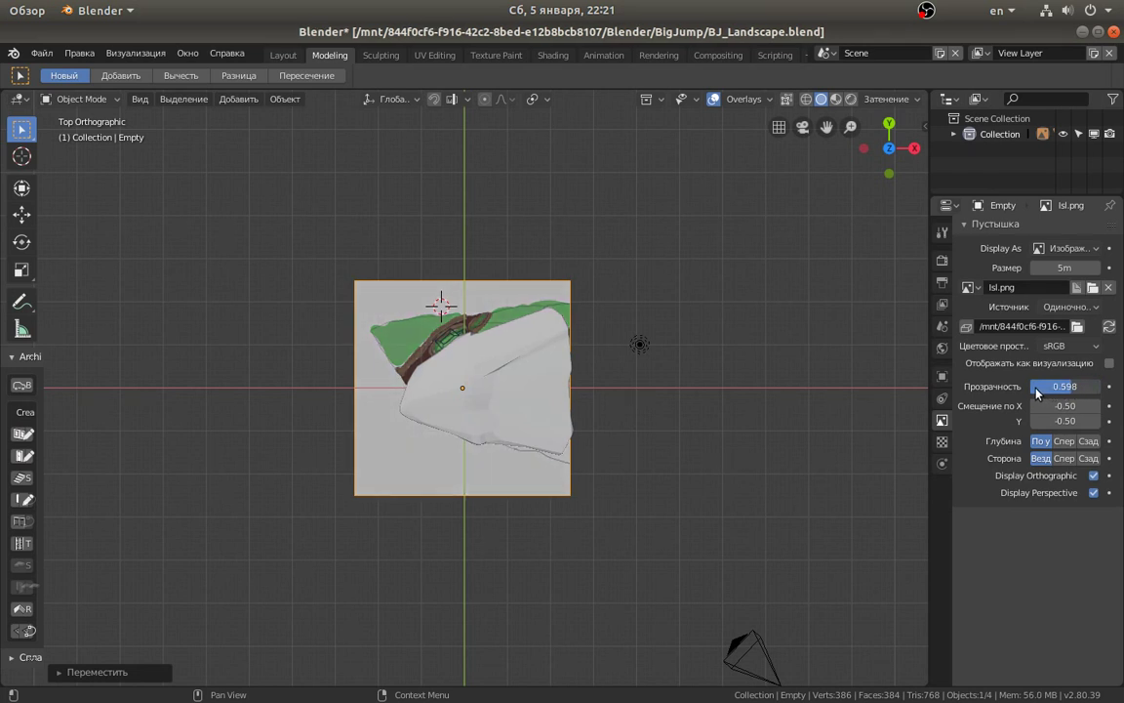
pyautogui.press('i')
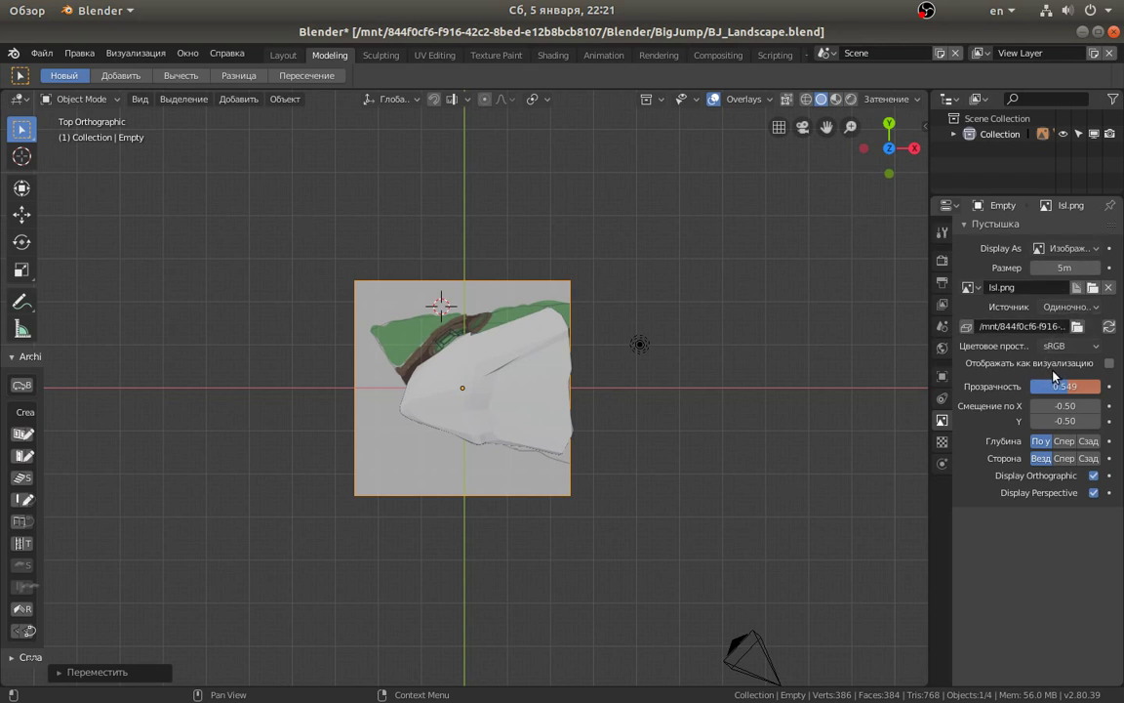
# Set the reference depth to Front, save, and return to the Sculpting workspace.
pyautogui.click(1067, 461)
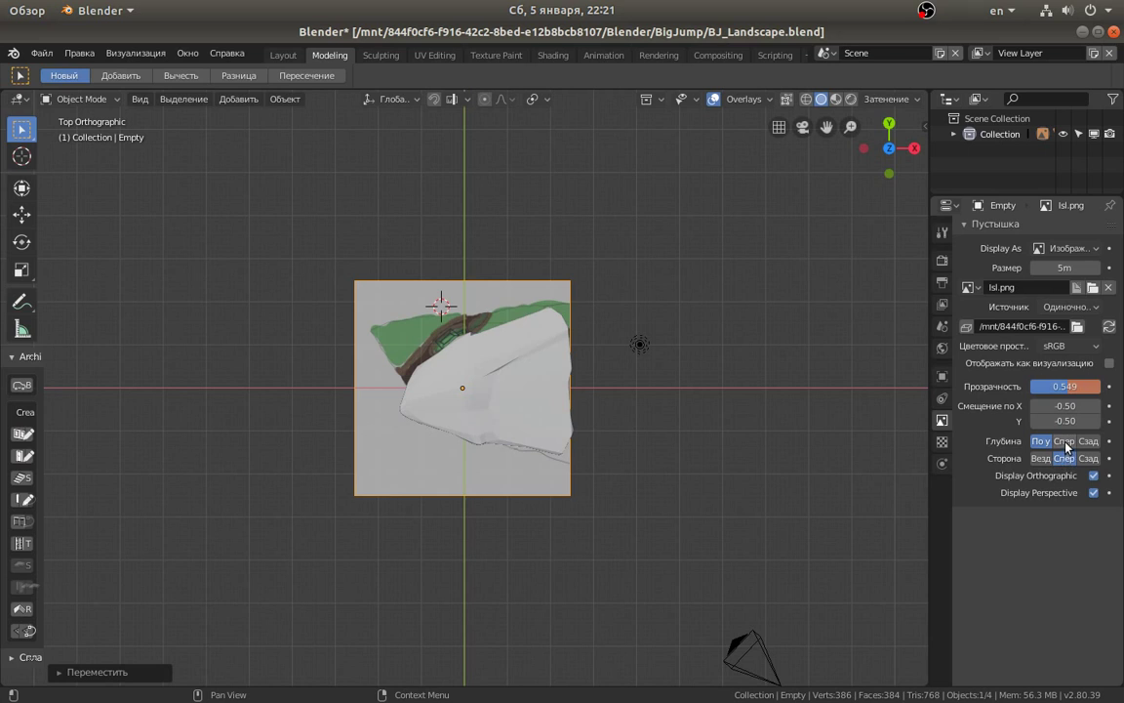
pyautogui.click(1064, 442)
pyautogui.click(1052, 459)
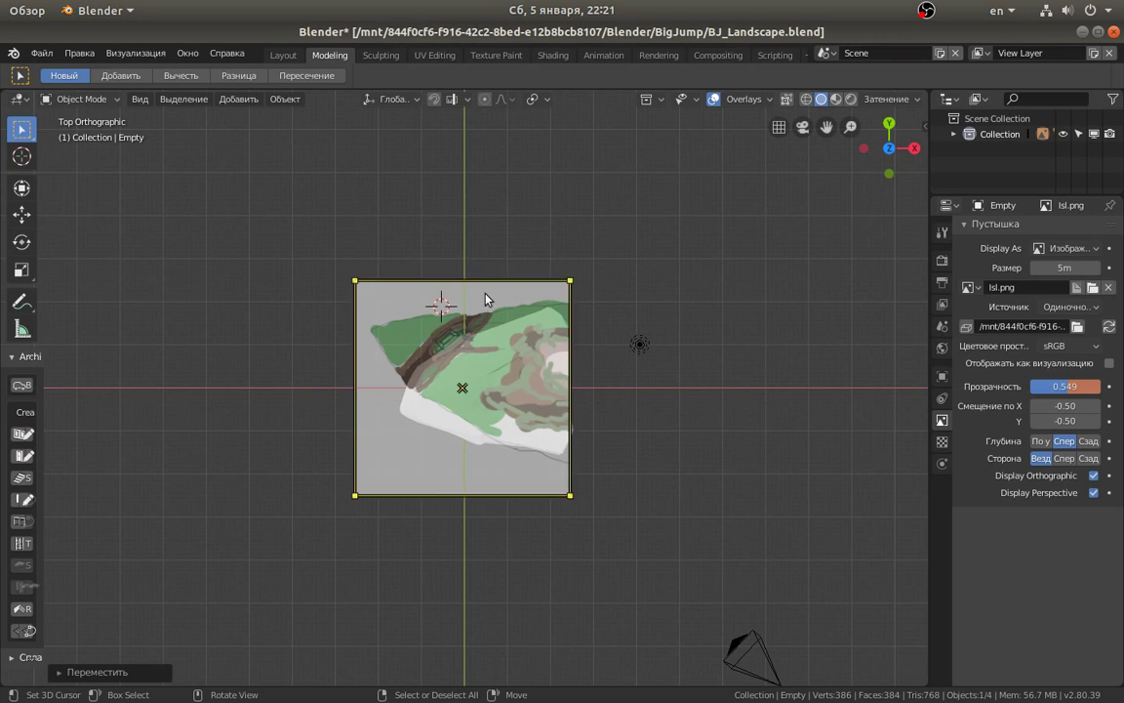
pyautogui.hotkey('ctrl', 's')
pyautogui.click(385, 56)
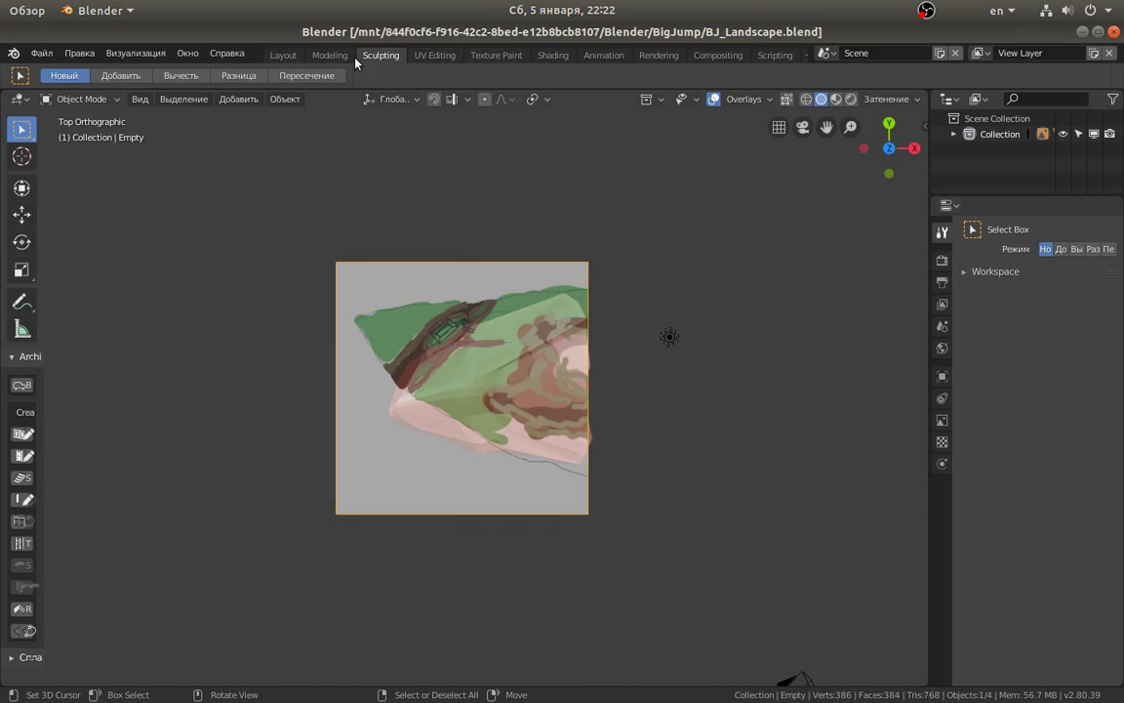
# Select the rock and stretch its corners and left tip toward the island outline with Snake Hook.
pyautogui.click(322, 54)
pyautogui.moveTo(447, 351); pyautogui.dragTo(501, 370, button='middle')
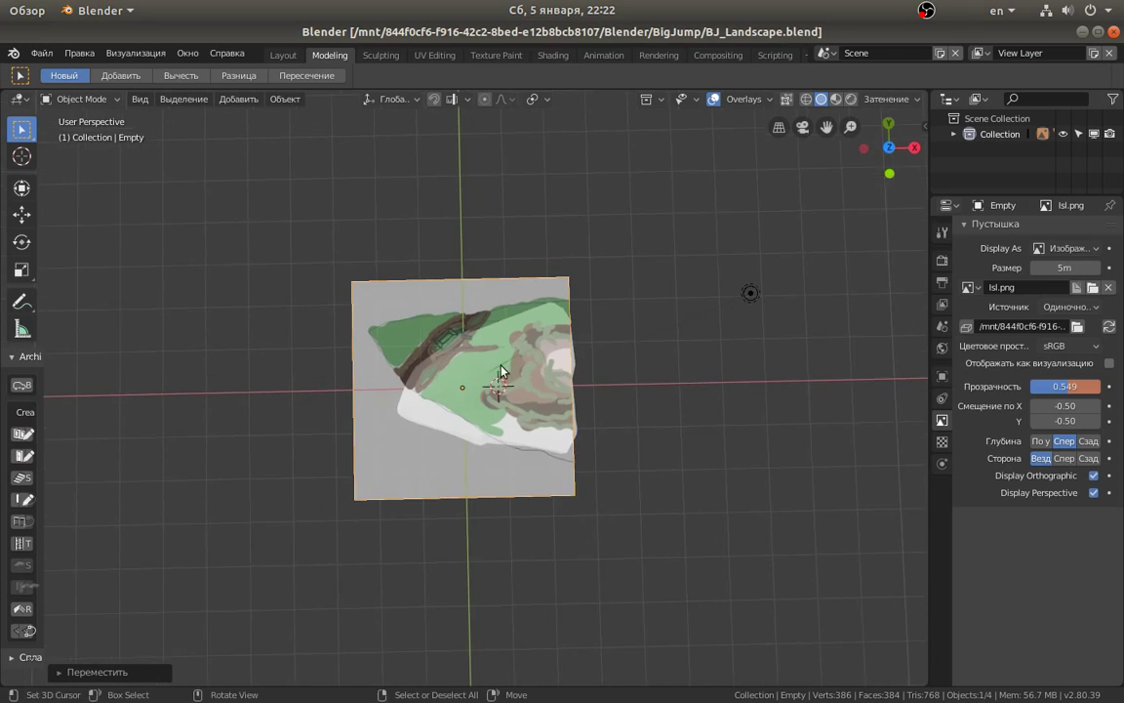
pyautogui.click(501, 370)
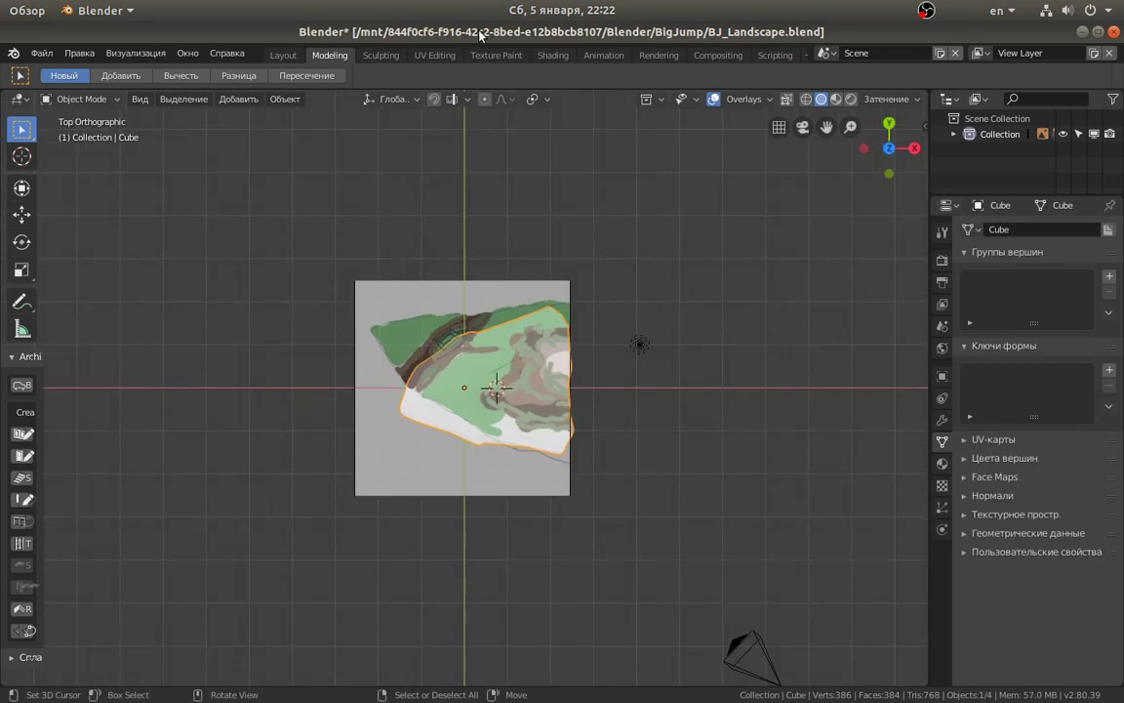
pyautogui.click(381, 55)
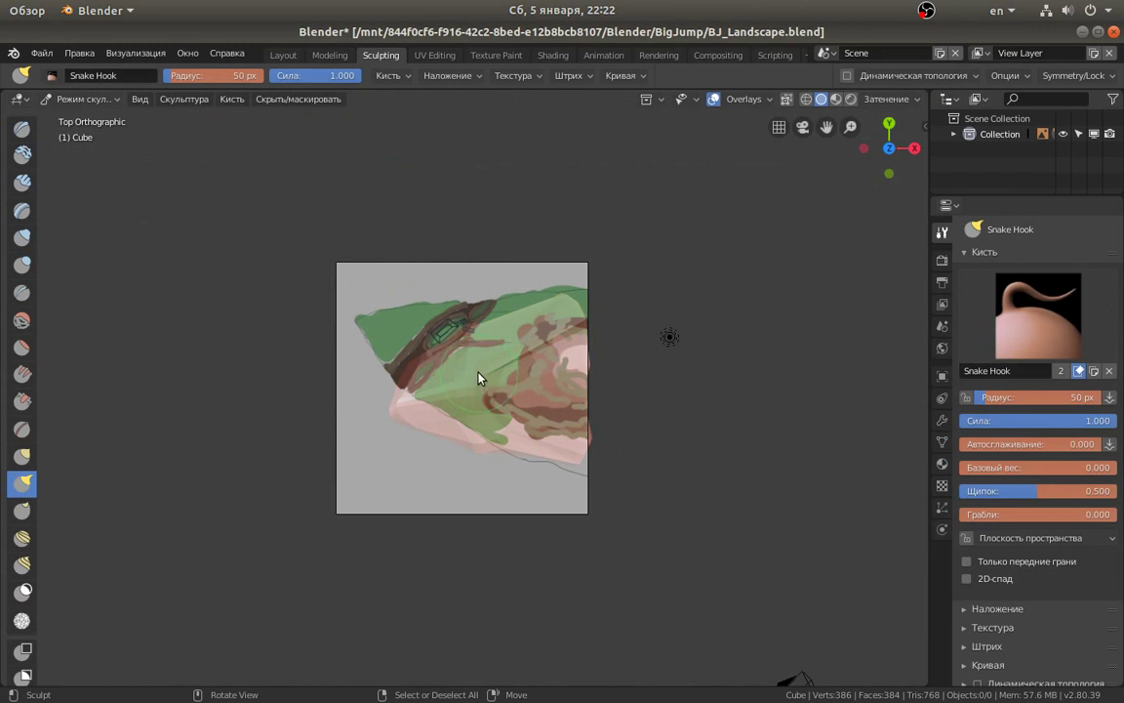
pyautogui.moveTo(408, 410)
pyautogui.mouseDown()
pyautogui.moveTo(358, 314)
pyautogui.moveTo(433, 332)
pyautogui.moveTo(462, 311)
pyautogui.moveTo(501, 324)
pyautogui.mouseUp()
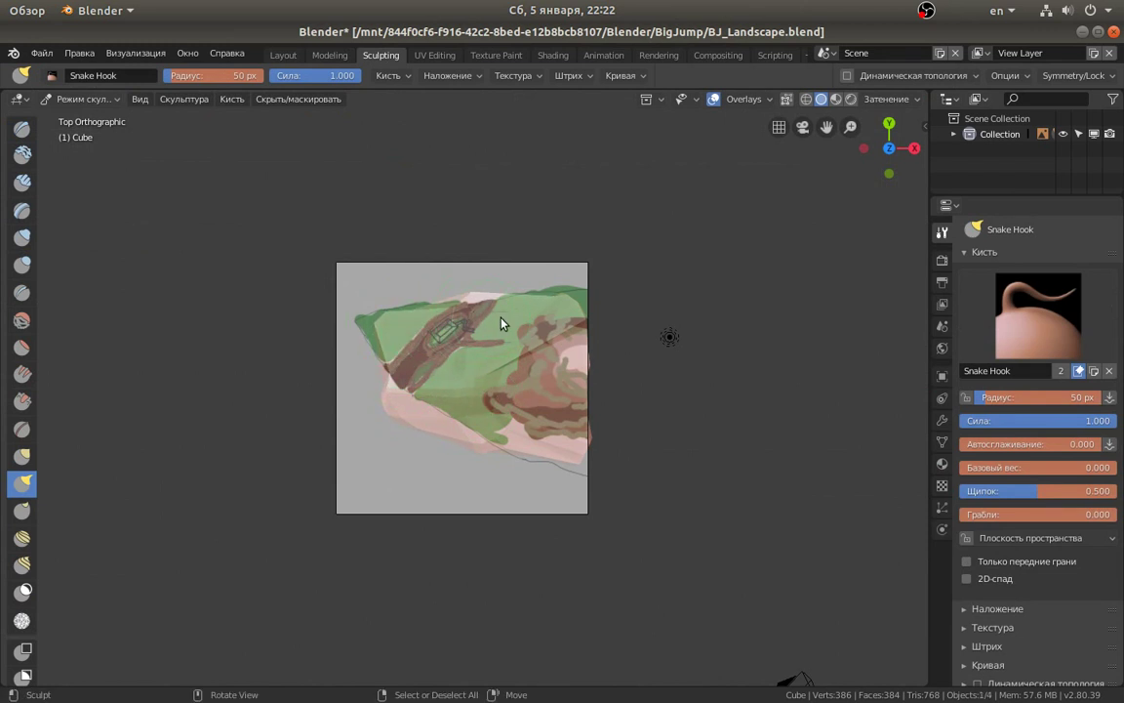
pyautogui.moveTo(563, 305)
pyautogui.mouseDown()
pyautogui.moveTo(594, 333)
pyautogui.moveTo(625, 314)
pyautogui.moveTo(600, 376)
pyautogui.moveTo(622, 422)
pyautogui.mouseUp()
pyautogui.moveTo(604, 474); pyautogui.dragTo(607, 480)
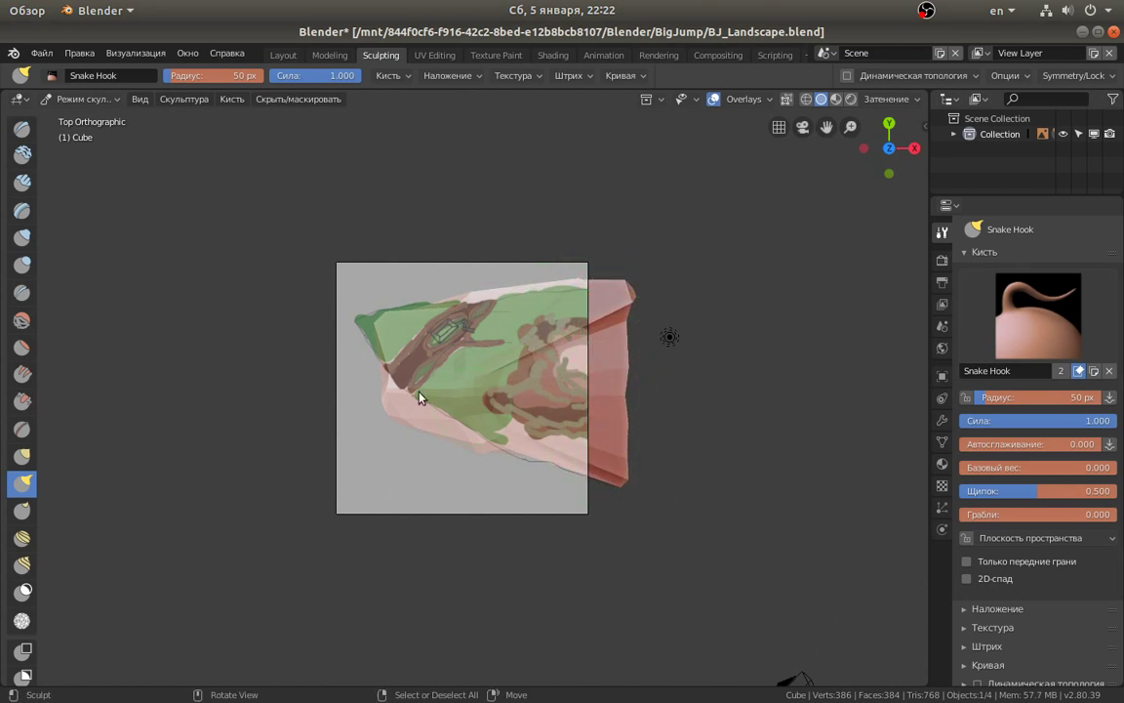
pyautogui.moveTo(397, 400); pyautogui.dragTo(388, 376)
pyautogui.moveTo(369, 329)
pyautogui.mouseDown()
pyautogui.moveTo(400, 415)
pyautogui.moveTo(408, 391)
pyautogui.moveTo(426, 427)
pyautogui.mouseUp()
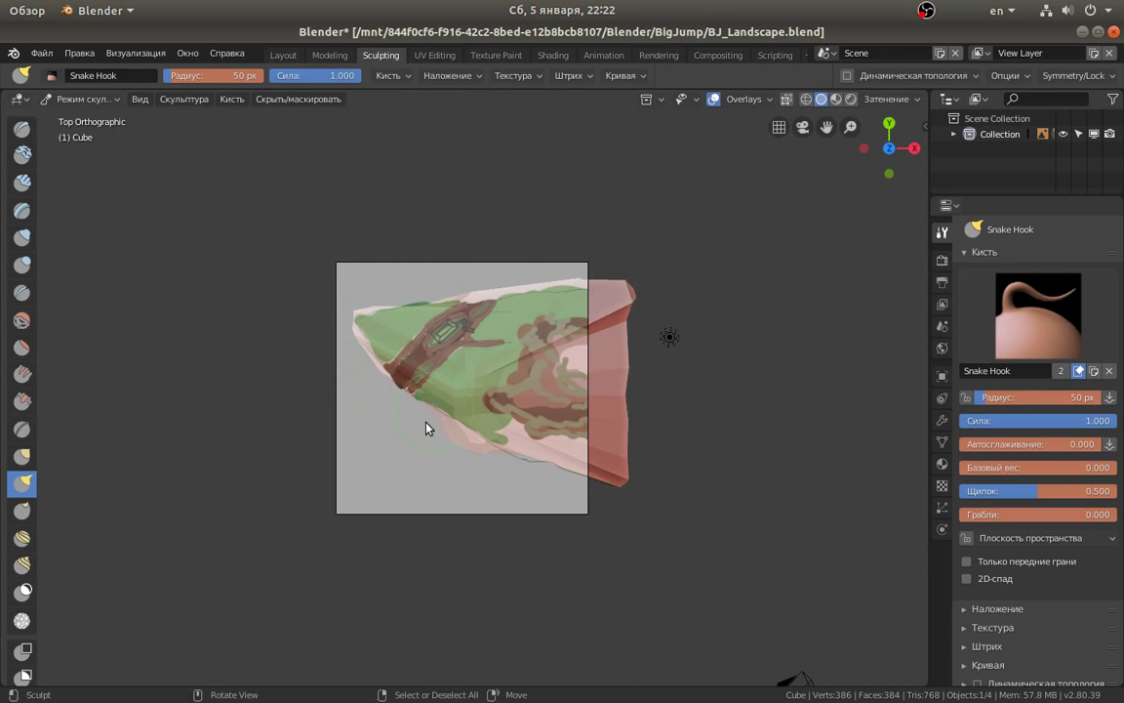
pyautogui.moveTo(486, 449)
pyautogui.mouseDown()
pyautogui.moveTo(534, 469)
pyautogui.moveTo(530, 452)
pyautogui.mouseUp()
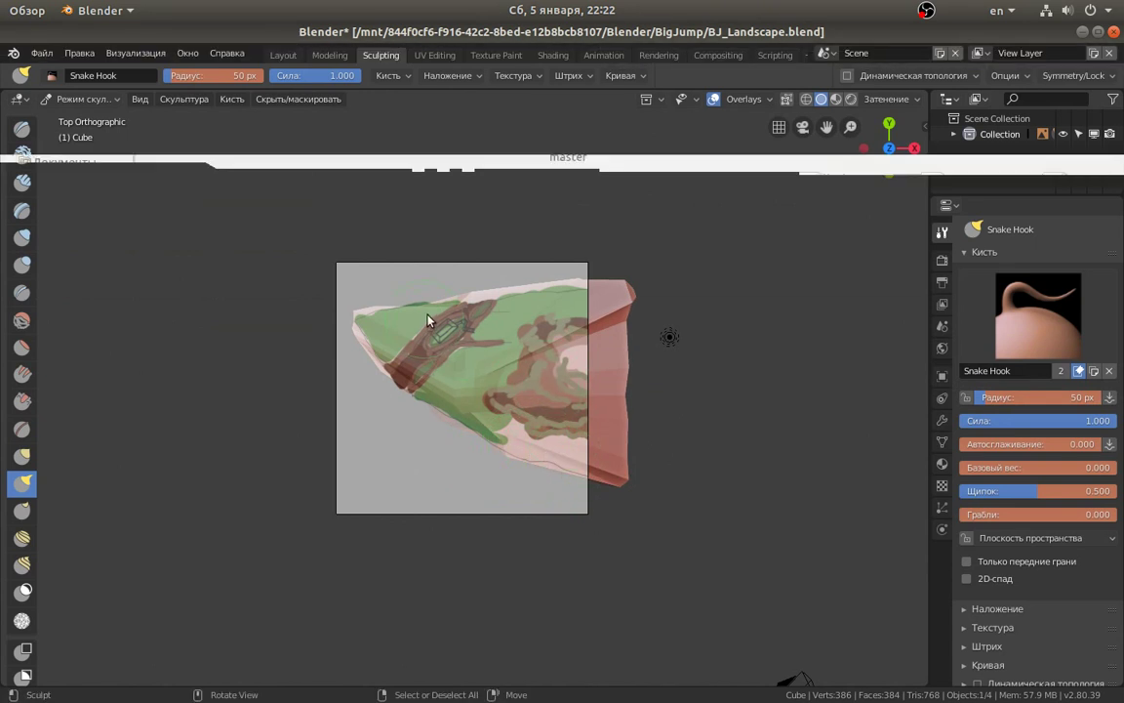
# Select the reference image in Modeling and lower its opacity to 0.549.
pyautogui.click(317, 55)
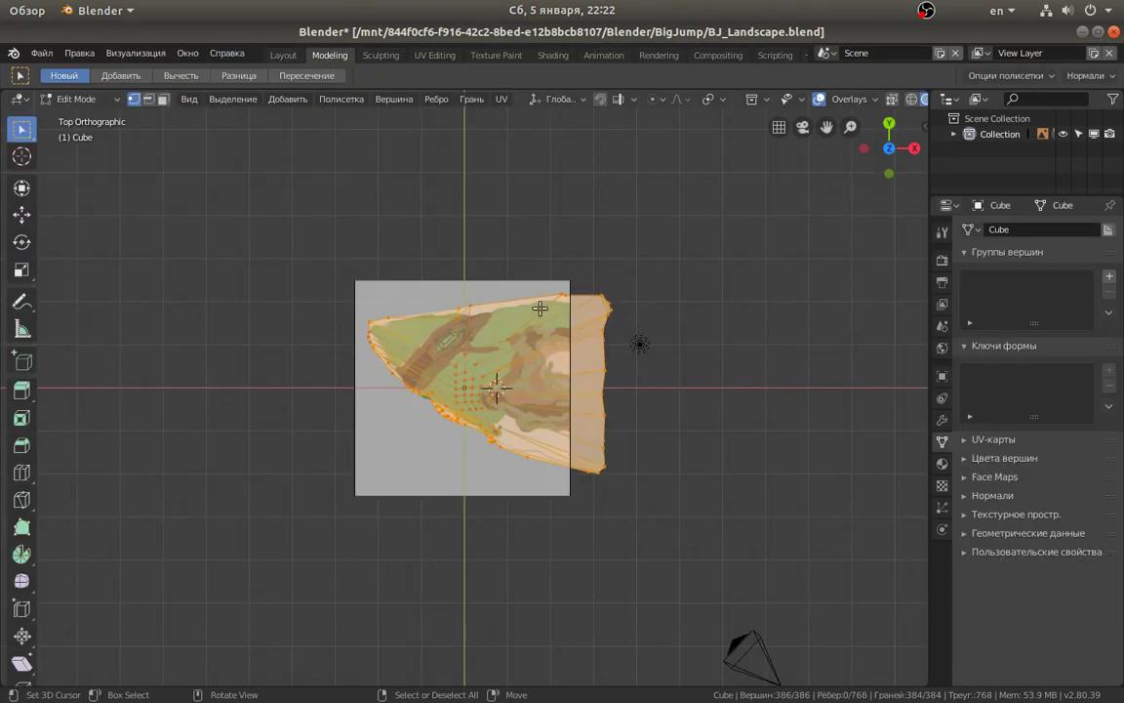
pyautogui.click(463, 306)
pyautogui.moveTo(1055, 389)
pyautogui.mouseDown()
pyautogui.moveTo(1069, 400)
pyautogui.moveTo(1036, 390)
pyautogui.mouseUp()
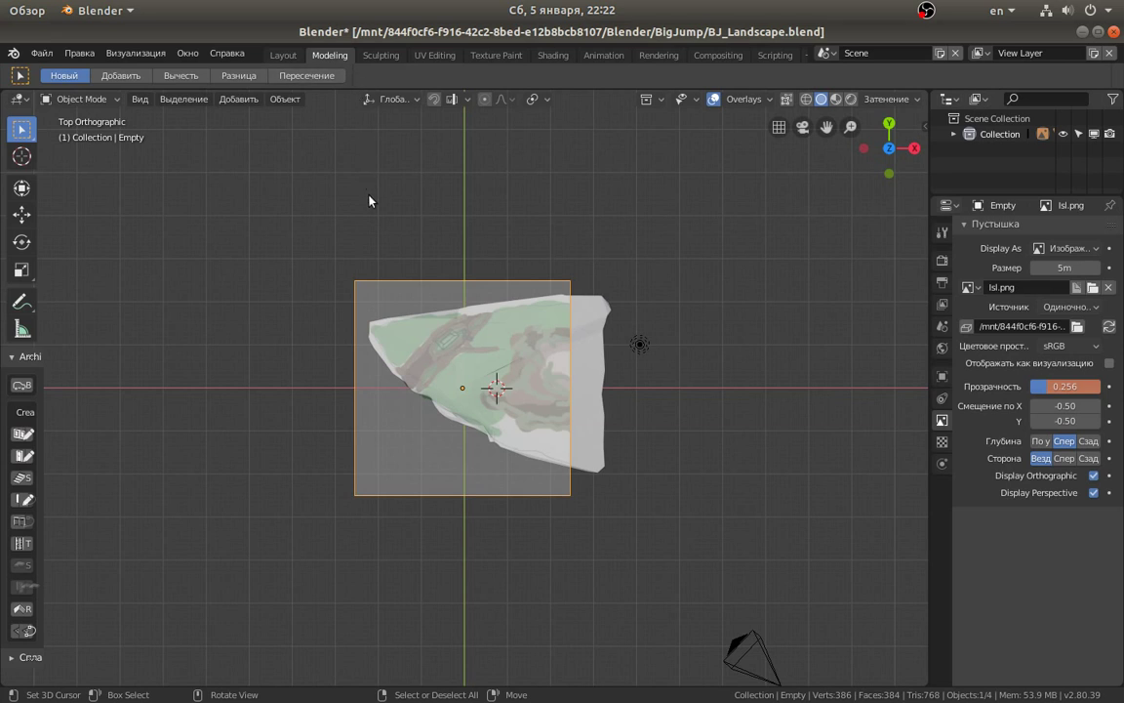
# Select the cube, save in Sculpting, enable Dynamic Topology, and pick the Draw brush.
pyautogui.click(593, 359)
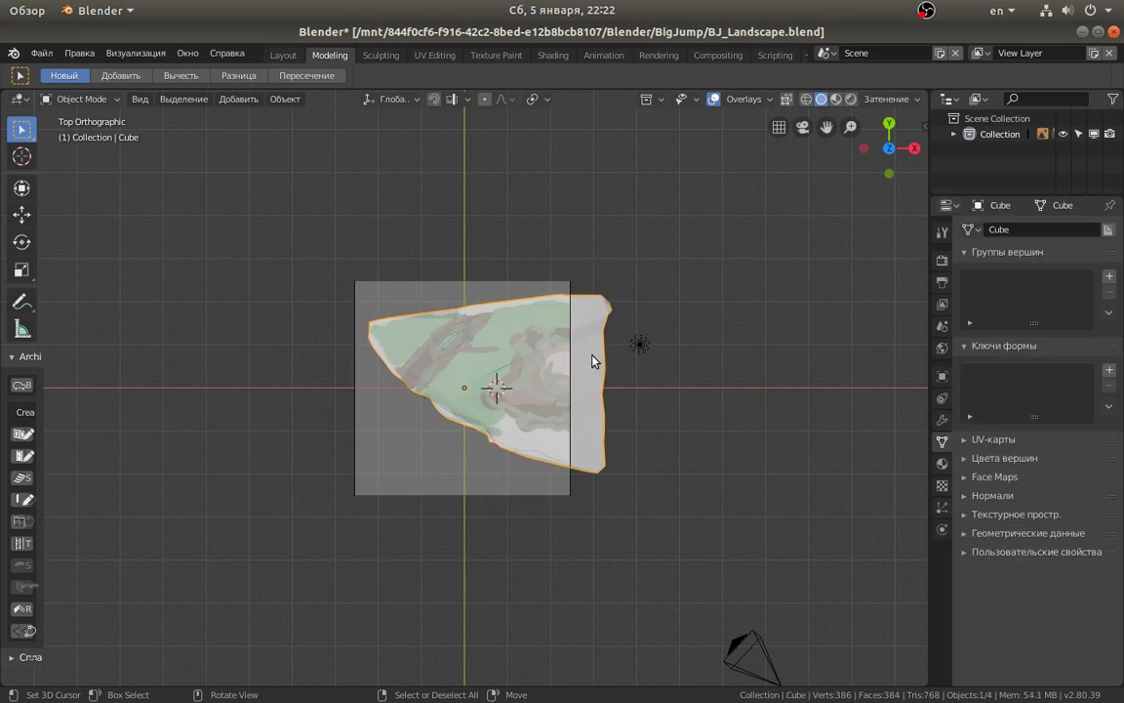
pyautogui.click(381, 55)
pyautogui.hotkey('ctrl', 's')
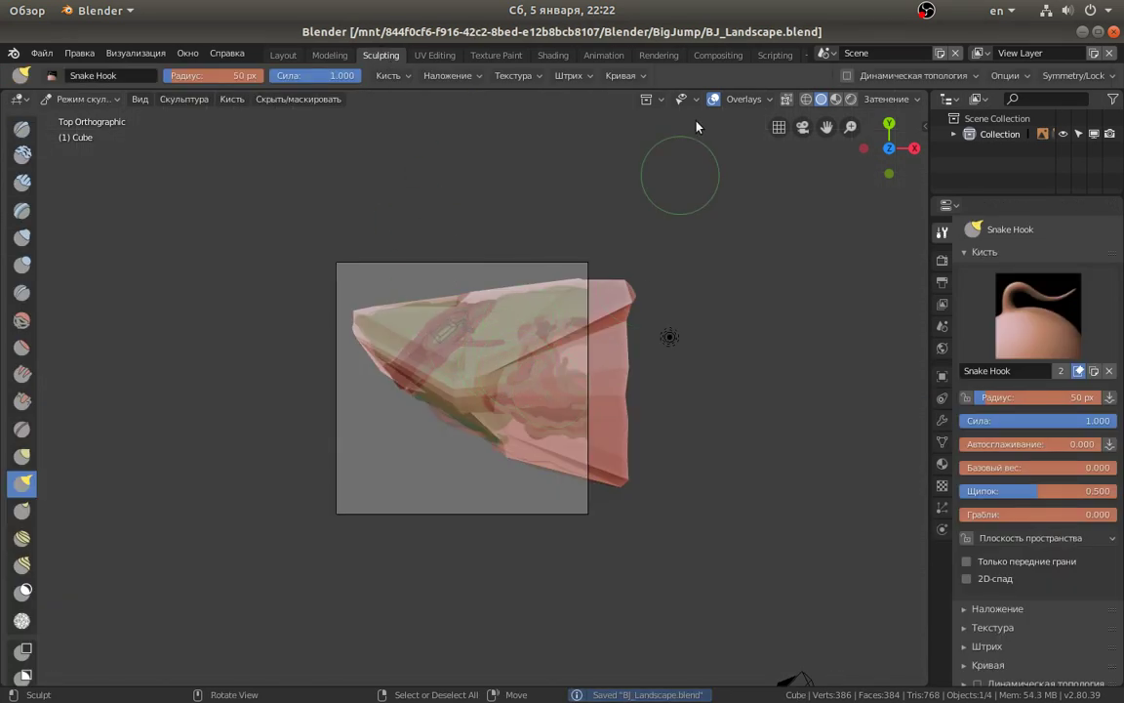
pyautogui.hotkey('ctrl', 's')
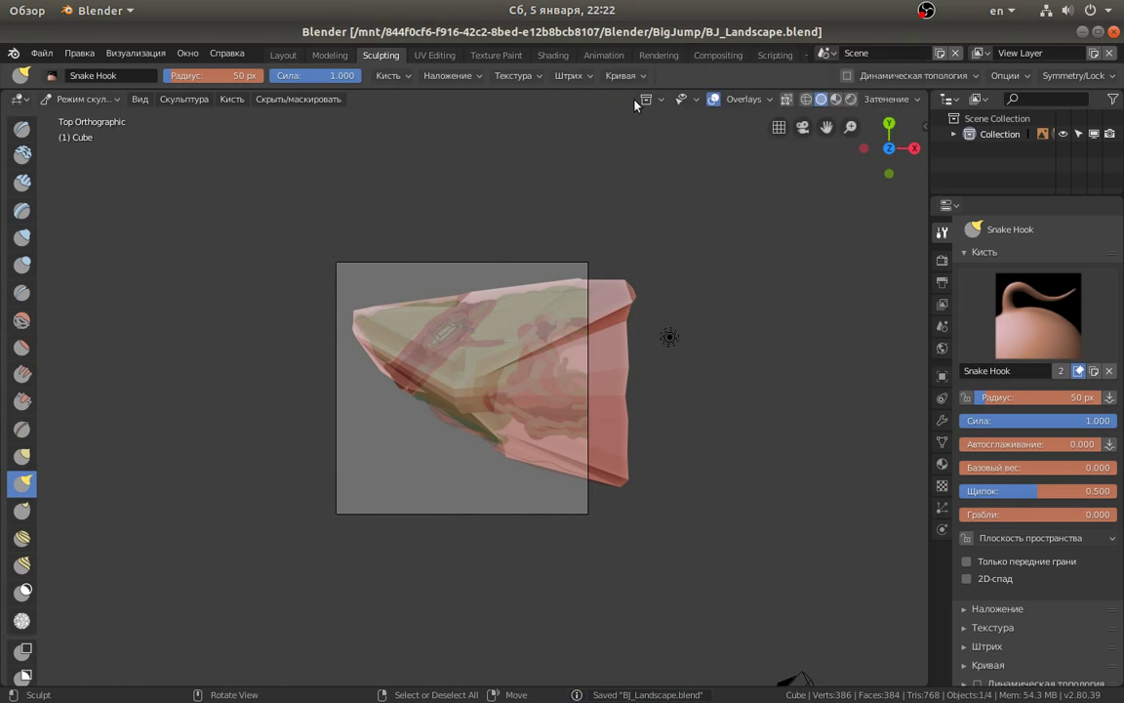
pyautogui.click(846, 77)
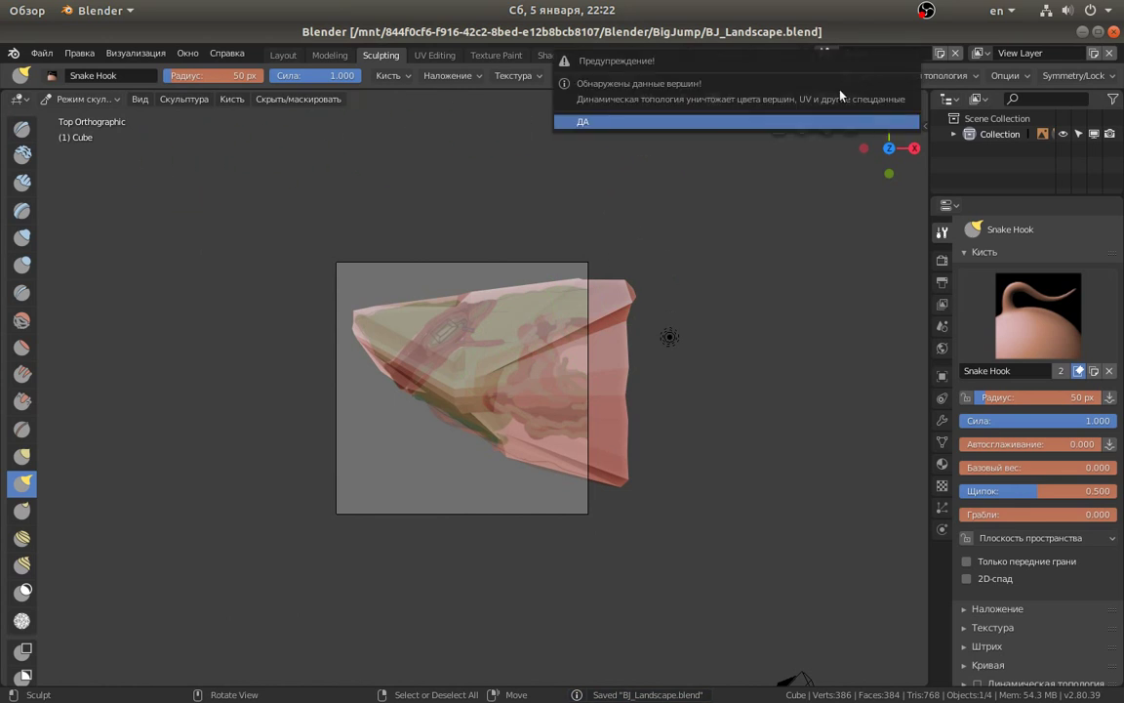
pyautogui.click(707, 115)
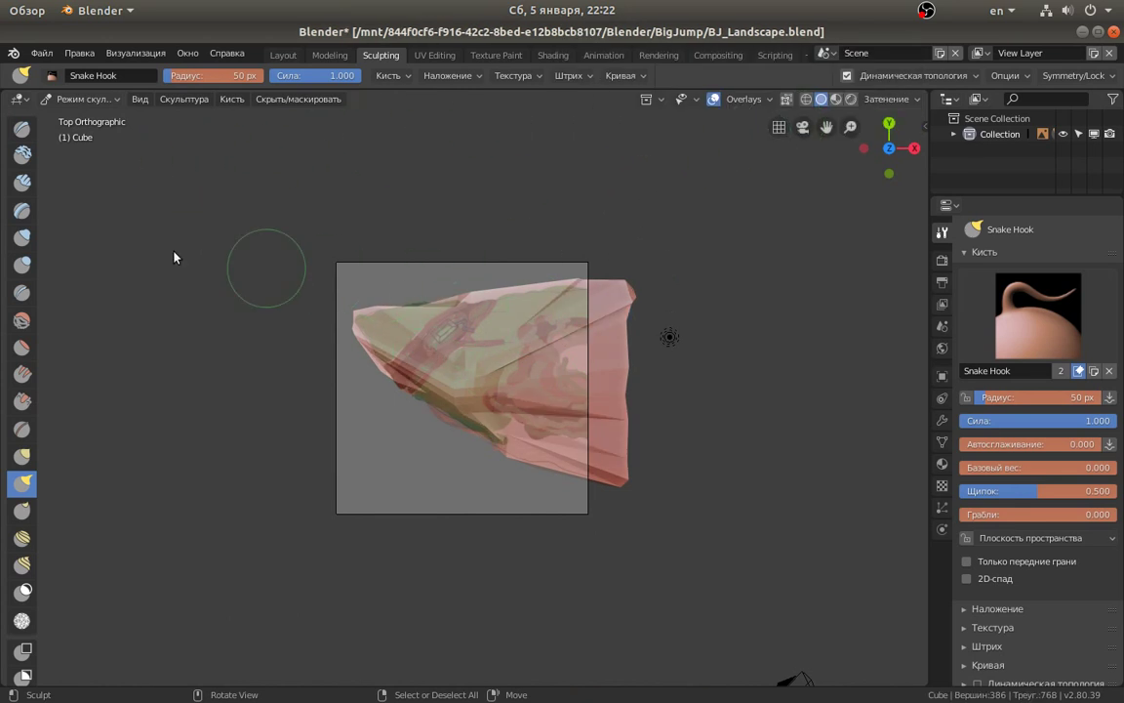
pyautogui.click(22, 127)
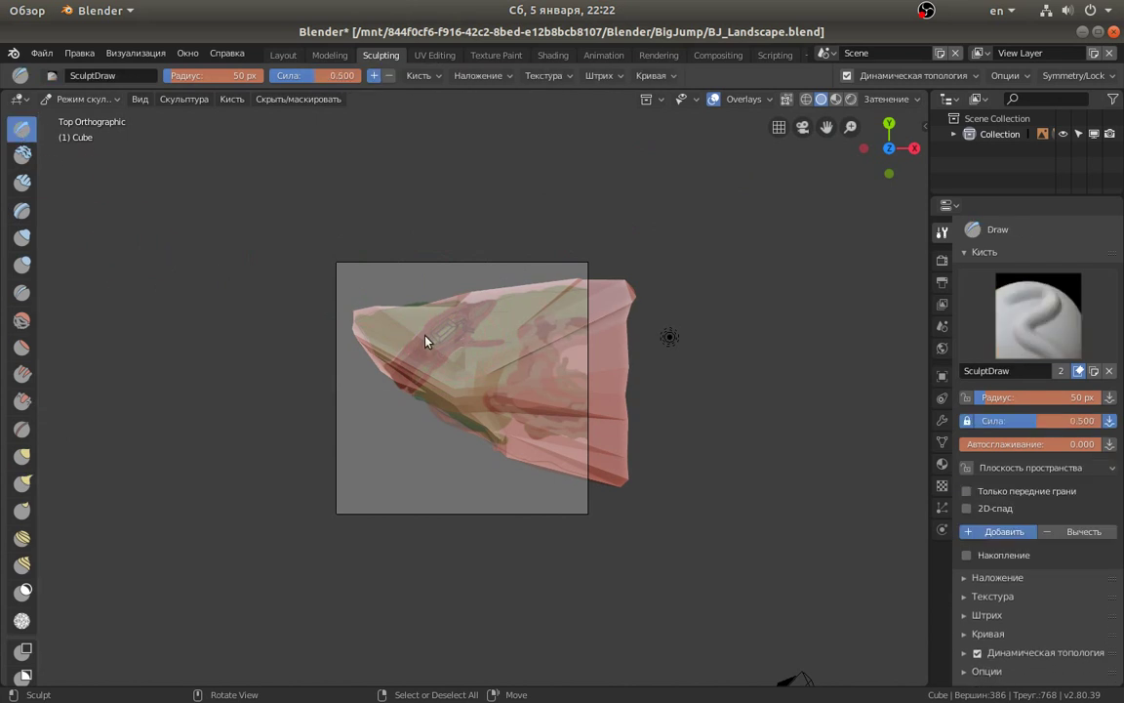
# Centre the top view and sculpt rocky ridges across the mesh with the Draw brush.
pyautogui.scroll(1, 488, 348)
pyautogui.scroll(1, 505, 308)
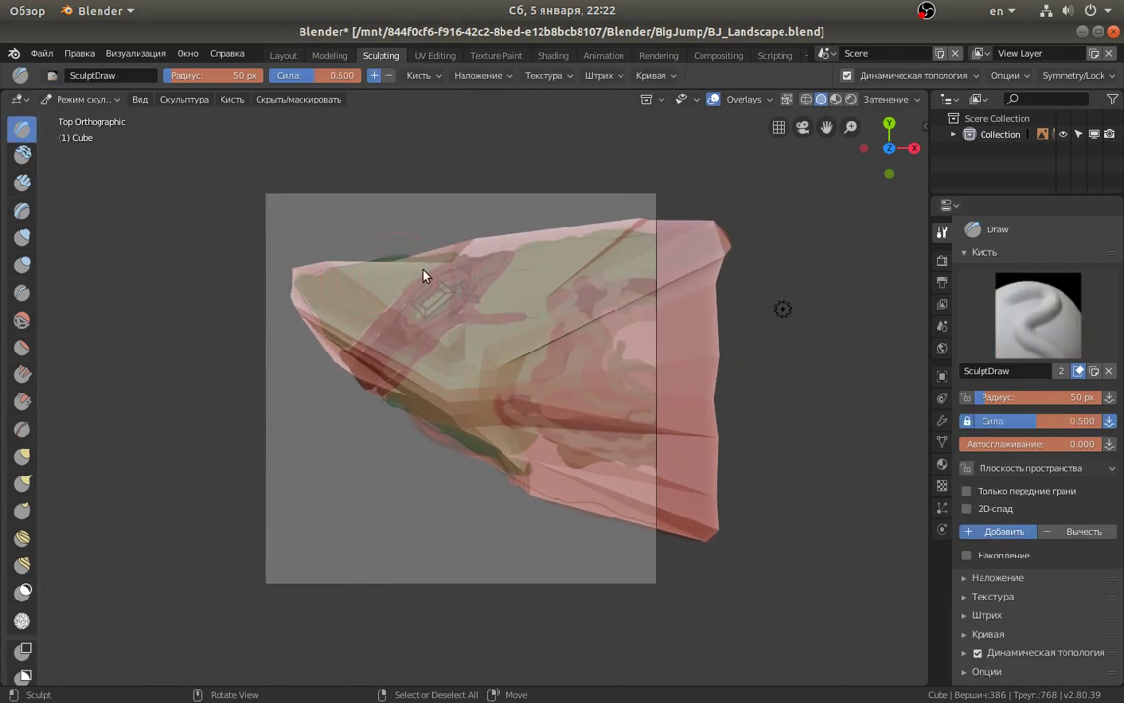
pyautogui.scroll(1, 458, 271)
pyautogui.moveTo(492, 266); pyautogui.dragTo(455, 105, button='middle')
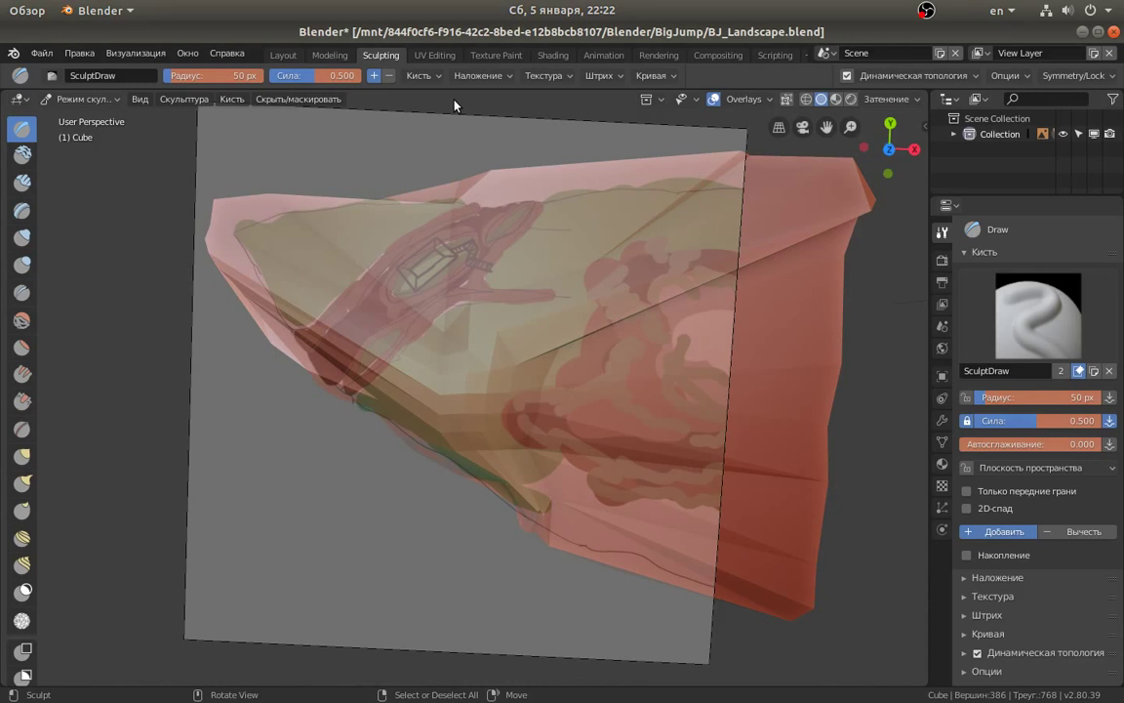
pyautogui.press('KP_7')
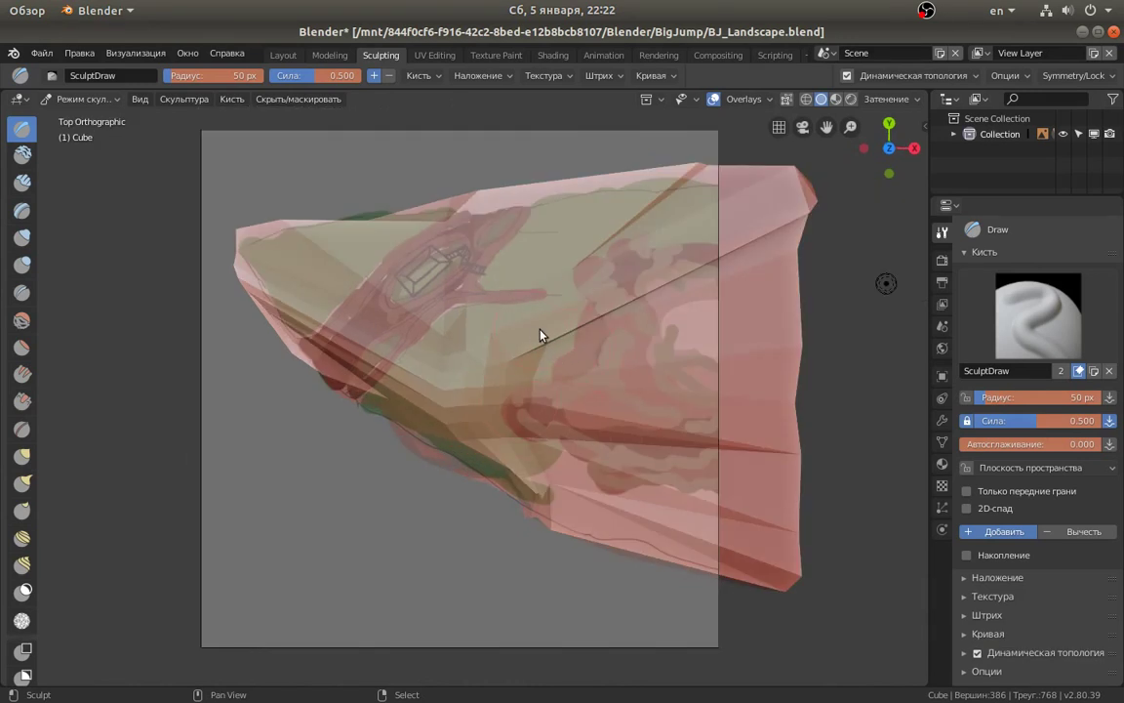
pyautogui.keyDown('shift'); pyautogui.moveTo(470, 307); pyautogui.dragTo(403, 350, button='middle'); pyautogui.keyUp('shift')
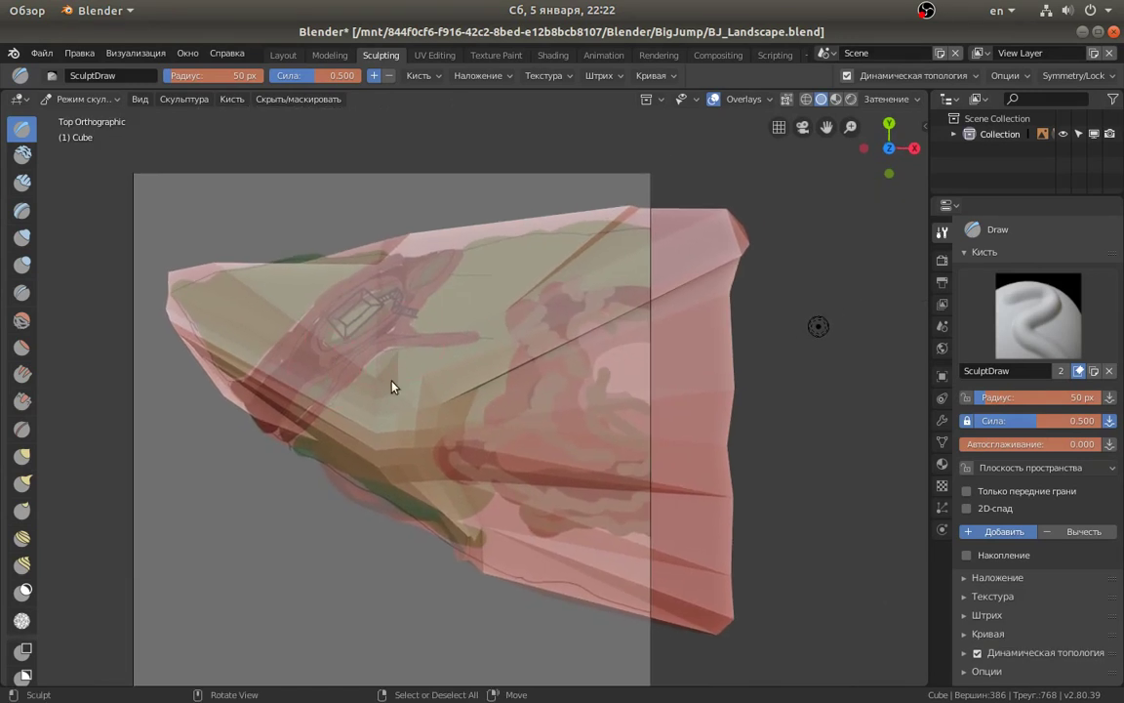
pyautogui.moveTo(341, 444)
pyautogui.mouseDown()
pyautogui.moveTo(343, 426)
pyautogui.moveTo(407, 369)
pyautogui.moveTo(423, 375)
pyautogui.mouseUp()
pyautogui.moveTo(430, 500)
pyautogui.mouseDown()
pyautogui.moveTo(655, 584)
pyautogui.moveTo(667, 547)
pyautogui.moveTo(524, 472)
pyautogui.mouseUp()
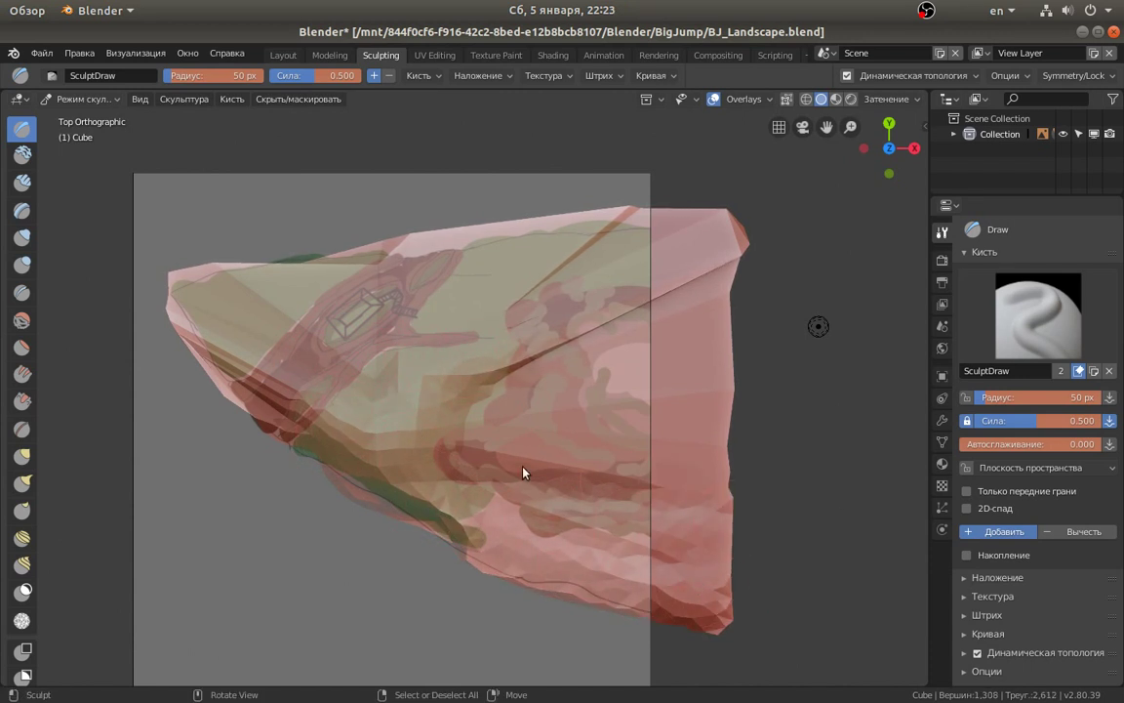
pyautogui.moveTo(532, 393)
pyautogui.mouseDown()
pyautogui.moveTo(530, 404)
pyautogui.moveTo(688, 344)
pyautogui.moveTo(553, 339)
pyautogui.moveTo(723, 241)
pyautogui.moveTo(646, 241)
pyautogui.moveTo(450, 296)
pyautogui.mouseUp()
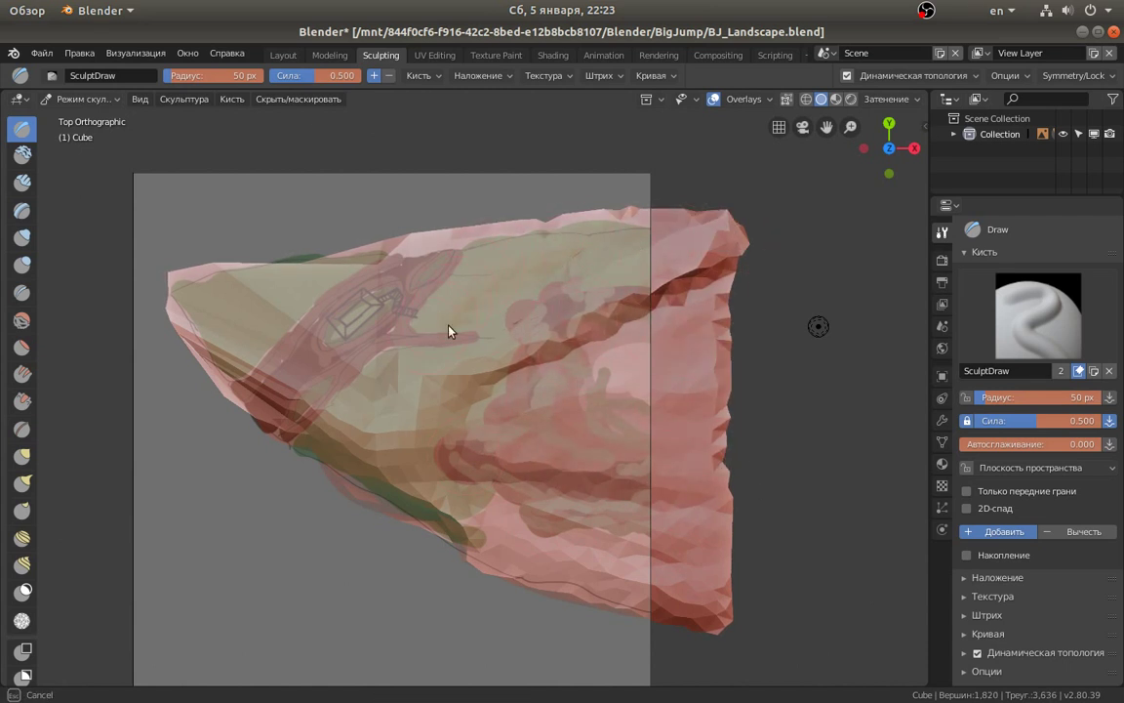
pyautogui.moveTo(532, 270)
pyautogui.mouseDown()
pyautogui.moveTo(668, 243)
pyautogui.moveTo(404, 249)
pyautogui.moveTo(179, 317)
pyautogui.moveTo(201, 339)
pyautogui.moveTo(256, 284)
pyautogui.mouseUp()
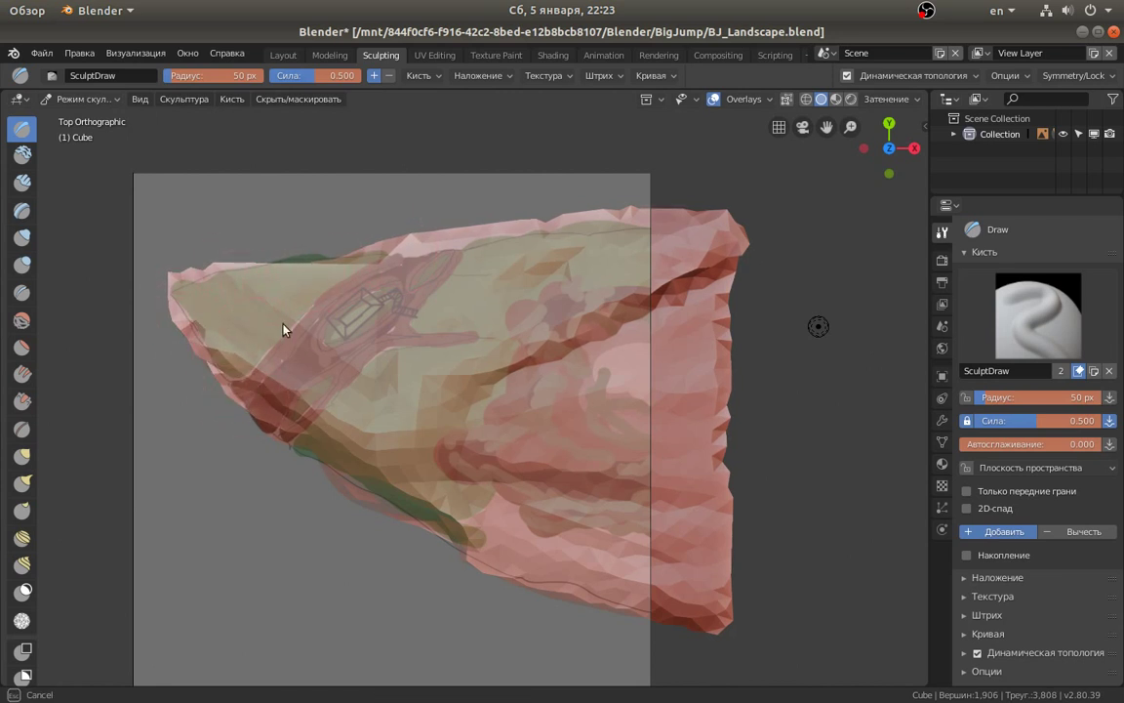
pyautogui.moveTo(283, 329)
pyautogui.mouseDown()
pyautogui.moveTo(363, 314)
pyautogui.moveTo(294, 395)
pyautogui.moveTo(283, 388)
pyautogui.moveTo(365, 297)
pyautogui.moveTo(401, 276)
pyautogui.moveTo(359, 321)
pyautogui.moveTo(427, 269)
pyautogui.moveTo(307, 374)
pyautogui.mouseUp()
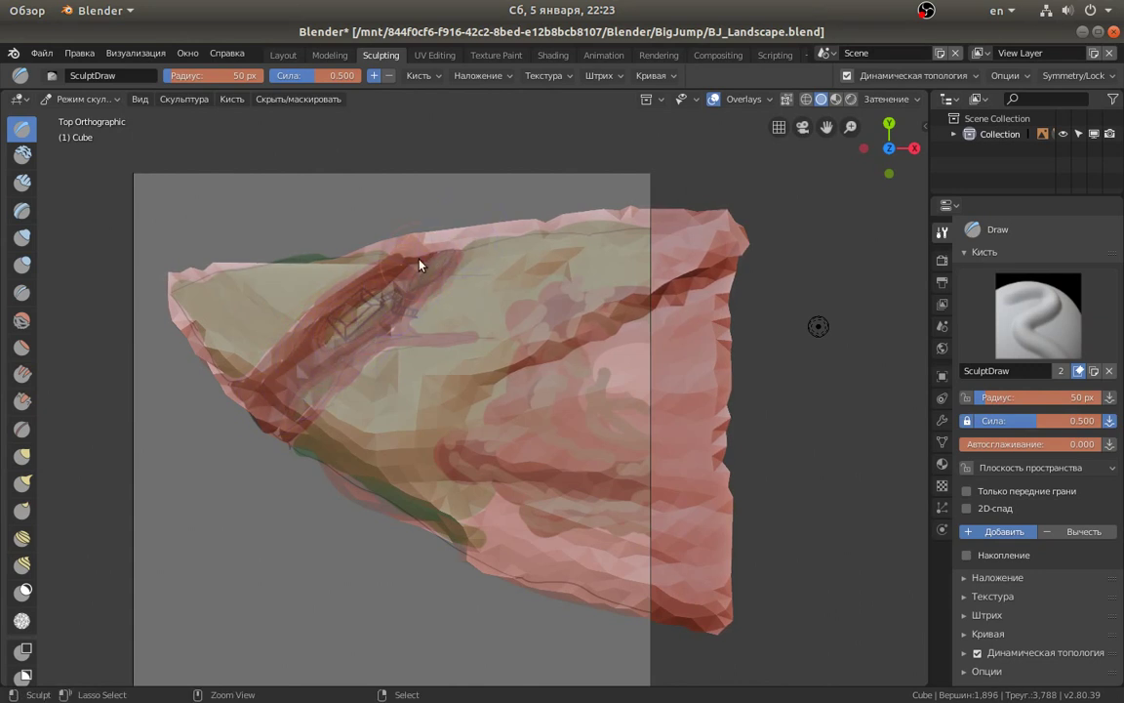
pyautogui.moveTo(452, 241)
pyautogui.mouseDown(button='middle')
pyautogui.moveTo(454, 180)
pyautogui.moveTo(489, 208)
pyautogui.moveTo(447, 261)
pyautogui.moveTo(494, 334)
pyautogui.mouseUp(button='middle')
pyautogui.press('KP_7')
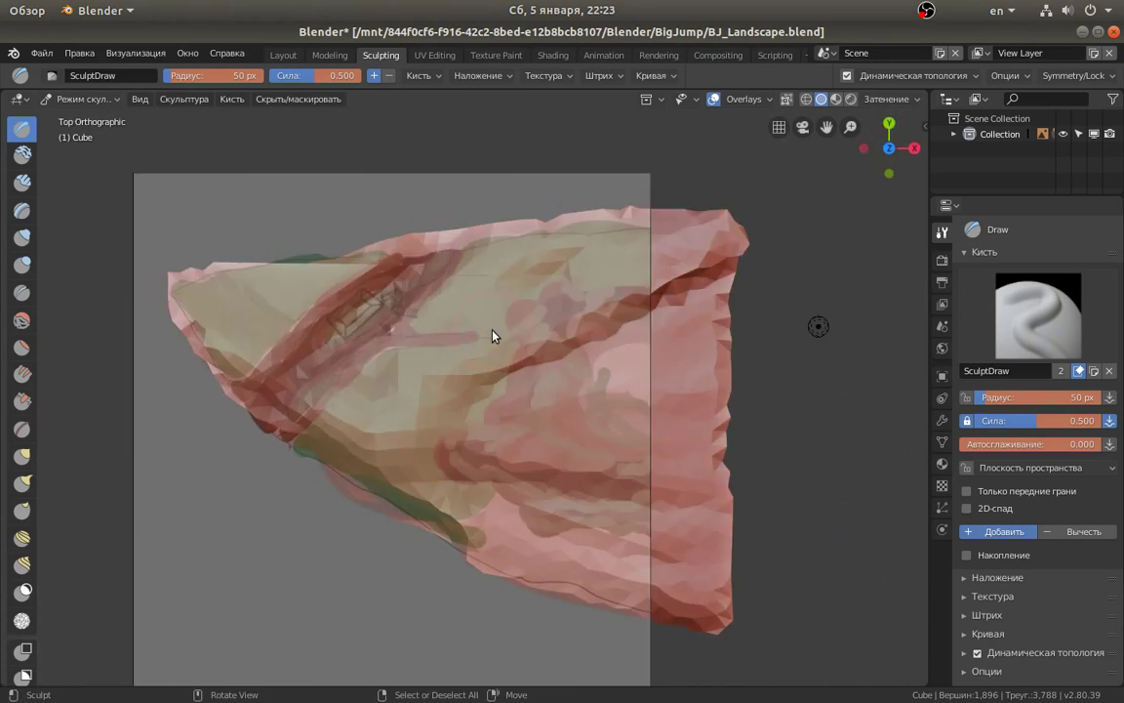
# Sculpt further strokes while shrinking the brush radius from 162 to 50 to 19 px.
pyautogui.moveTo(540, 401); pyautogui.dragTo(575, 407)
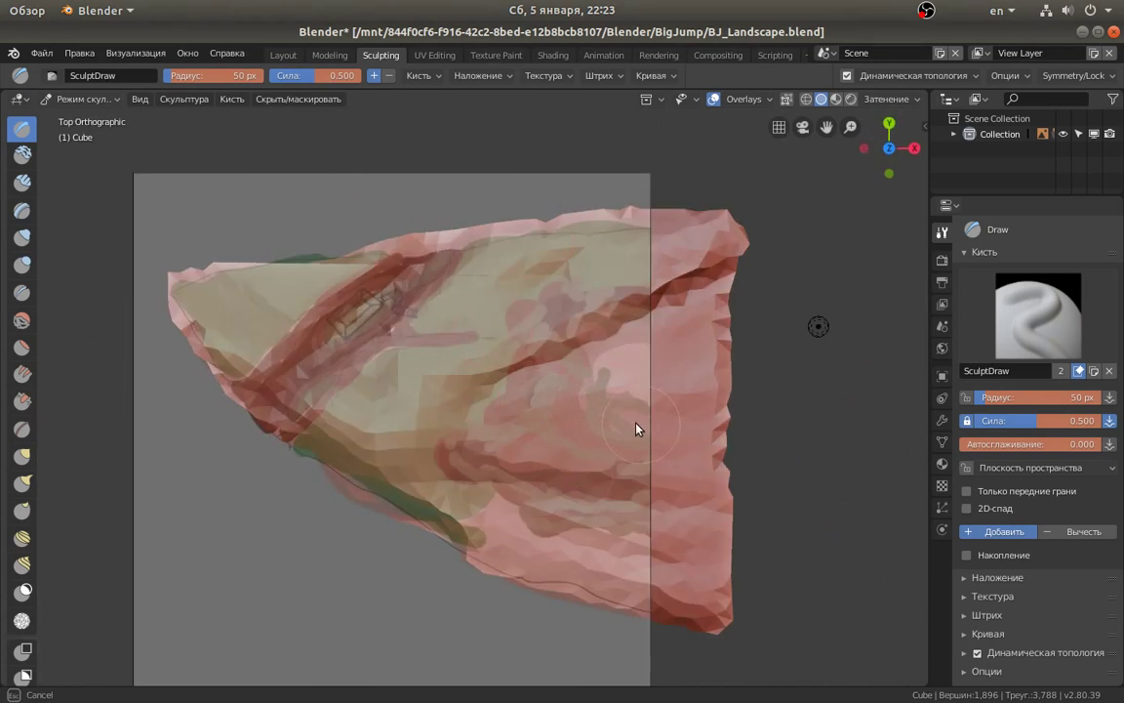
pyautogui.press('f')
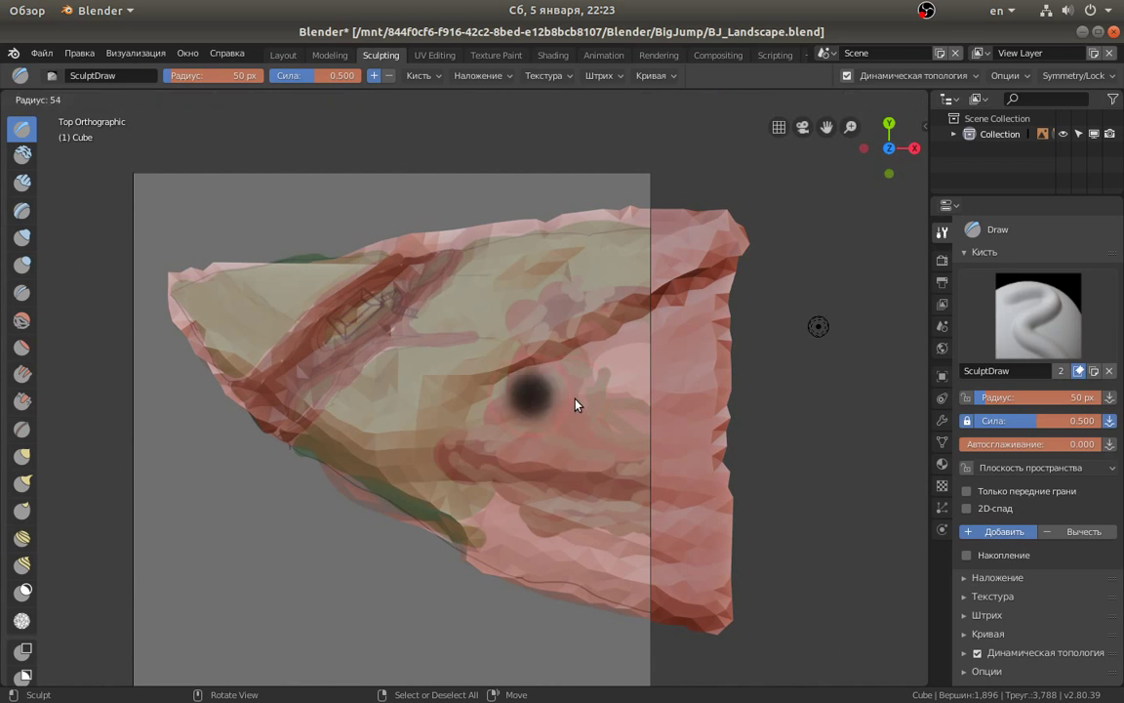
pyautogui.click(634, 396)
pyautogui.moveTo(629, 359)
pyautogui.mouseDown()
pyautogui.moveTo(697, 464)
pyautogui.moveTo(787, 248)
pyautogui.moveTo(553, 536)
pyautogui.mouseUp()
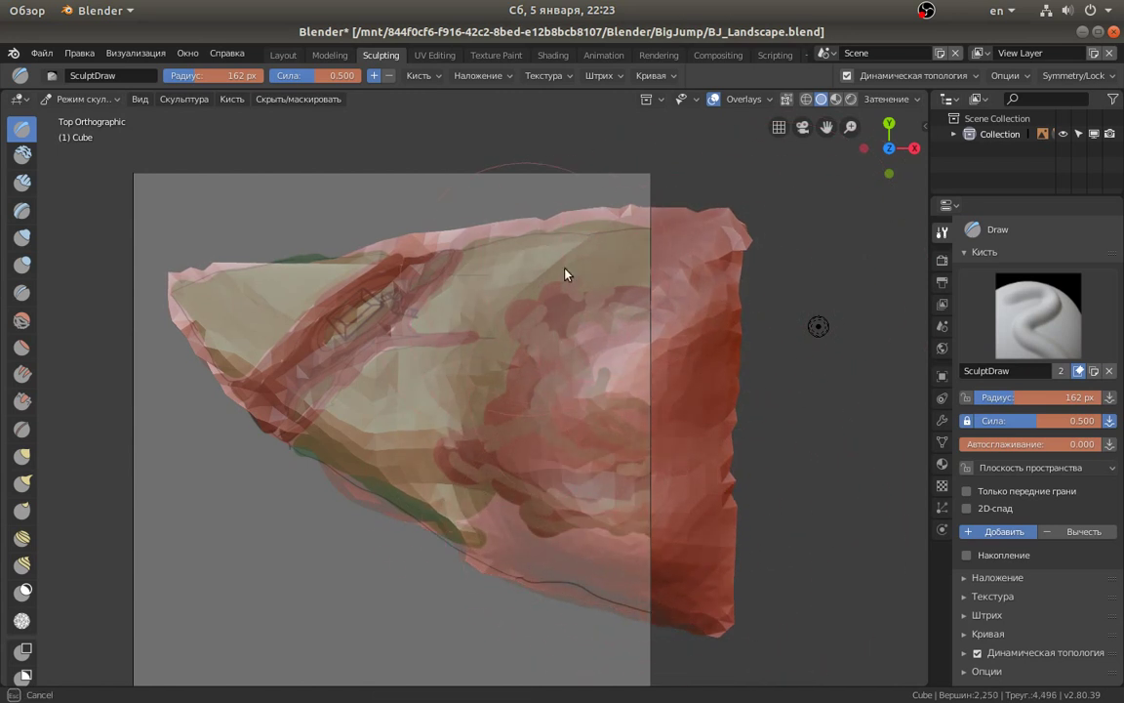
pyautogui.moveTo(553, 537); pyautogui.dragTo(619, 339)
pyautogui.press('f')
pyautogui.click(562, 352)
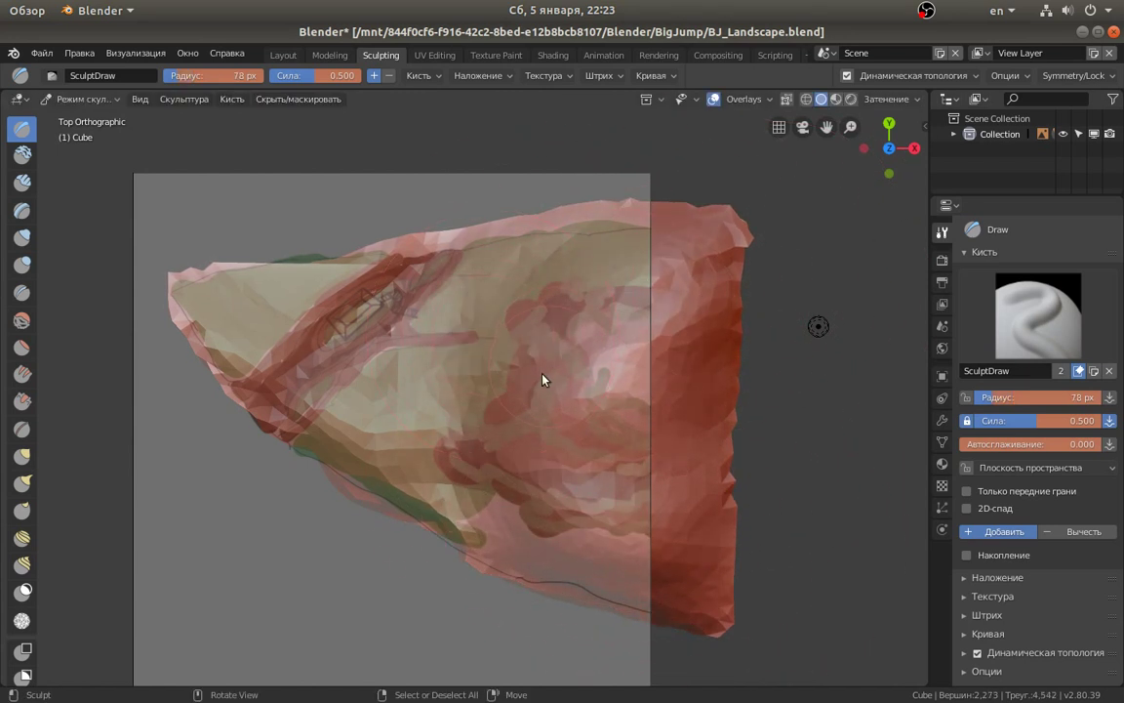
pyautogui.press('f')
pyautogui.click(537, 366)
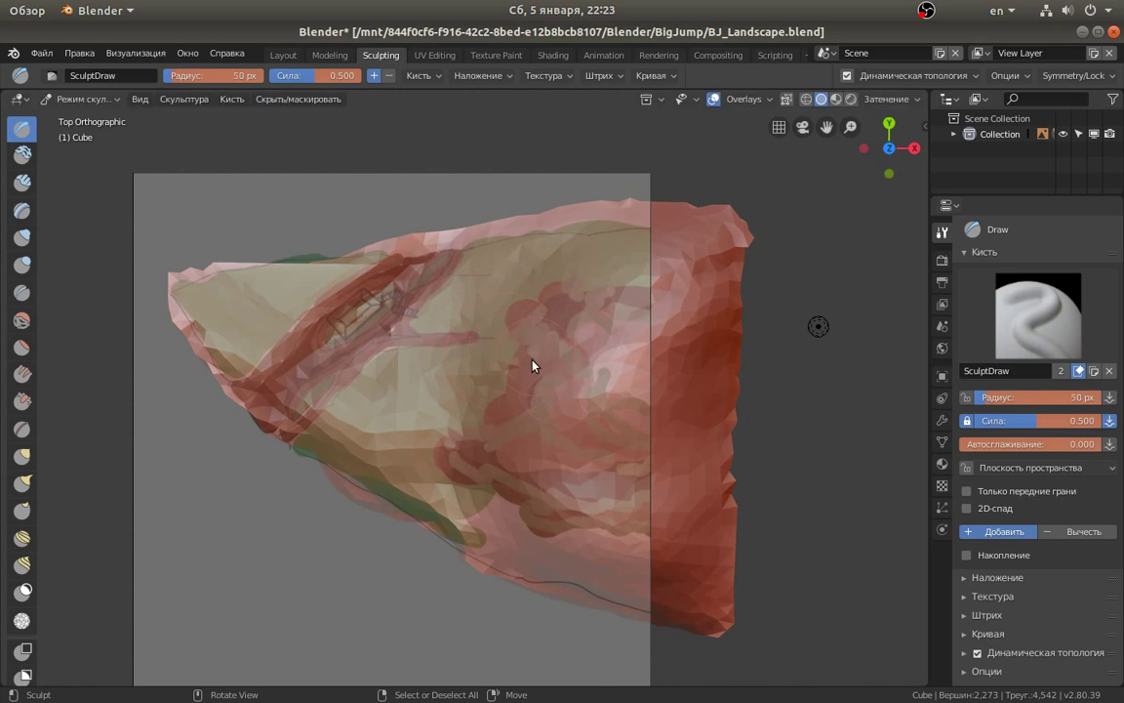
pyautogui.press('f')
pyautogui.click(423, 361)
pyautogui.scroll(1, 454, 332)
pyautogui.scroll(2, 459, 327)
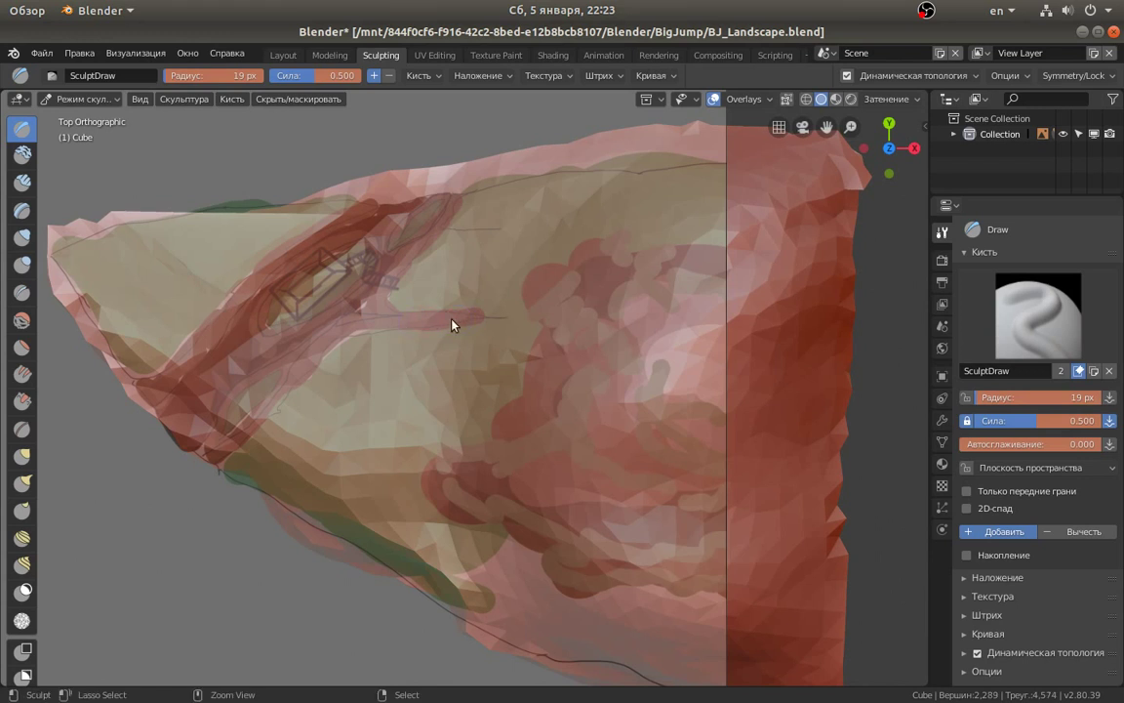
pyautogui.moveTo(452, 325); pyautogui.dragTo(411, 330)
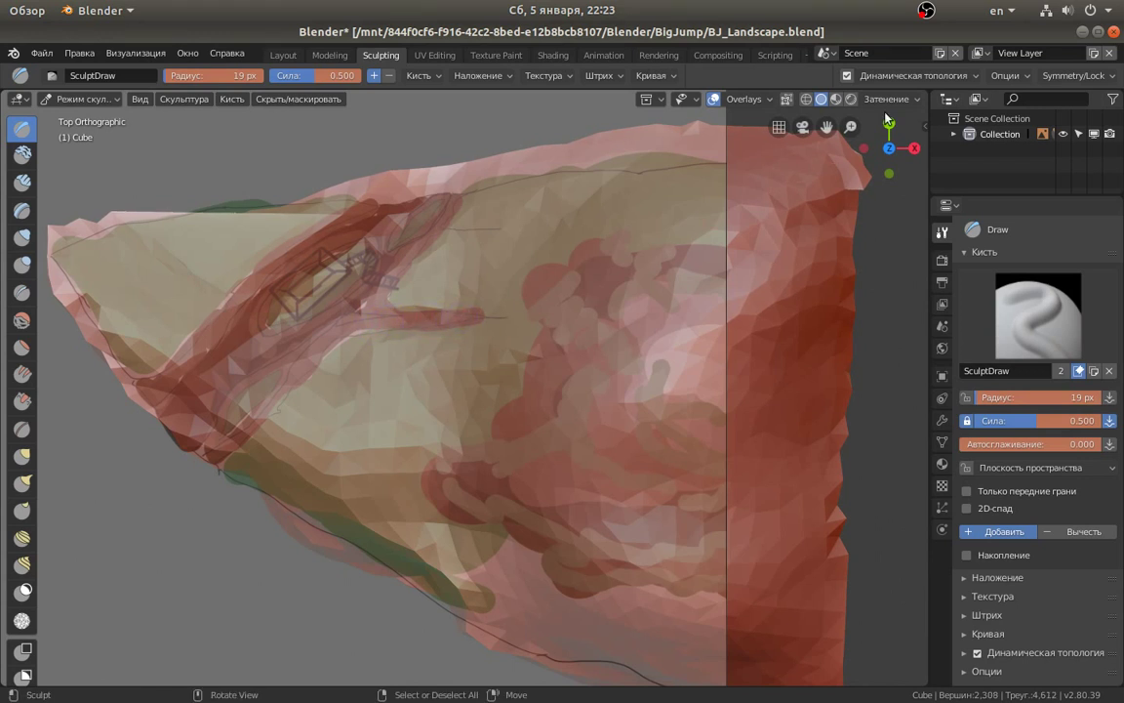
# Set Dynamic Topology to Brush Detail, enable Smooth Shading, and symmetrize -X to +X.
pyautogui.click(974, 76)
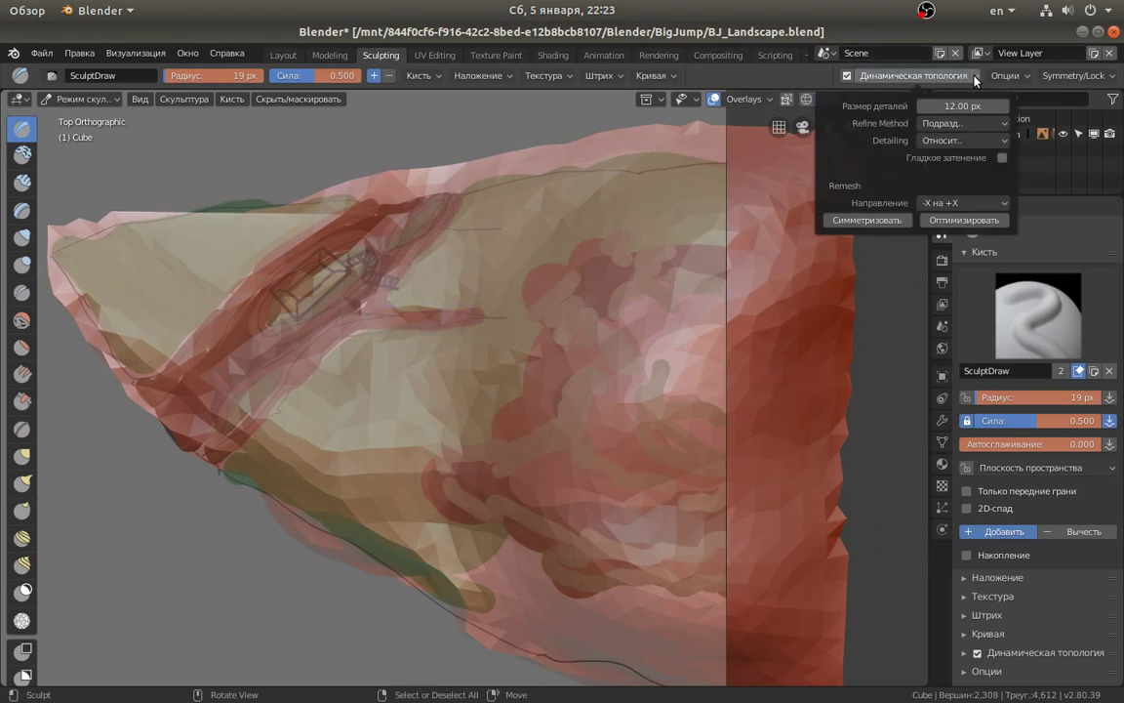
pyautogui.click(970, 124)
pyautogui.click(970, 124)
pyautogui.click(971, 123)
pyautogui.click(973, 126)
pyautogui.click(967, 141)
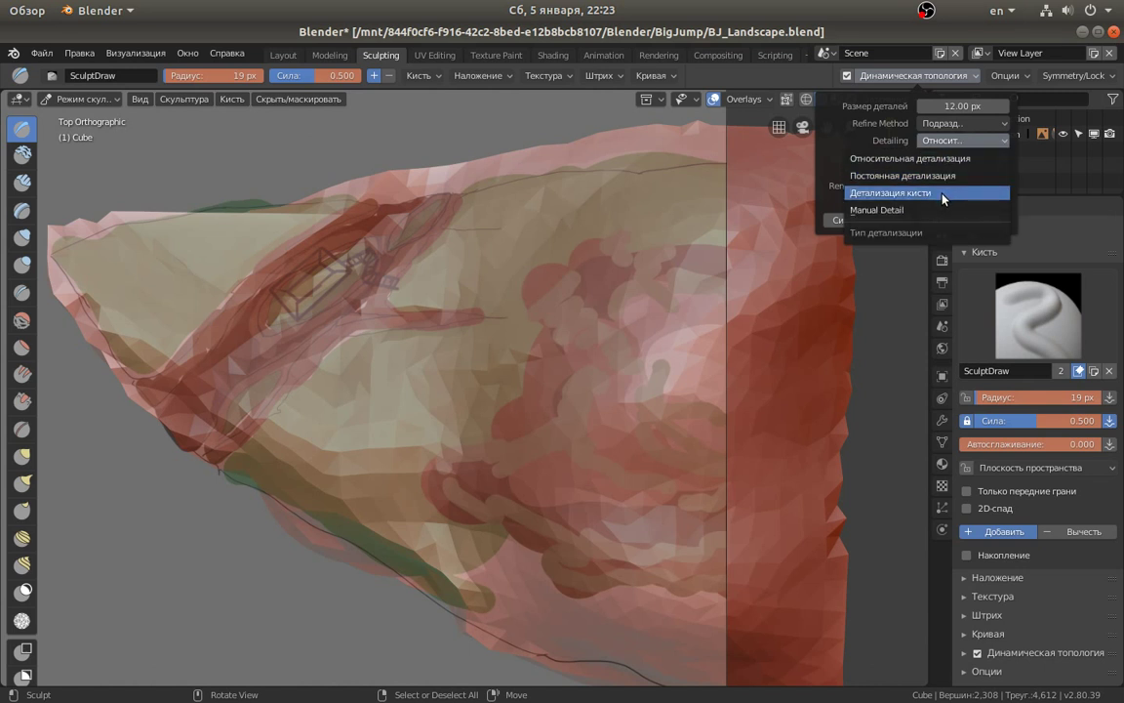
pyautogui.click(945, 193)
pyautogui.click(1001, 158)
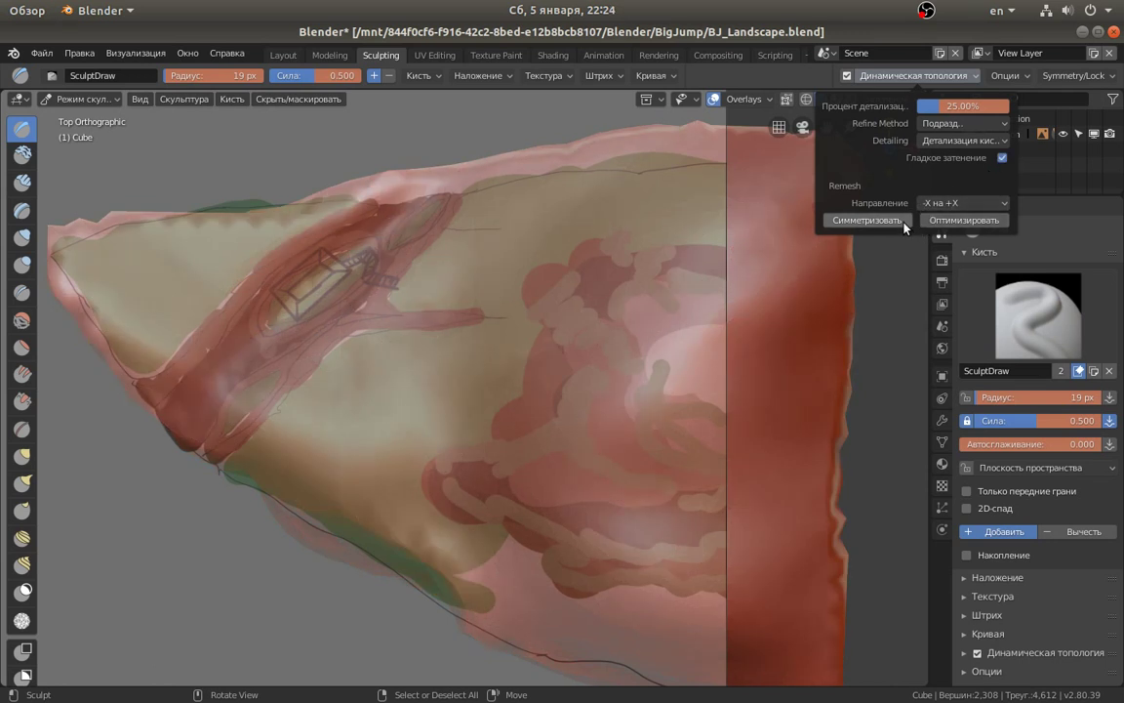
pyautogui.click(867, 219)
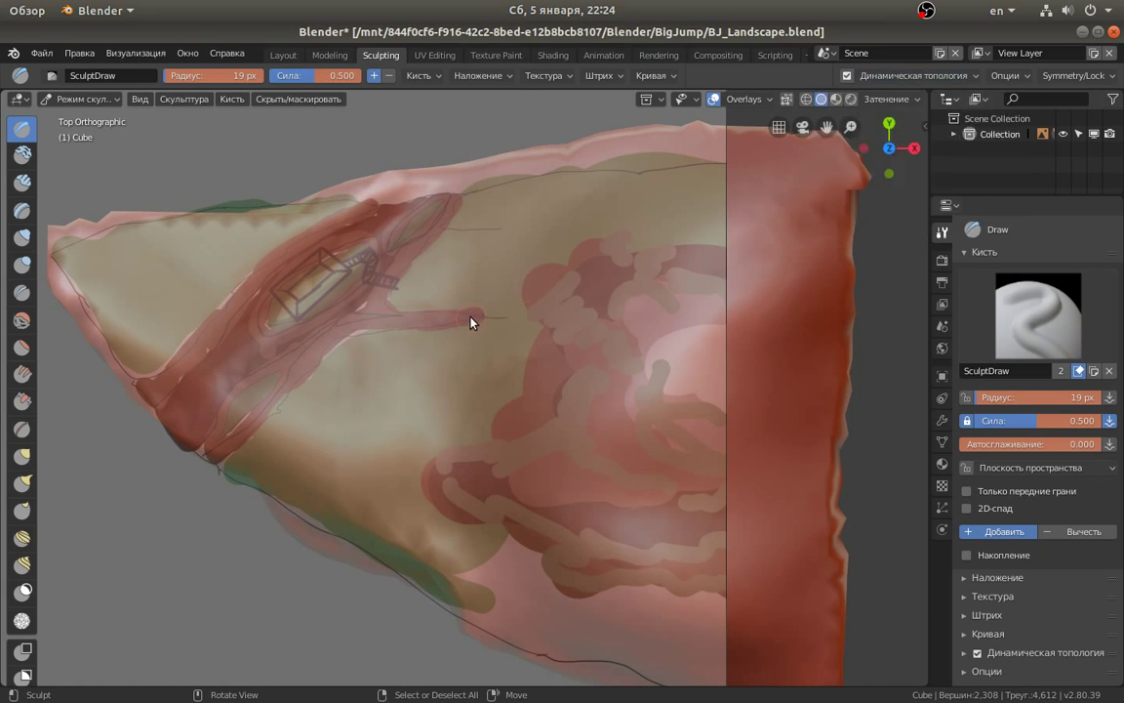
# Paint six Draw strokes along the central ridge and ladder area, reaching 15,297 vertices.
pyautogui.moveTo(470, 322); pyautogui.dragTo(361, 319)
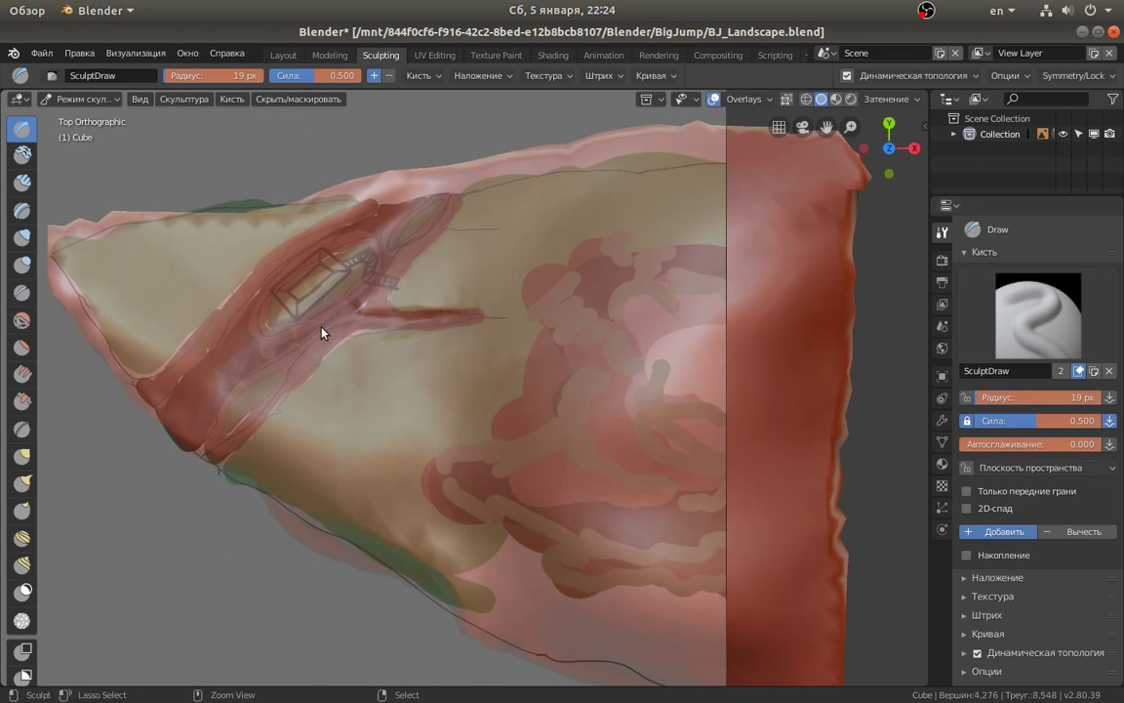
pyautogui.moveTo(273, 343)
pyautogui.mouseDown()
pyautogui.moveTo(370, 295)
pyautogui.moveTo(499, 155)
pyautogui.moveTo(466, 168)
pyautogui.moveTo(461, 191)
pyautogui.moveTo(520, 164)
pyautogui.moveTo(354, 246)
pyautogui.mouseUp()
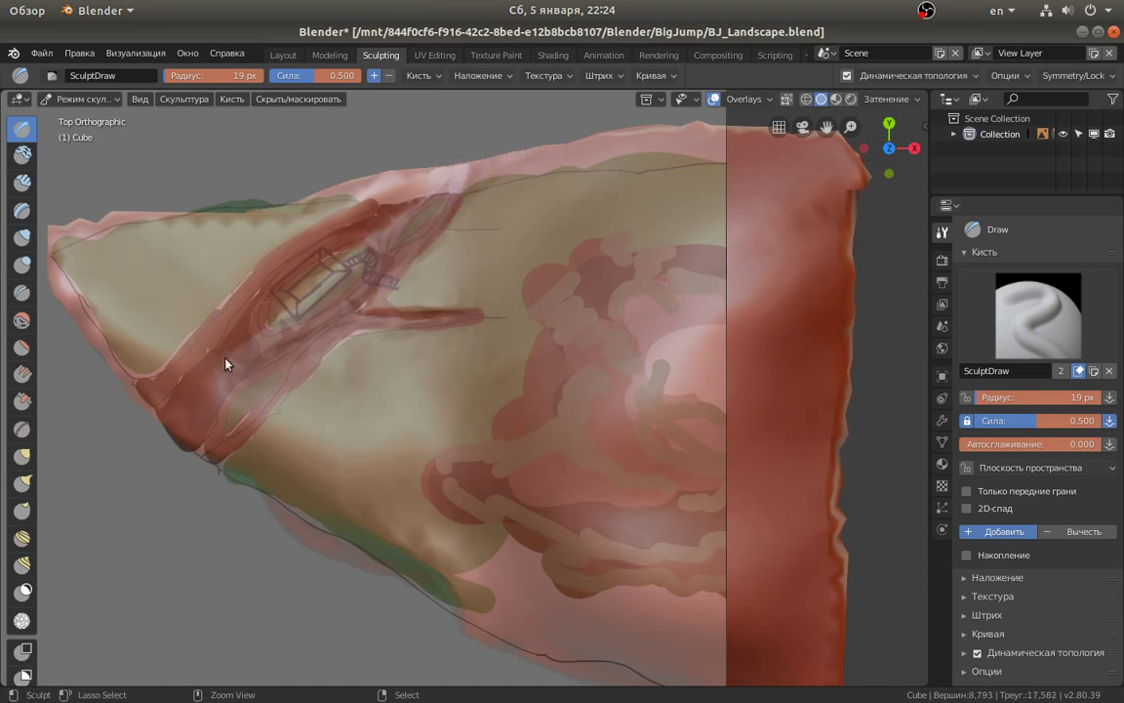
pyautogui.moveTo(173, 419)
pyautogui.mouseDown()
pyautogui.moveTo(226, 371)
pyautogui.moveTo(207, 423)
pyautogui.moveTo(198, 431)
pyautogui.moveTo(204, 384)
pyautogui.mouseUp()
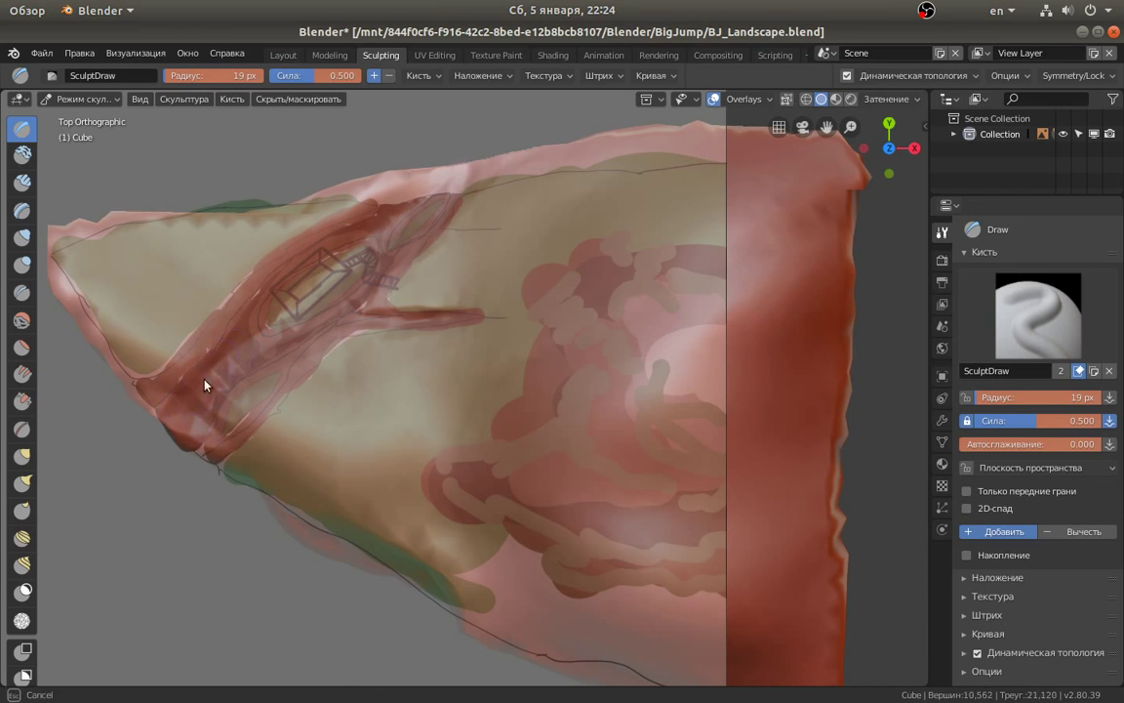
pyautogui.moveTo(269, 278); pyautogui.dragTo(369, 222)
pyautogui.moveTo(283, 283); pyautogui.dragTo(207, 402)
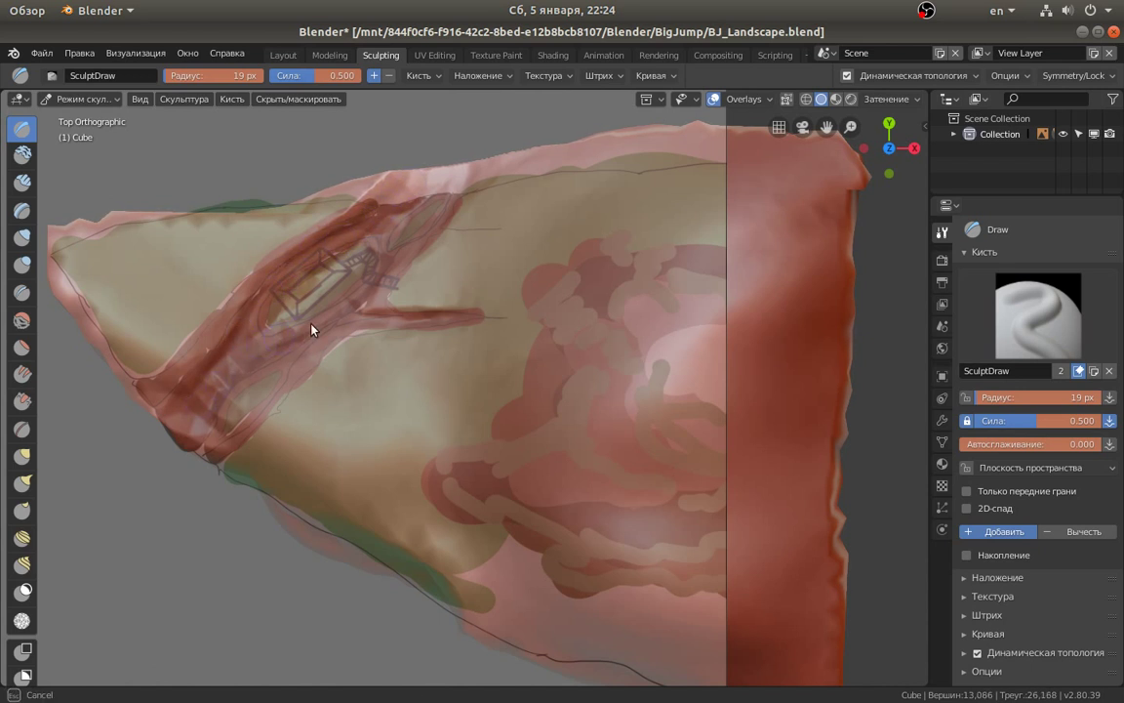
pyautogui.moveTo(313, 330)
pyautogui.mouseDown()
pyautogui.moveTo(412, 198)
pyautogui.moveTo(254, 415)
pyautogui.moveTo(211, 454)
pyautogui.moveTo(271, 409)
pyautogui.moveTo(325, 339)
pyautogui.moveTo(294, 389)
pyautogui.moveTo(236, 441)
pyautogui.mouseUp()
pyautogui.moveTo(236, 441)
pyautogui.mouseDown(button='middle')
pyautogui.moveTo(302, 407)
pyautogui.moveTo(367, 321)
pyautogui.moveTo(378, 266)
pyautogui.moveTo(389, 299)
pyautogui.moveTo(284, 347)
pyautogui.moveTo(389, 309)
pyautogui.moveTo(409, 277)
pyautogui.moveTo(451, 254)
pyautogui.moveTo(535, 251)
pyautogui.moveTo(552, 276)
pyautogui.moveTo(372, 296)
pyautogui.moveTo(459, 264)
pyautogui.mouseUp(button='middle')
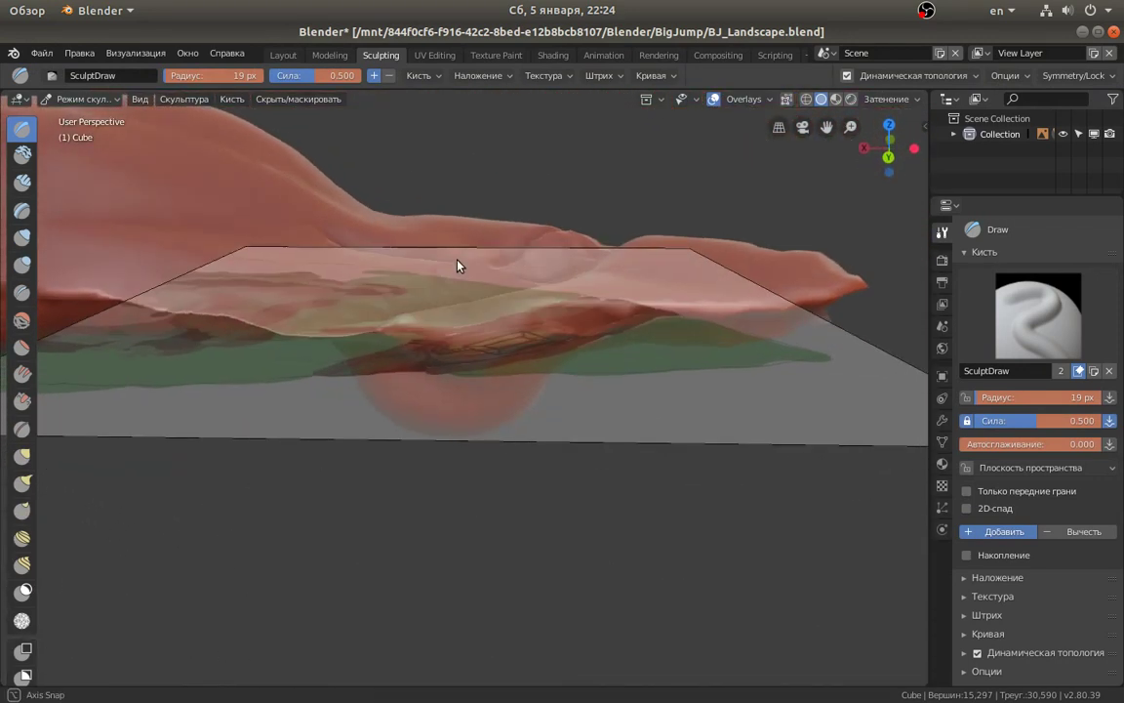
# Sculpt marks near the ramp and across the ridge from oblique and top-down views.
pyautogui.moveTo(414, 322); pyautogui.dragTo(390, 494, button='middle')
pyautogui.moveTo(364, 500); pyautogui.dragTo(430, 470)
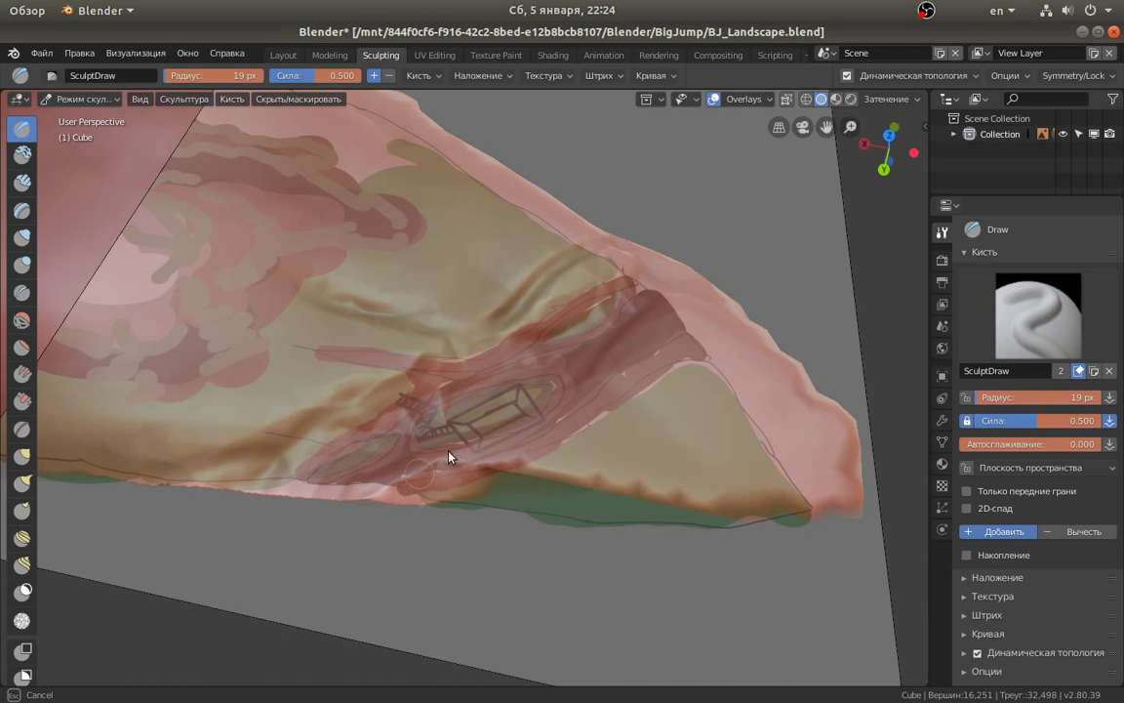
pyautogui.moveTo(460, 467)
pyautogui.mouseDown(button='middle')
pyautogui.moveTo(234, 548)
pyautogui.moveTo(281, 349)
pyautogui.moveTo(301, 349)
pyautogui.moveTo(352, 218)
pyautogui.mouseUp(button='middle')
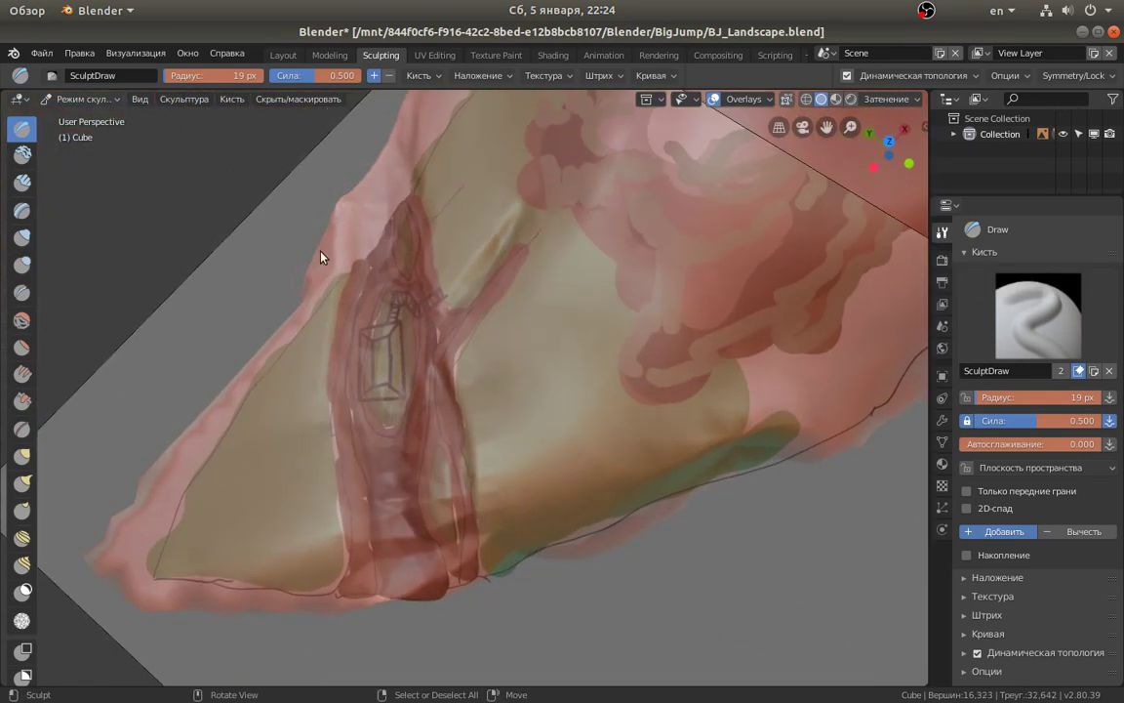
pyautogui.moveTo(321, 256); pyautogui.dragTo(289, 334)
pyautogui.moveTo(288, 334)
pyautogui.mouseDown(button='middle')
pyautogui.moveTo(371, 347)
pyautogui.moveTo(522, 341)
pyautogui.moveTo(593, 416)
pyautogui.moveTo(535, 467)
pyautogui.mouseUp(button='middle')
# Roughen the ridge edge with Draw strokes from low side and higher oblique angles.
pyautogui.moveTo(620, 454); pyautogui.dragTo(578, 455)
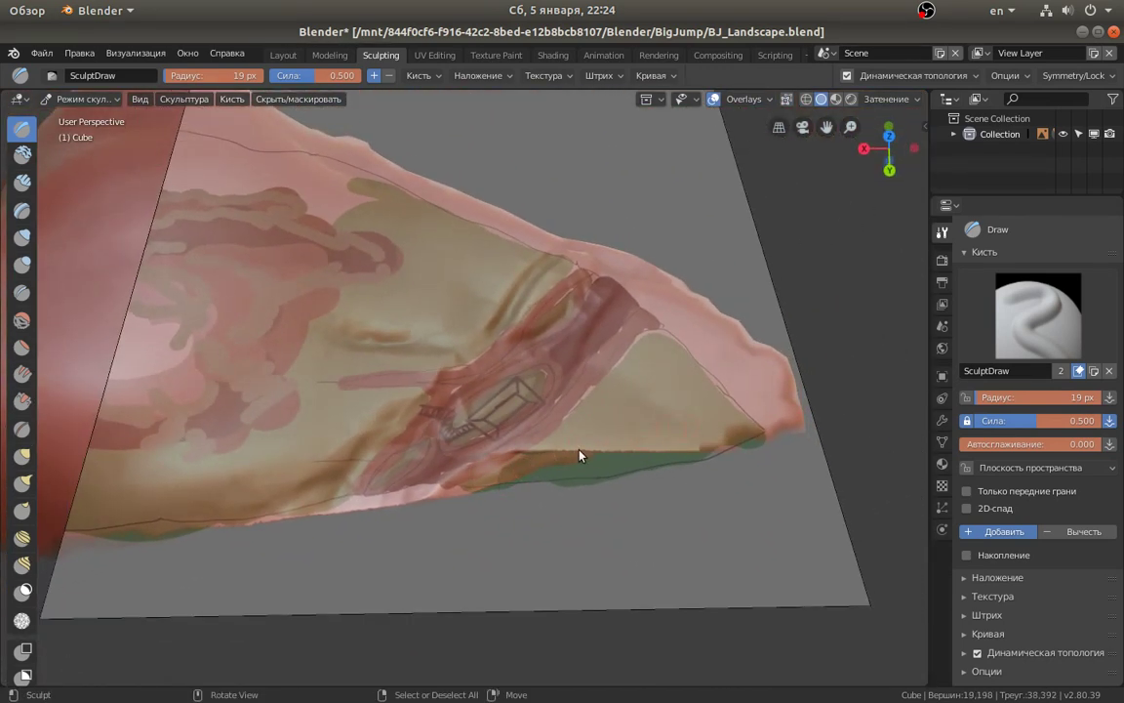
pyautogui.moveTo(594, 432); pyautogui.dragTo(572, 334, button='middle')
pyautogui.moveTo(575, 311); pyautogui.dragTo(632, 314)
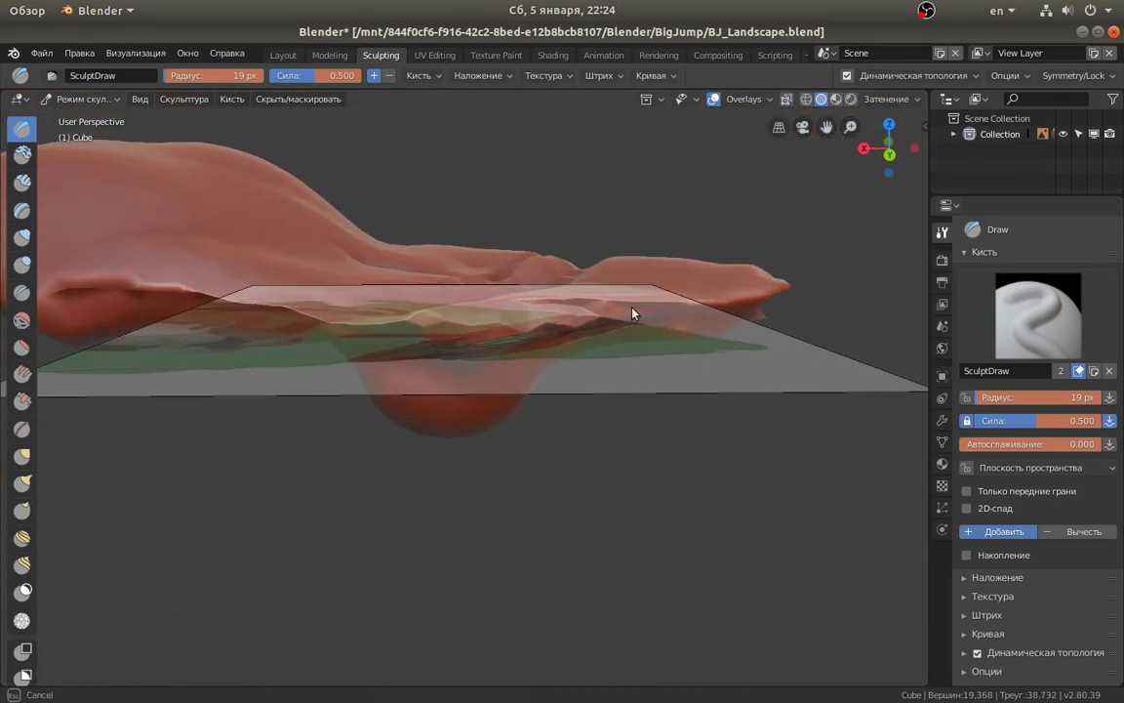
pyautogui.moveTo(561, 313)
pyautogui.mouseDown()
pyautogui.moveTo(527, 309)
pyautogui.moveTo(702, 321)
pyautogui.mouseUp()
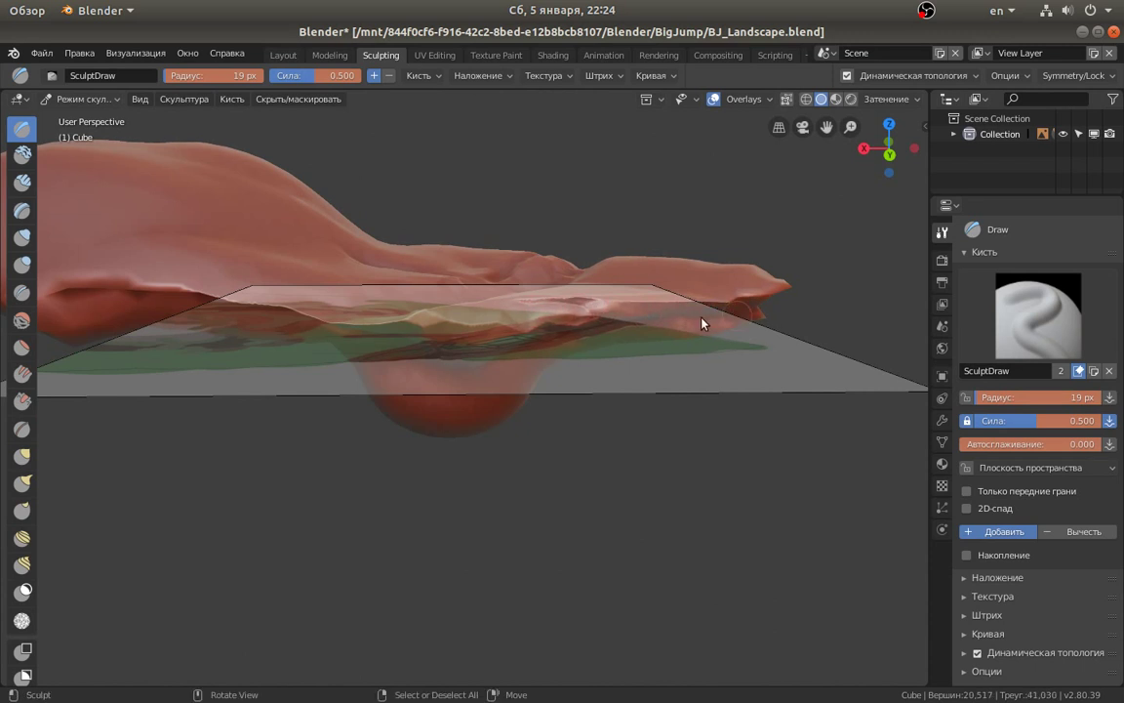
pyautogui.moveTo(703, 321); pyautogui.dragTo(635, 237, button='middle')
pyautogui.moveTo(673, 252)
pyautogui.mouseDown()
pyautogui.moveTo(578, 255)
pyautogui.moveTo(551, 241)
pyautogui.moveTo(645, 258)
pyautogui.moveTo(672, 244)
pyautogui.mouseUp()
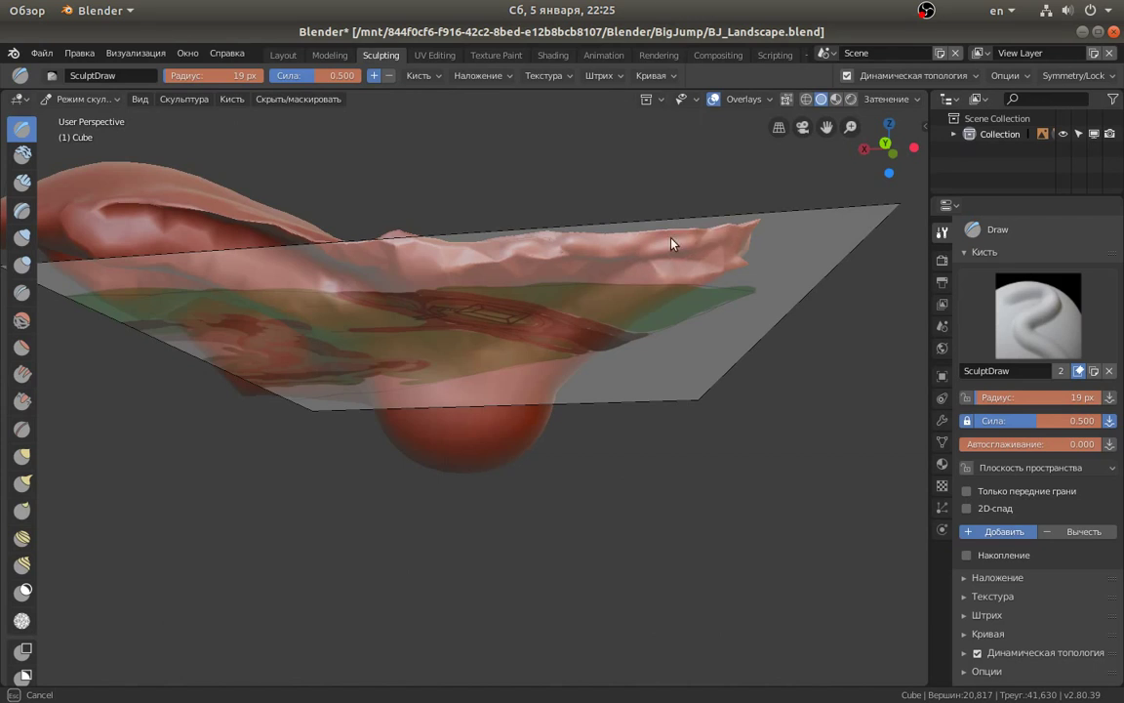
pyautogui.moveTo(749, 229); pyautogui.dragTo(751, 243)
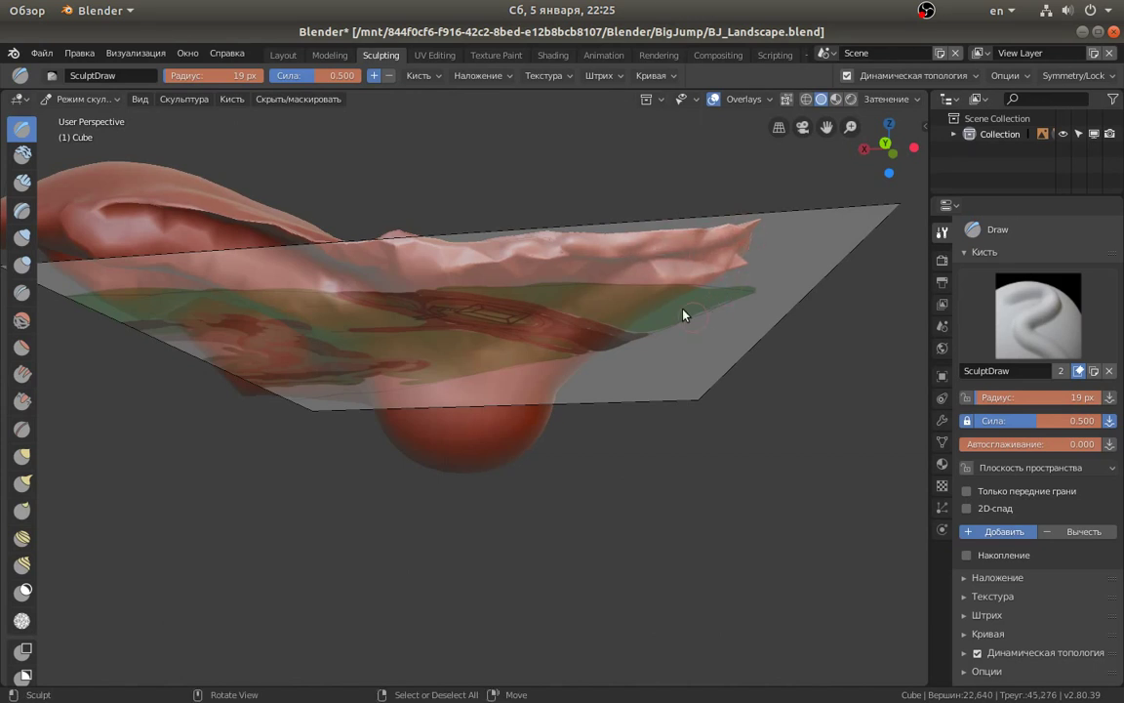
pyautogui.moveTo(614, 277)
pyautogui.mouseDown(button='middle')
pyautogui.moveTo(662, 280)
pyautogui.moveTo(593, 271)
pyautogui.moveTo(567, 233)
pyautogui.moveTo(492, 246)
pyautogui.moveTo(549, 205)
pyautogui.mouseUp(button='middle')
pyautogui.moveTo(550, 205)
pyautogui.mouseDown()
pyautogui.moveTo(532, 188)
pyautogui.moveTo(440, 173)
pyautogui.moveTo(484, 226)
pyautogui.moveTo(524, 232)
pyautogui.mouseUp()
pyautogui.moveTo(524, 232)
pyautogui.mouseDown(button='middle')
pyautogui.moveTo(515, 251)
pyautogui.moveTo(515, 145)
pyautogui.mouseUp(button='middle')
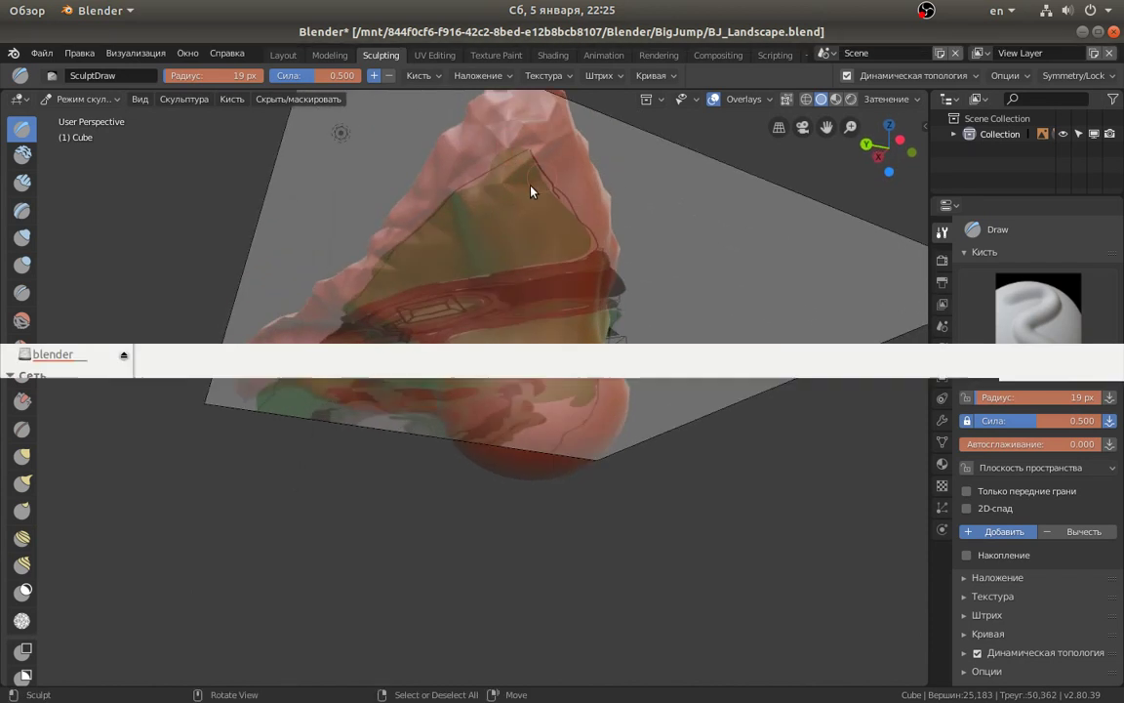
# Set the brush radius to 54 px and smooth the peak, ridge and top edge.
pyautogui.press('f')
pyautogui.click(530, 238)
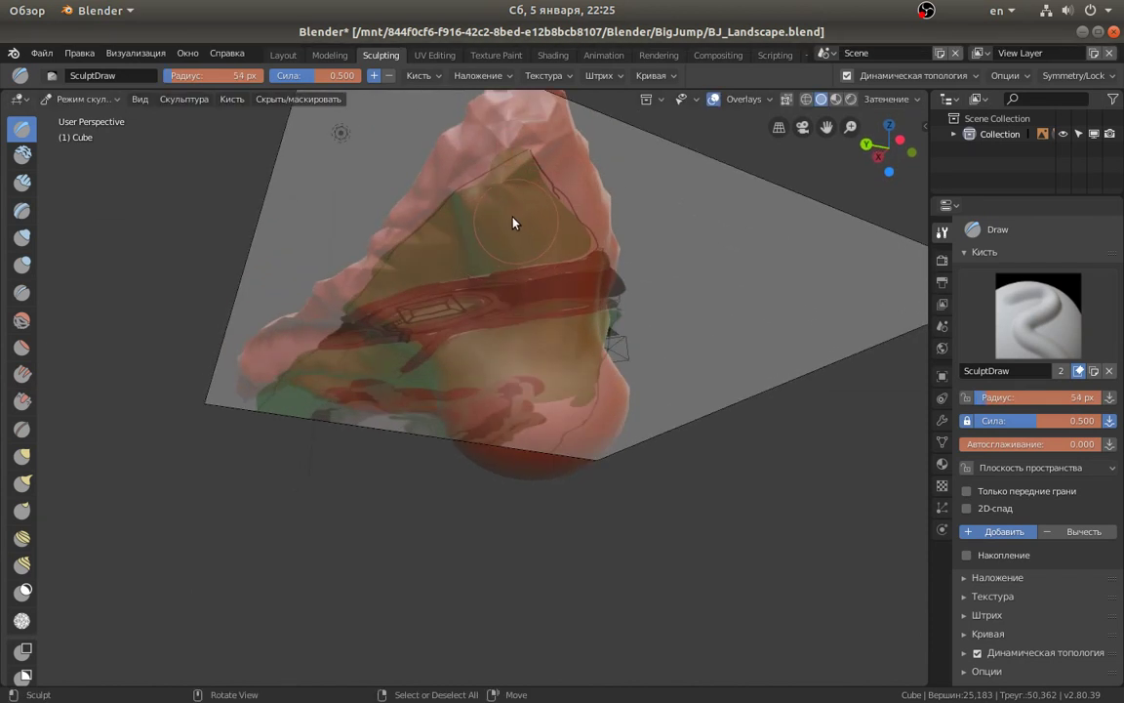
pyautogui.moveTo(515, 224); pyautogui.dragTo(544, 136, button='middle')
pyautogui.moveTo(552, 118)
pyautogui.keyDown('shift'); pyautogui.mouseDown()
pyautogui.moveTo(512, 171)
pyautogui.moveTo(524, 161)
pyautogui.moveTo(528, 283)
pyautogui.moveTo(540, 206)
pyautogui.moveTo(567, 283)
pyautogui.moveTo(575, 138)
pyautogui.moveTo(576, 204)
pyautogui.moveTo(607, 326)
pyautogui.moveTo(572, 417)
pyautogui.mouseUp(); pyautogui.keyUp('shift')
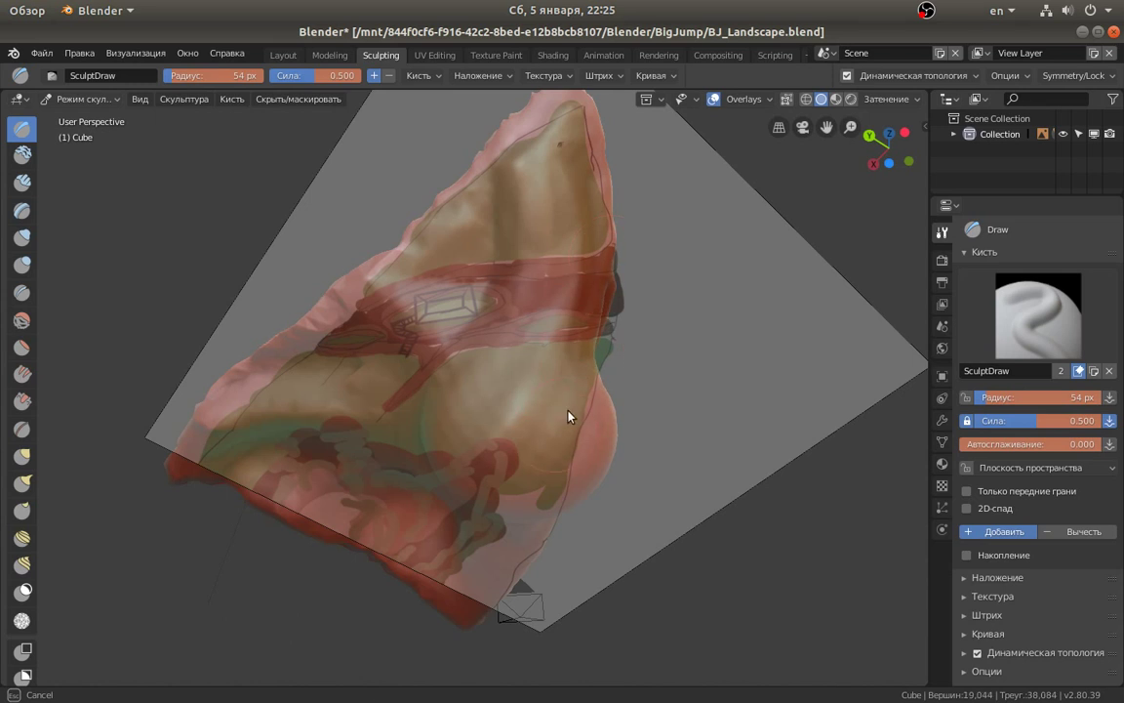
pyautogui.moveTo(477, 366); pyautogui.dragTo(471, 294, button='middle')
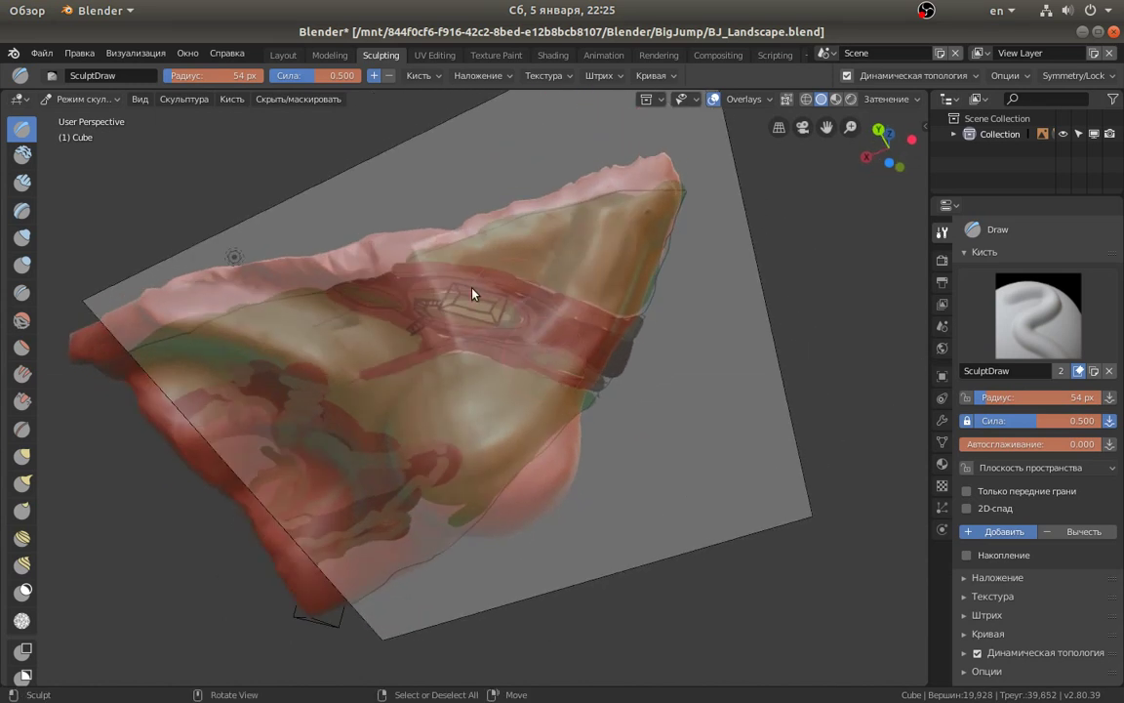
pyautogui.moveTo(395, 266)
pyautogui.keyDown('shift'); pyautogui.mouseDown()
pyautogui.moveTo(382, 319)
pyautogui.moveTo(376, 281)
pyautogui.mouseUp(); pyautogui.keyUp('shift')
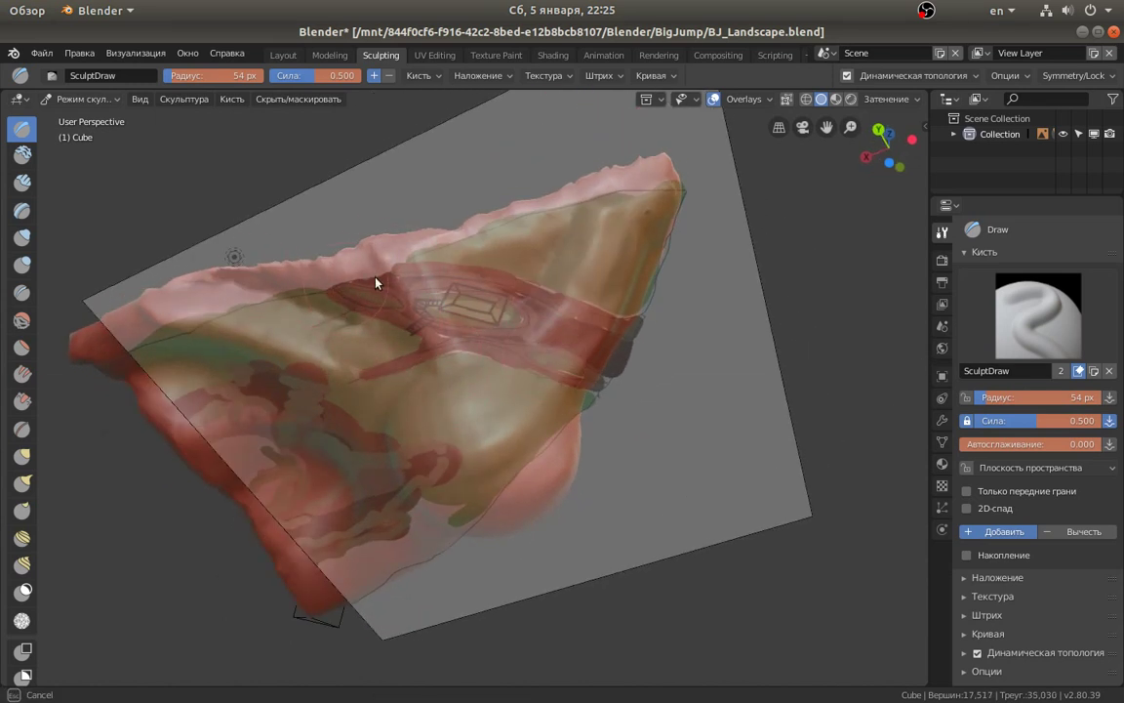
pyautogui.moveTo(438, 234)
pyautogui.keyDown('shift'); pyautogui.mouseDown()
pyautogui.moveTo(505, 238)
pyautogui.moveTo(484, 251)
pyautogui.moveTo(418, 381)
pyautogui.moveTo(172, 326)
pyautogui.moveTo(291, 336)
pyautogui.moveTo(155, 377)
pyautogui.moveTo(284, 383)
pyautogui.moveTo(304, 455)
pyautogui.moveTo(302, 557)
pyautogui.moveTo(401, 552)
pyautogui.mouseUp(); pyautogui.keyUp('shift')
pyautogui.moveTo(401, 553)
pyautogui.mouseDown(button='middle')
pyautogui.moveTo(439, 351)
pyautogui.moveTo(537, 461)
pyautogui.moveTo(522, 535)
pyautogui.moveTo(467, 317)
pyautogui.moveTo(337, 359)
pyautogui.moveTo(385, 431)
pyautogui.mouseUp(button='middle')
pyautogui.moveTo(385, 430)
pyautogui.keyDown('shift'); pyautogui.mouseDown()
pyautogui.moveTo(431, 494)
pyautogui.moveTo(419, 395)
pyautogui.moveTo(410, 402)
pyautogui.mouseUp(); pyautogui.keyUp('shift')
# Smooth a broad area at 151 px, then rework the lower-left rim at 58 px.
pyautogui.press('f')
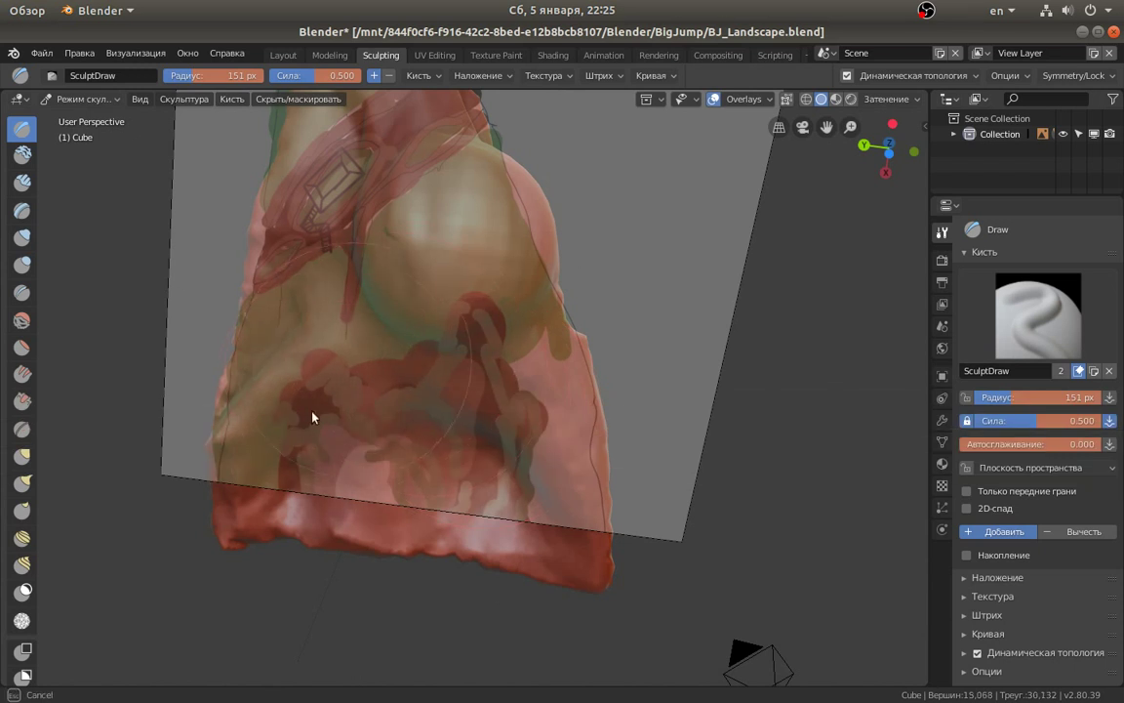
pyautogui.moveTo(383, 441)
pyautogui.keyDown('shift'); pyautogui.mouseDown()
pyautogui.moveTo(466, 381)
pyautogui.moveTo(515, 484)
pyautogui.moveTo(427, 331)
pyautogui.mouseUp(); pyautogui.keyUp('shift')
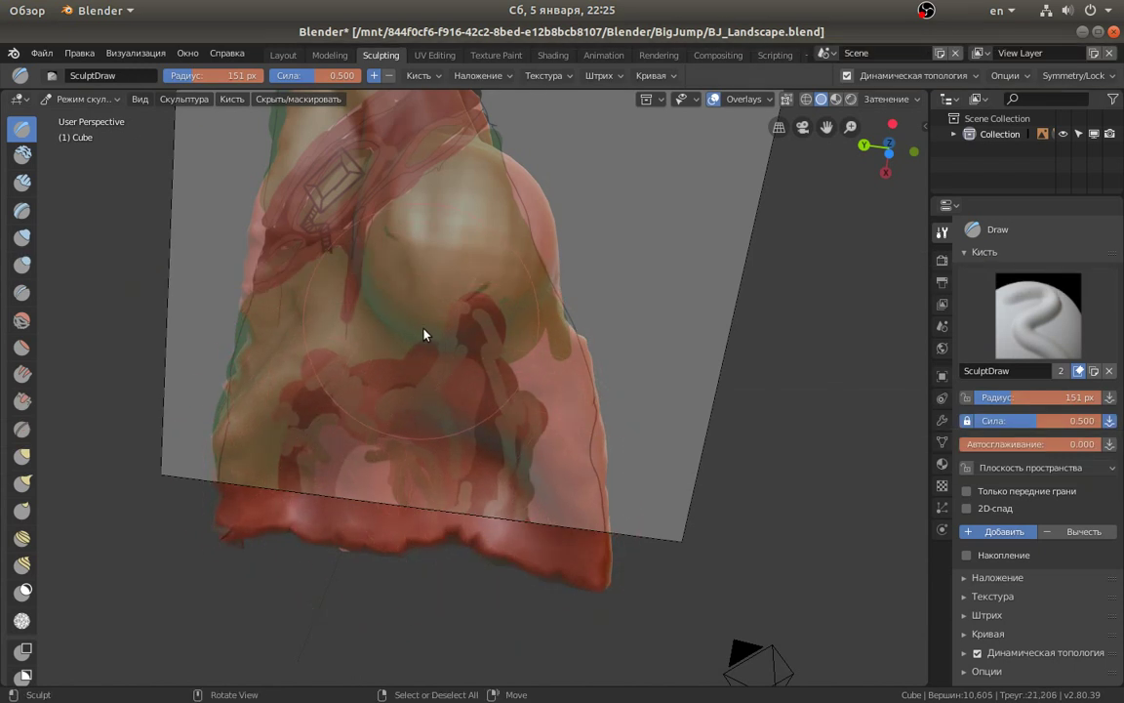
pyautogui.press('f')
pyautogui.click(310, 333)
pyautogui.moveTo(318, 335)
pyautogui.keyDown('shift'); pyautogui.mouseDown()
pyautogui.moveTo(256, 372)
pyautogui.moveTo(298, 477)
pyautogui.moveTo(344, 484)
pyautogui.moveTo(454, 407)
pyautogui.moveTo(534, 484)
pyautogui.moveTo(417, 216)
pyautogui.moveTo(571, 503)
pyautogui.moveTo(535, 231)
pyautogui.moveTo(607, 443)
pyautogui.mouseUp(); pyautogui.keyUp('shift')
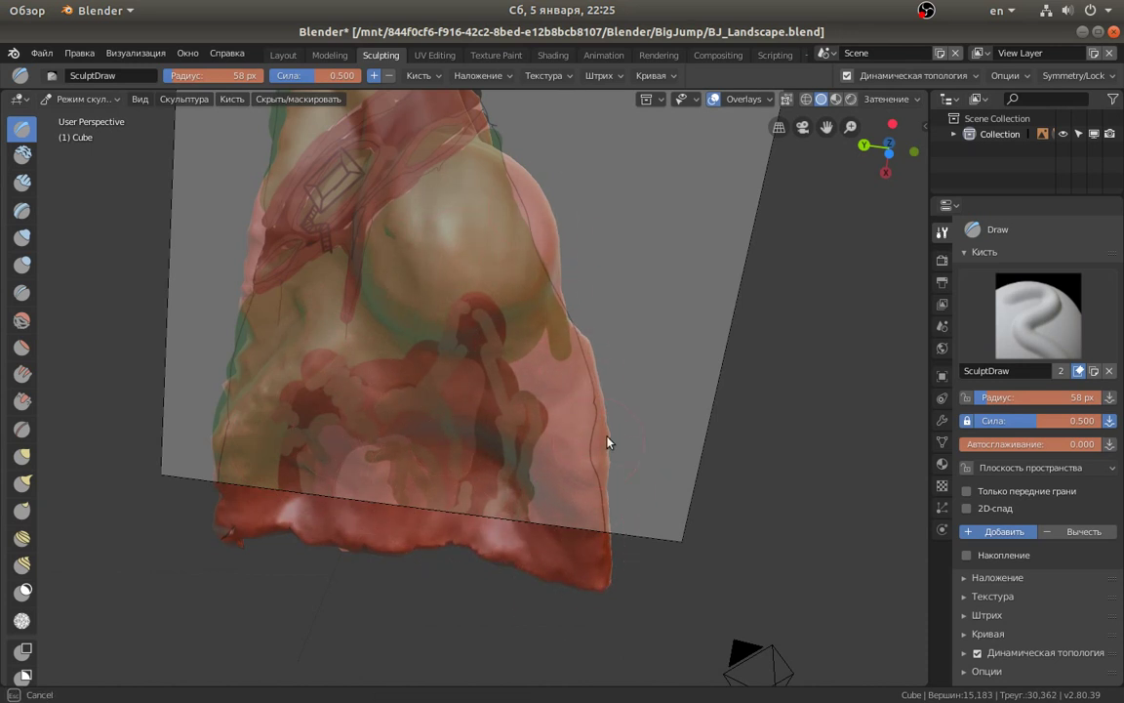
pyautogui.moveTo(250, 329); pyautogui.dragTo(233, 371)
pyautogui.moveTo(212, 457)
pyautogui.mouseDown()
pyautogui.moveTo(283, 321)
pyautogui.moveTo(239, 401)
pyautogui.moveTo(314, 352)
pyautogui.moveTo(330, 473)
pyautogui.moveTo(354, 510)
pyautogui.moveTo(373, 456)
pyautogui.moveTo(379, 509)
pyautogui.moveTo(474, 466)
pyautogui.moveTo(524, 553)
pyautogui.moveTo(572, 546)
pyautogui.moveTo(225, 511)
pyautogui.moveTo(243, 436)
pyautogui.moveTo(269, 482)
pyautogui.moveTo(321, 489)
pyautogui.moveTo(359, 564)
pyautogui.moveTo(287, 485)
pyautogui.moveTo(394, 501)
pyautogui.moveTo(504, 478)
pyautogui.moveTo(582, 393)
pyautogui.moveTo(582, 495)
pyautogui.moveTo(532, 409)
pyautogui.moveTo(359, 382)
pyautogui.moveTo(330, 273)
pyautogui.moveTo(311, 396)
pyautogui.moveTo(273, 374)
pyautogui.moveTo(449, 241)
pyautogui.mouseUp()
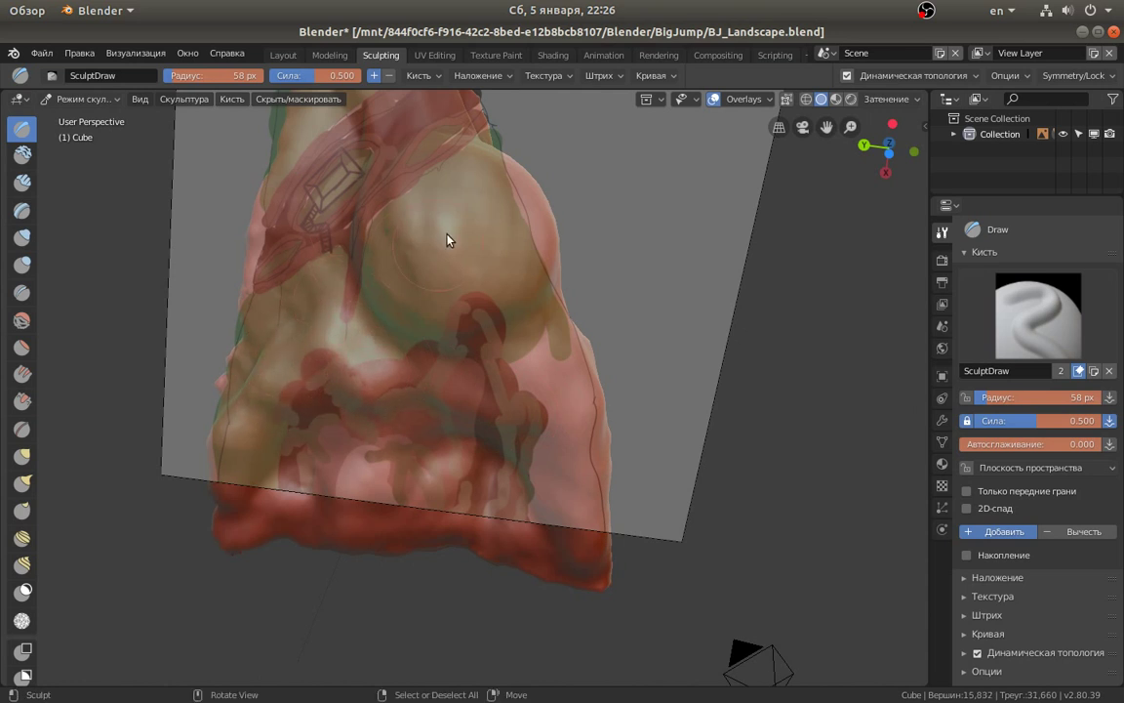
# Sculpt the lower-right edge and add vertical streaks through the middle of the mesh.
pyautogui.moveTo(449, 242)
pyautogui.mouseDown(button='middle')
pyautogui.moveTo(432, 269)
pyautogui.moveTo(472, 401)
pyautogui.mouseUp(button='middle')
pyautogui.moveTo(457, 383)
pyautogui.mouseDown()
pyautogui.moveTo(502, 505)
pyautogui.moveTo(576, 466)
pyautogui.mouseUp()
pyautogui.moveTo(546, 508)
pyautogui.mouseDown()
pyautogui.moveTo(595, 504)
pyautogui.moveTo(510, 554)
pyautogui.mouseUp()
pyautogui.moveTo(586, 547); pyautogui.dragTo(585, 594)
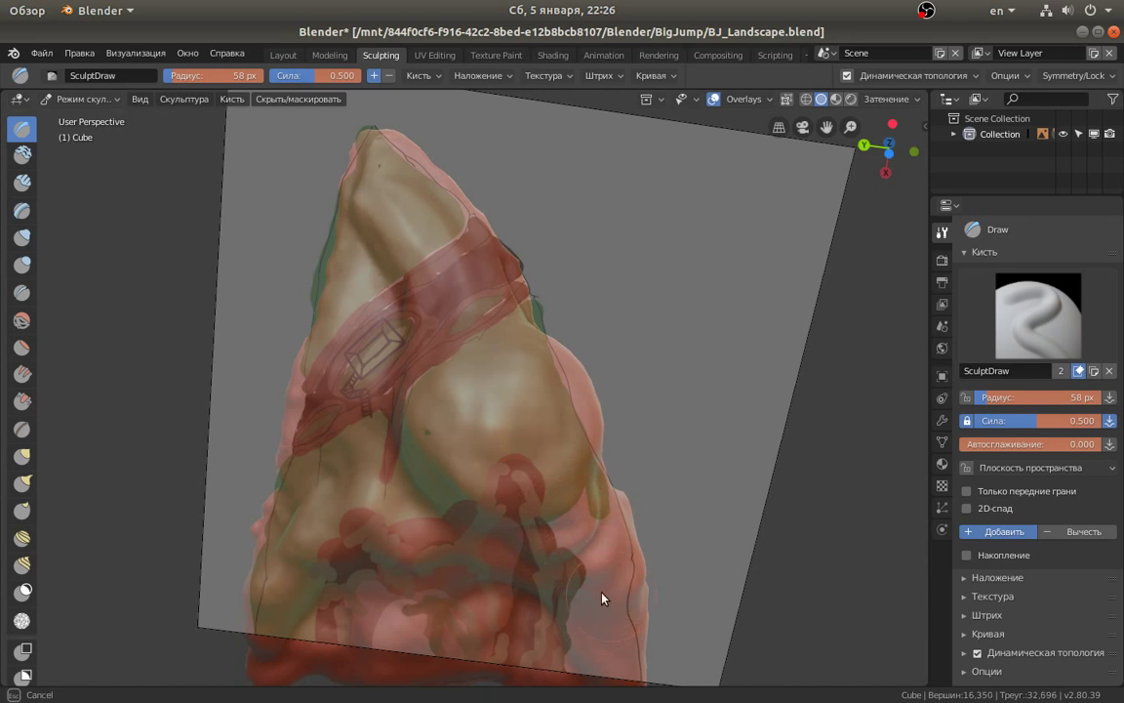
pyautogui.moveTo(392, 338); pyautogui.dragTo(447, 336)
pyautogui.moveTo(396, 382)
pyautogui.mouseDown()
pyautogui.moveTo(383, 471)
pyautogui.moveTo(386, 325)
pyautogui.moveTo(352, 426)
pyautogui.moveTo(306, 426)
pyautogui.moveTo(356, 449)
pyautogui.mouseUp()
# Reshape the upper peak and red strip, adding subtle detail to the peak.
pyautogui.moveTo(421, 258)
pyautogui.mouseDown()
pyautogui.moveTo(501, 281)
pyautogui.moveTo(517, 307)
pyautogui.moveTo(452, 220)
pyautogui.moveTo(436, 219)
pyautogui.moveTo(471, 209)
pyautogui.moveTo(497, 291)
pyautogui.moveTo(399, 231)
pyautogui.mouseUp()
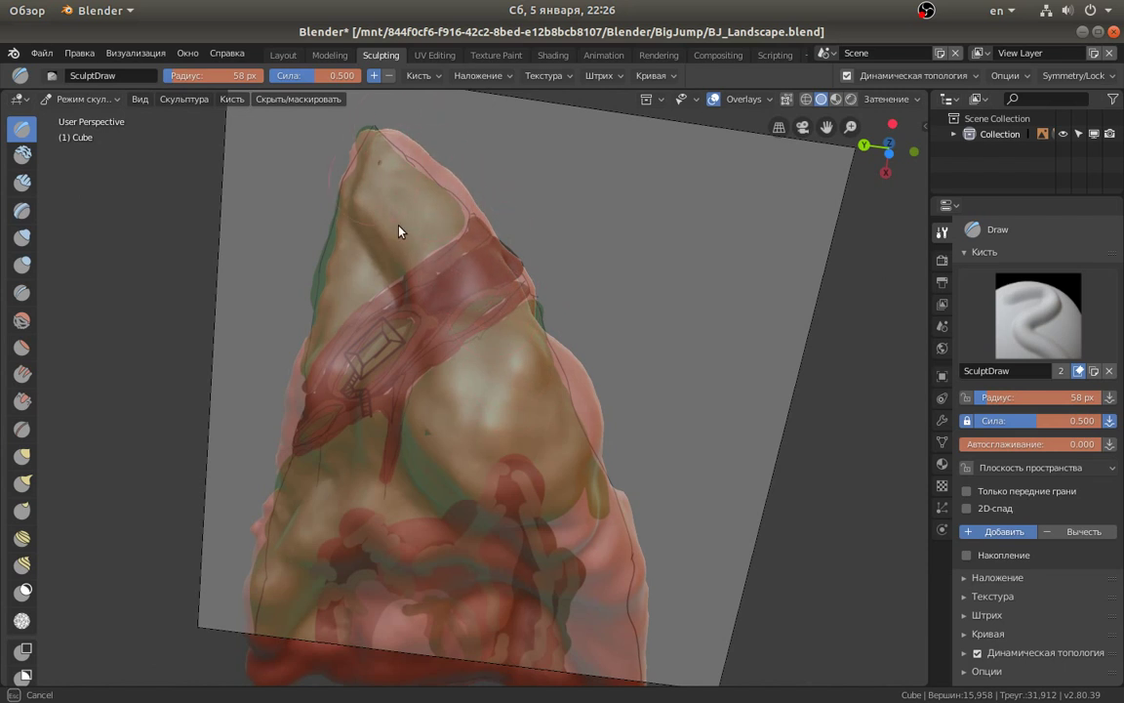
pyautogui.moveTo(384, 158)
pyautogui.mouseDown()
pyautogui.moveTo(364, 137)
pyautogui.moveTo(343, 311)
pyautogui.moveTo(319, 347)
pyautogui.moveTo(442, 289)
pyautogui.moveTo(441, 268)
pyautogui.moveTo(497, 331)
pyautogui.moveTo(499, 432)
pyautogui.mouseUp()
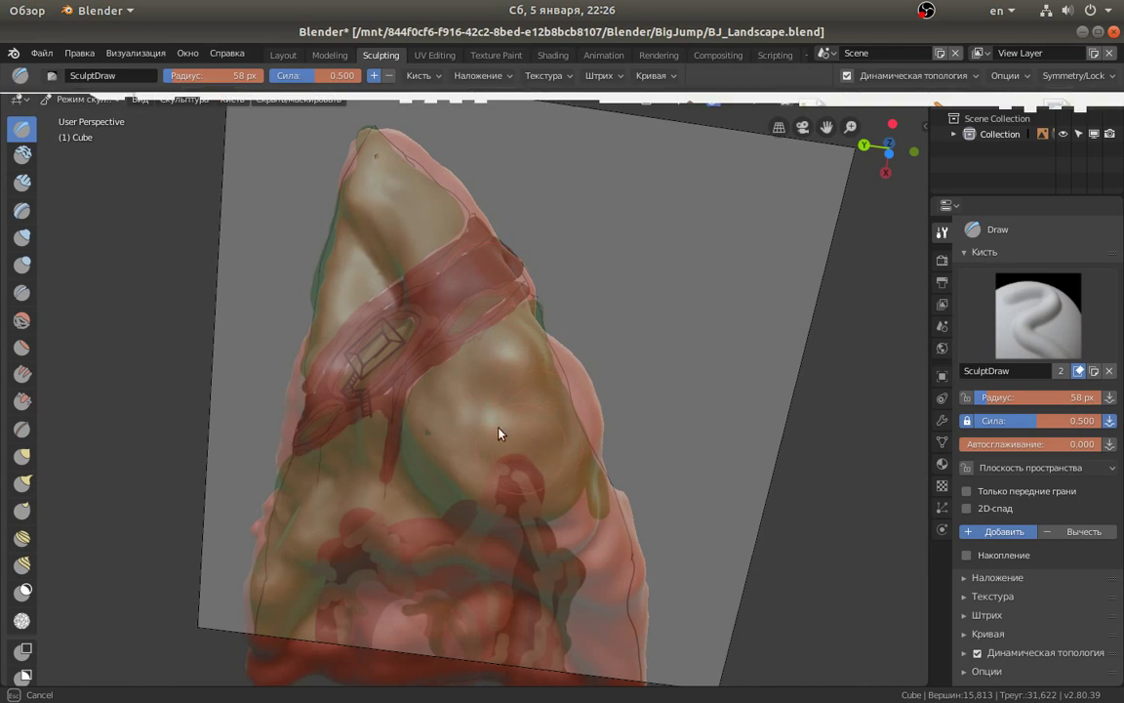
pyautogui.moveTo(499, 431)
pyautogui.mouseDown(button='middle')
pyautogui.moveTo(425, 432)
pyautogui.moveTo(424, 514)
pyautogui.moveTo(484, 406)
pyautogui.moveTo(665, 394)
pyautogui.moveTo(374, 198)
pyautogui.mouseUp(button='middle')
pyautogui.moveTo(374, 198)
pyautogui.mouseDown()
pyautogui.moveTo(352, 206)
pyautogui.moveTo(266, 114)
pyautogui.moveTo(359, 226)
pyautogui.moveTo(502, 271)
pyautogui.mouseUp()
pyautogui.moveTo(502, 271)
pyautogui.mouseDown(button='middle')
pyautogui.moveTo(532, 289)
pyautogui.moveTo(389, 255)
pyautogui.mouseUp(button='middle')
pyautogui.moveTo(390, 255)
pyautogui.mouseDown()
pyautogui.moveTo(384, 312)
pyautogui.moveTo(469, 261)
pyautogui.moveTo(606, 241)
pyautogui.mouseUp()
pyautogui.moveTo(606, 241); pyautogui.dragTo(535, 208, button='middle')
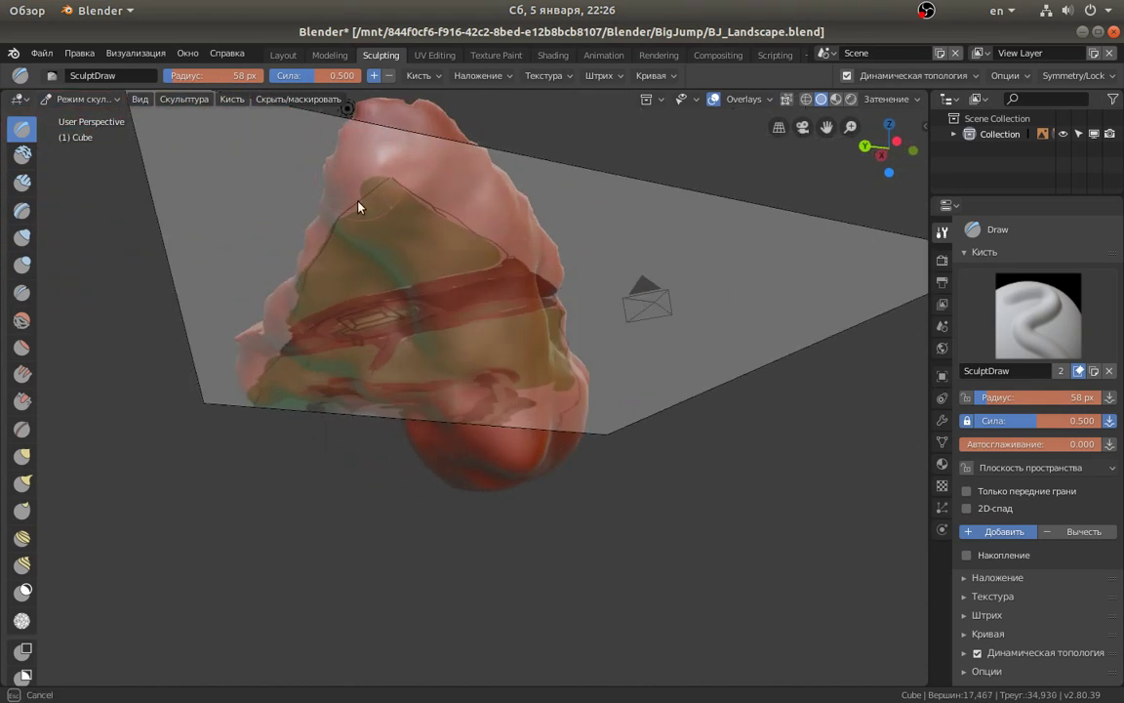
# Add Draw strokes across the terrain surface from flatter and steeper viewing angles.
pyautogui.moveTo(432, 142); pyautogui.dragTo(243, 176, button='middle')
pyautogui.moveTo(243, 175)
pyautogui.mouseDown()
pyautogui.moveTo(366, 249)
pyautogui.moveTo(438, 261)
pyautogui.moveTo(337, 243)
pyautogui.moveTo(361, 261)
pyautogui.mouseUp()
pyautogui.moveTo(361, 260)
pyautogui.mouseDown(button='middle')
pyautogui.moveTo(409, 221)
pyautogui.moveTo(584, 152)
pyautogui.mouseUp(button='middle')
pyautogui.moveTo(584, 151); pyautogui.dragTo(550, 157)
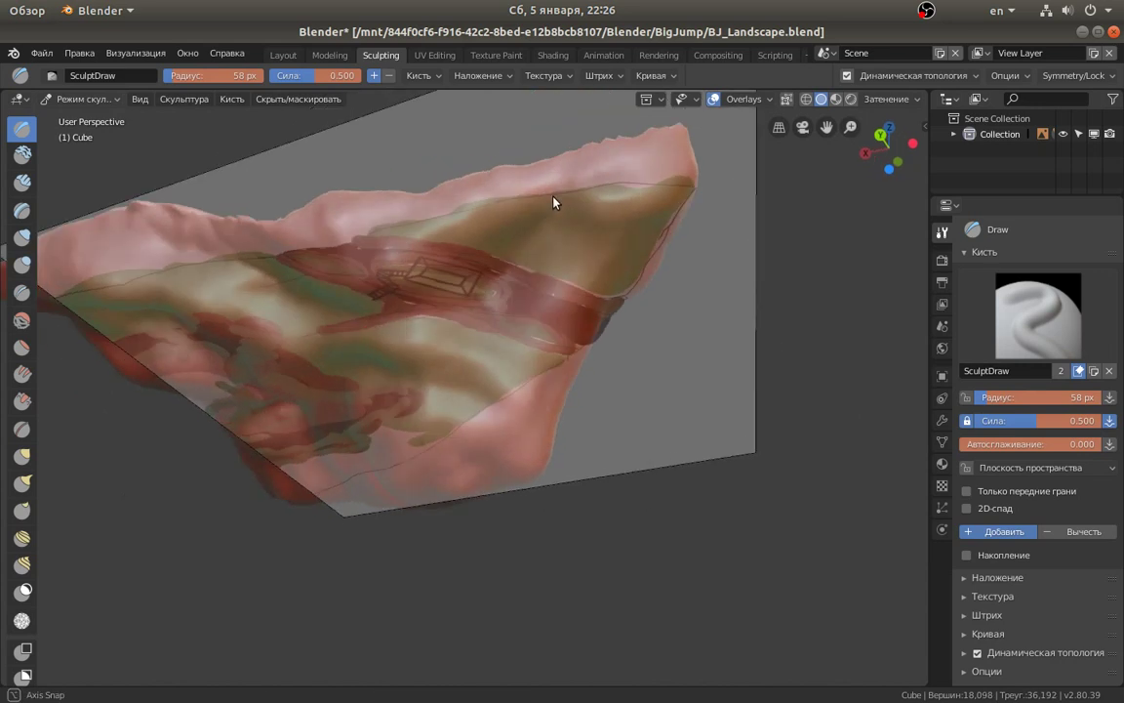
pyautogui.moveTo(580, 191); pyautogui.dragTo(477, 234, button='middle')
pyautogui.moveTo(367, 277); pyautogui.dragTo(500, 234, button='middle')
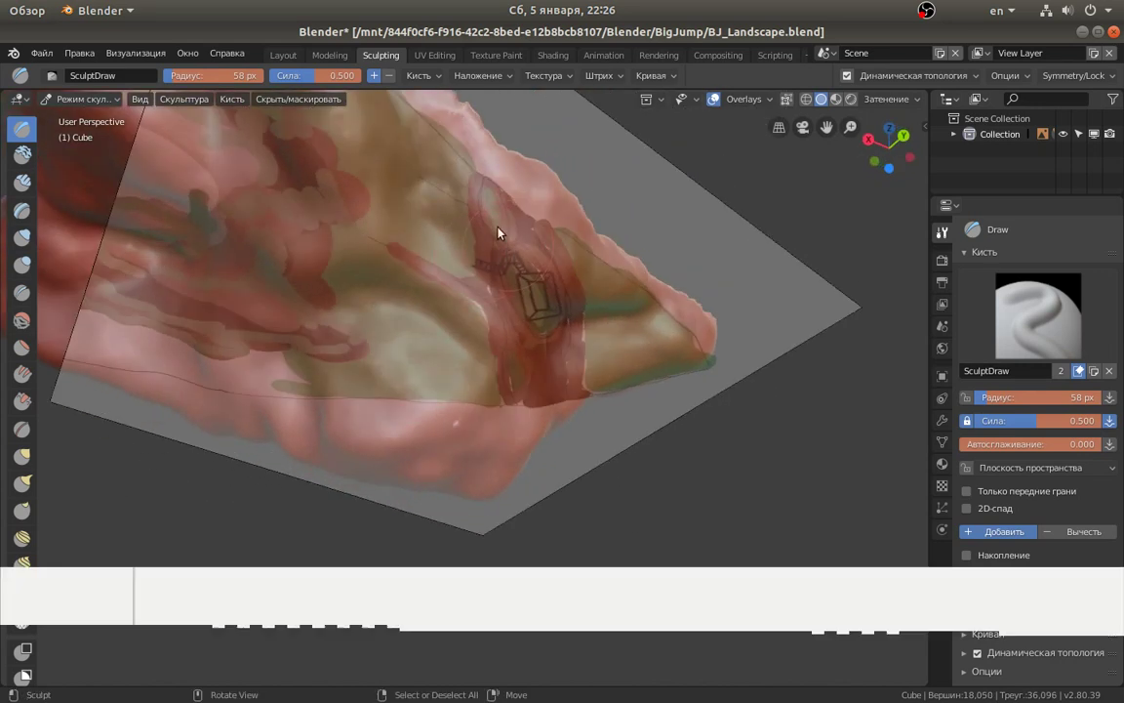
pyautogui.moveTo(421, 150); pyautogui.dragTo(483, 202, button='middle')
pyautogui.moveTo(482, 202); pyautogui.dragTo(565, 226)
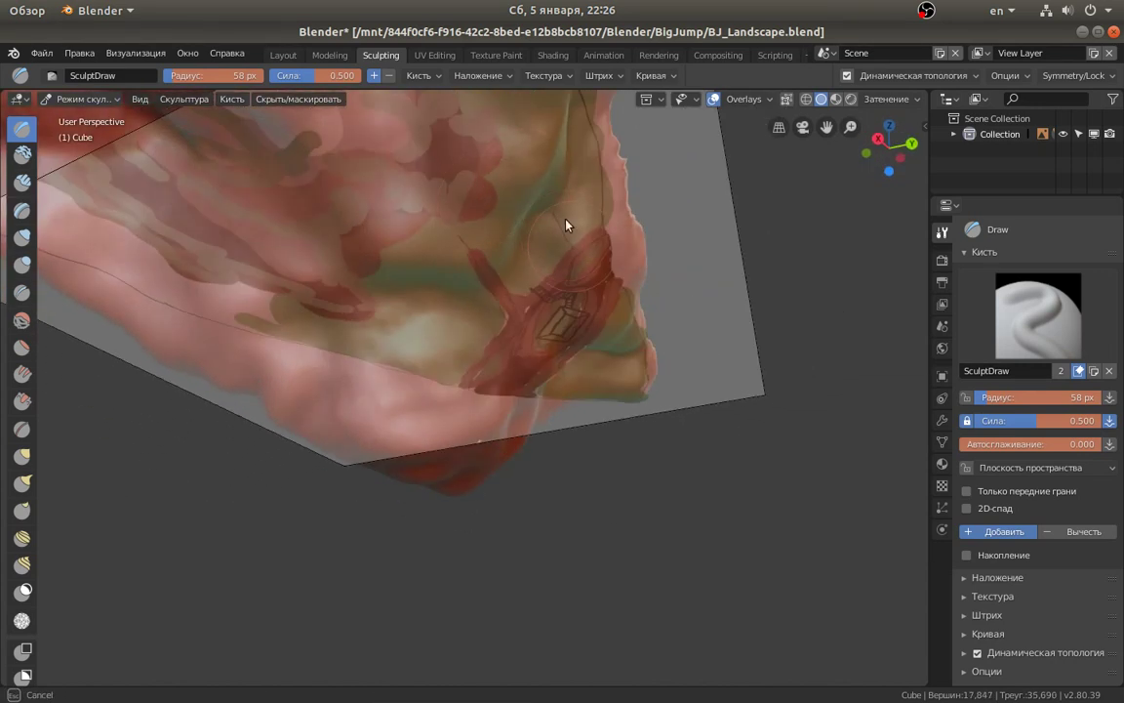
pyautogui.moveTo(547, 156)
pyautogui.mouseDown(button='middle')
pyautogui.moveTo(411, 240)
pyautogui.moveTo(254, 232)
pyautogui.mouseUp(button='middle')
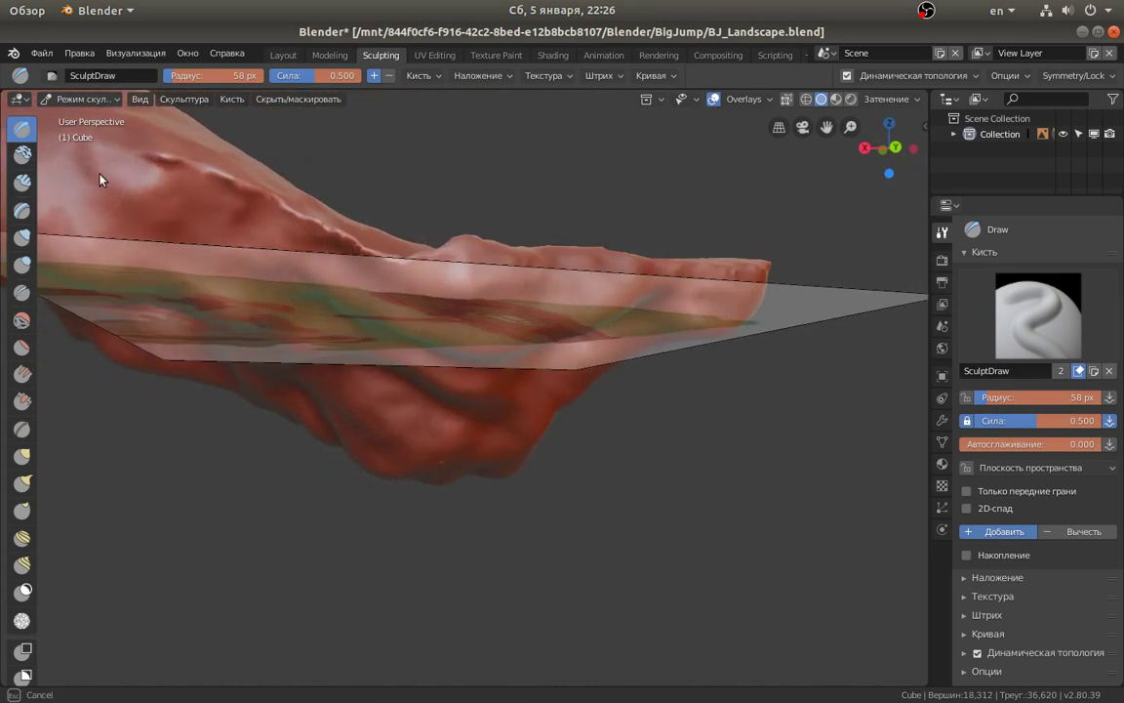
# Raise small bumps along the island's top, checking it from a flatter side angle.
pyautogui.moveTo(311, 216); pyautogui.dragTo(324, 271)
pyautogui.moveTo(325, 271); pyautogui.dragTo(170, 272, button='middle')
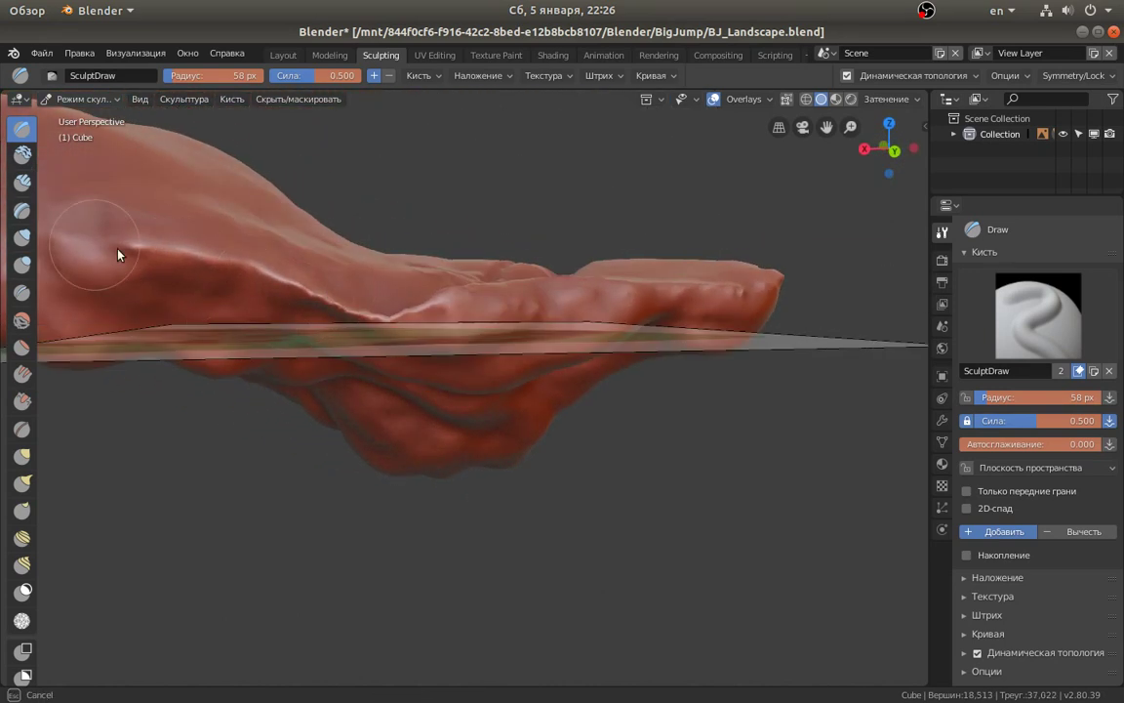
pyautogui.moveTo(371, 296); pyautogui.dragTo(359, 414, button='middle')
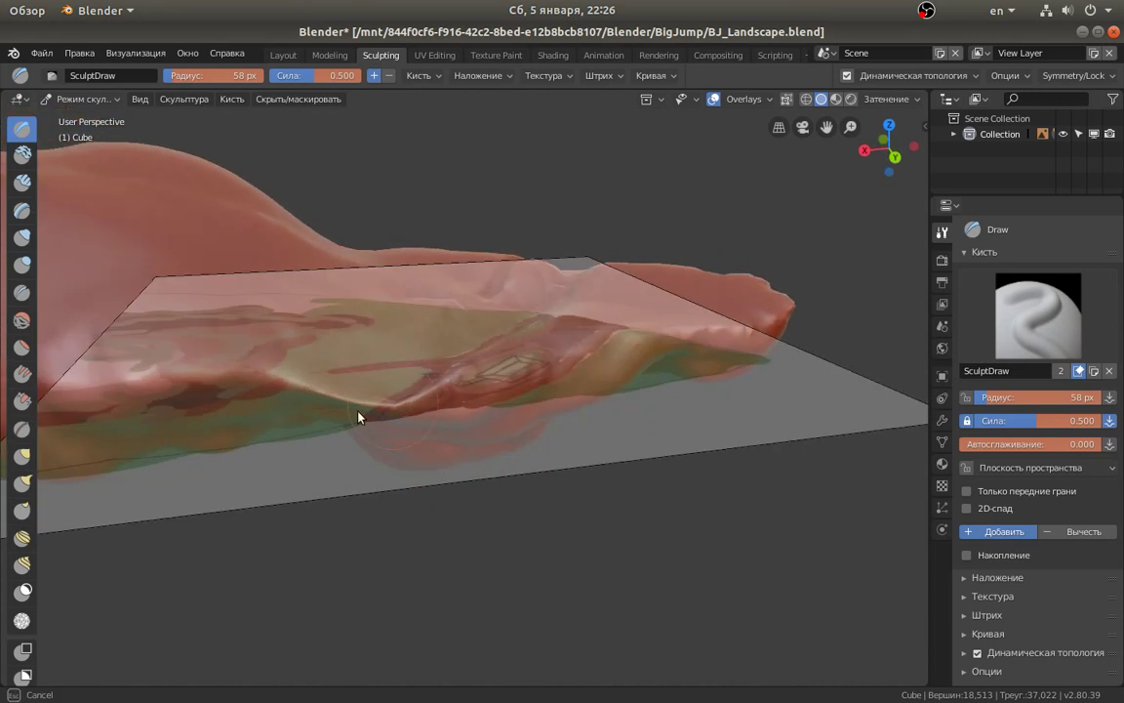
pyautogui.moveTo(360, 414); pyautogui.dragTo(388, 401)
pyautogui.moveTo(396, 409)
pyautogui.mouseDown(button='middle')
pyautogui.moveTo(392, 341)
pyautogui.moveTo(416, 254)
pyautogui.mouseUp(button='middle')
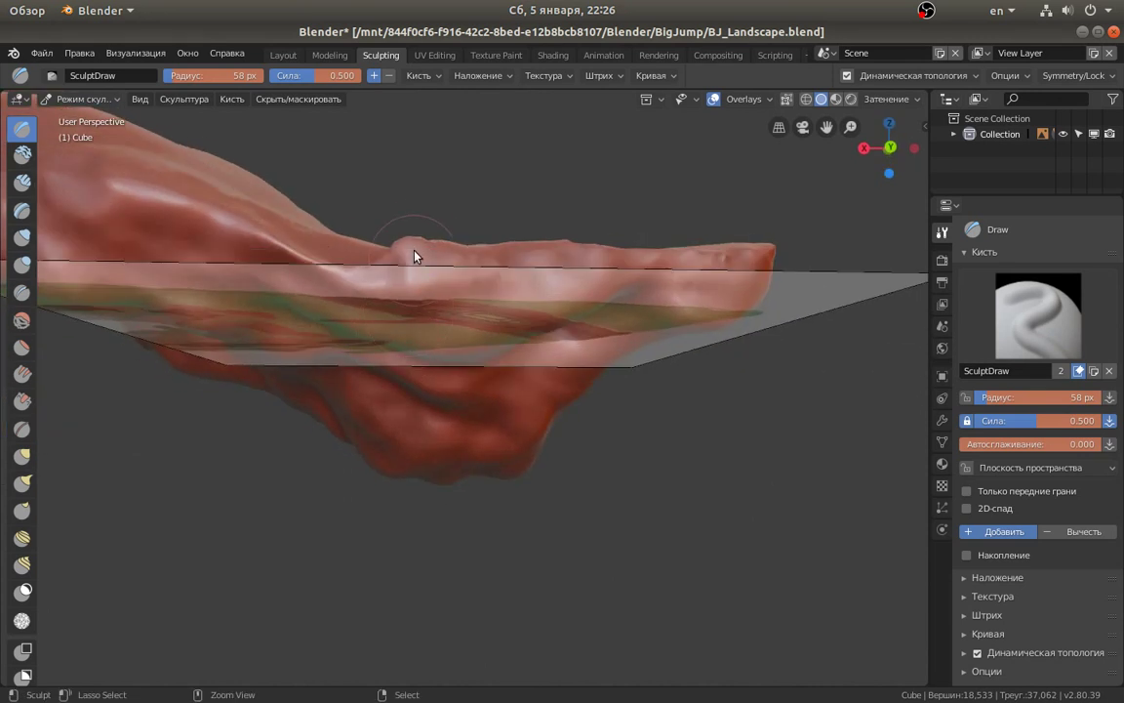
# Stroke the island surface near the drawn house, then view it straight down against the reference.
pyautogui.moveTo(390, 263); pyautogui.dragTo(416, 278)
pyautogui.moveTo(417, 278); pyautogui.dragTo(527, 371, button='middle')
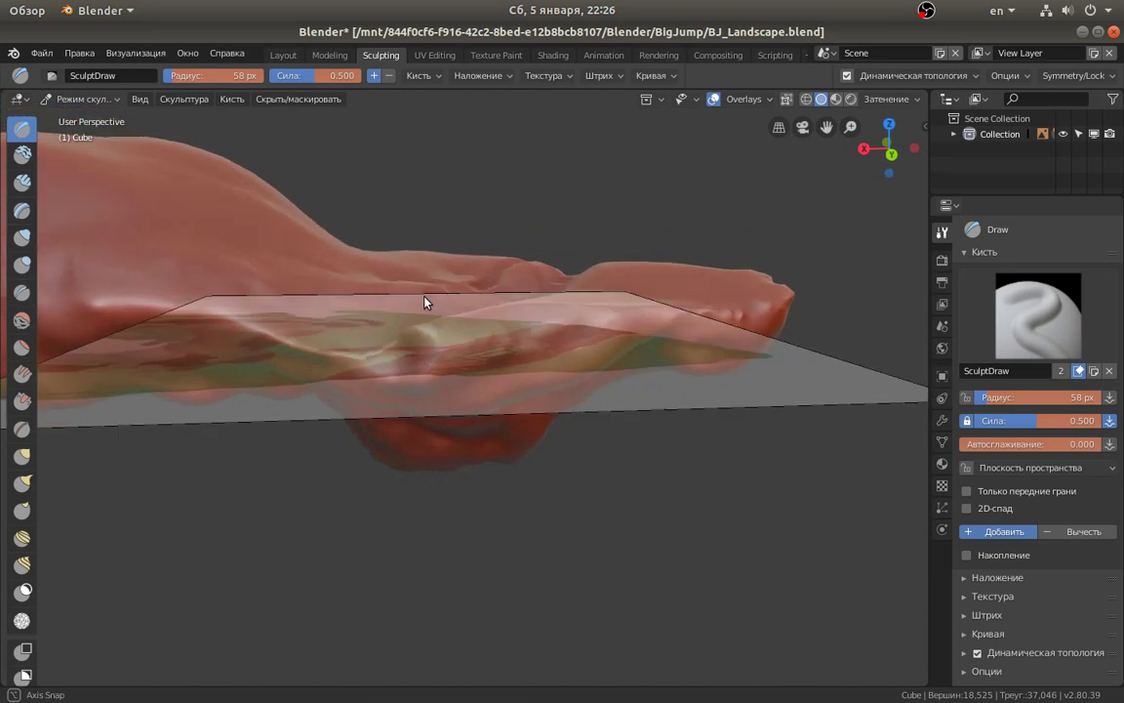
pyautogui.moveTo(527, 371); pyautogui.dragTo(504, 410)
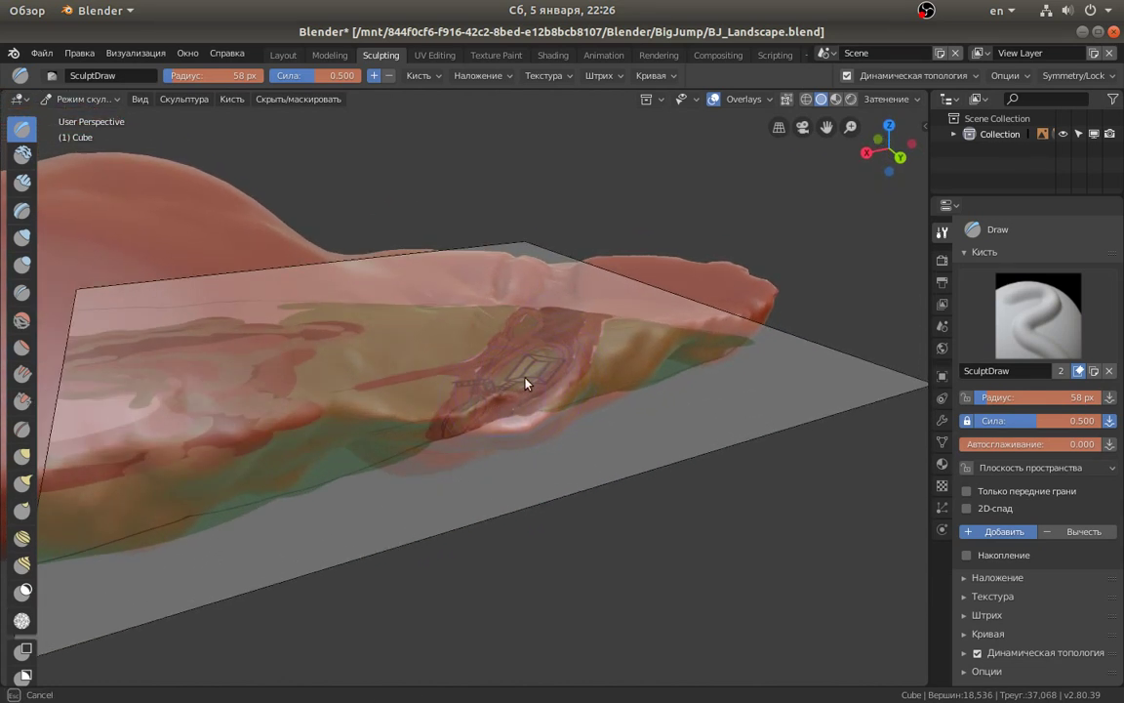
pyautogui.moveTo(505, 410); pyautogui.dragTo(572, 364)
pyautogui.moveTo(572, 364); pyautogui.dragTo(527, 352, button='middle')
pyautogui.moveTo(527, 352)
pyautogui.mouseDown()
pyautogui.moveTo(488, 364)
pyautogui.moveTo(502, 361)
pyautogui.mouseUp()
pyautogui.moveTo(501, 361)
pyautogui.mouseDown(button='middle')
pyautogui.moveTo(473, 437)
pyautogui.moveTo(234, 385)
pyautogui.mouseUp(button='middle')
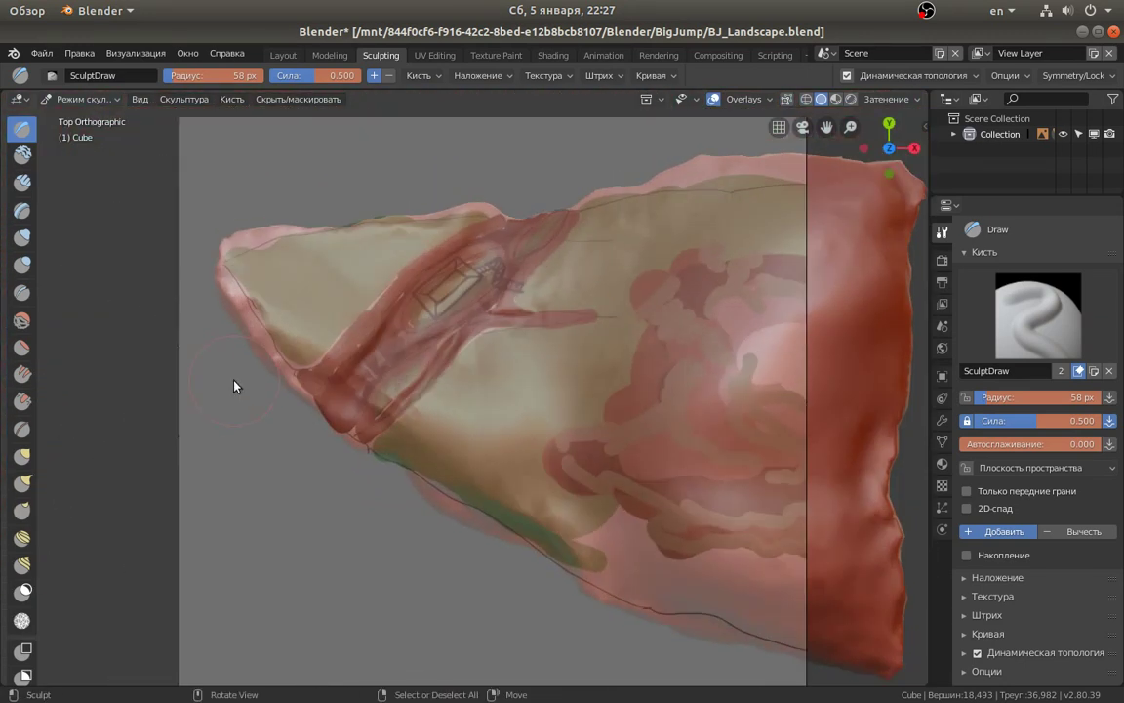
# Shrink the brush to 17 px, zoom in, and carve a groove along the red band.
pyautogui.press('f')
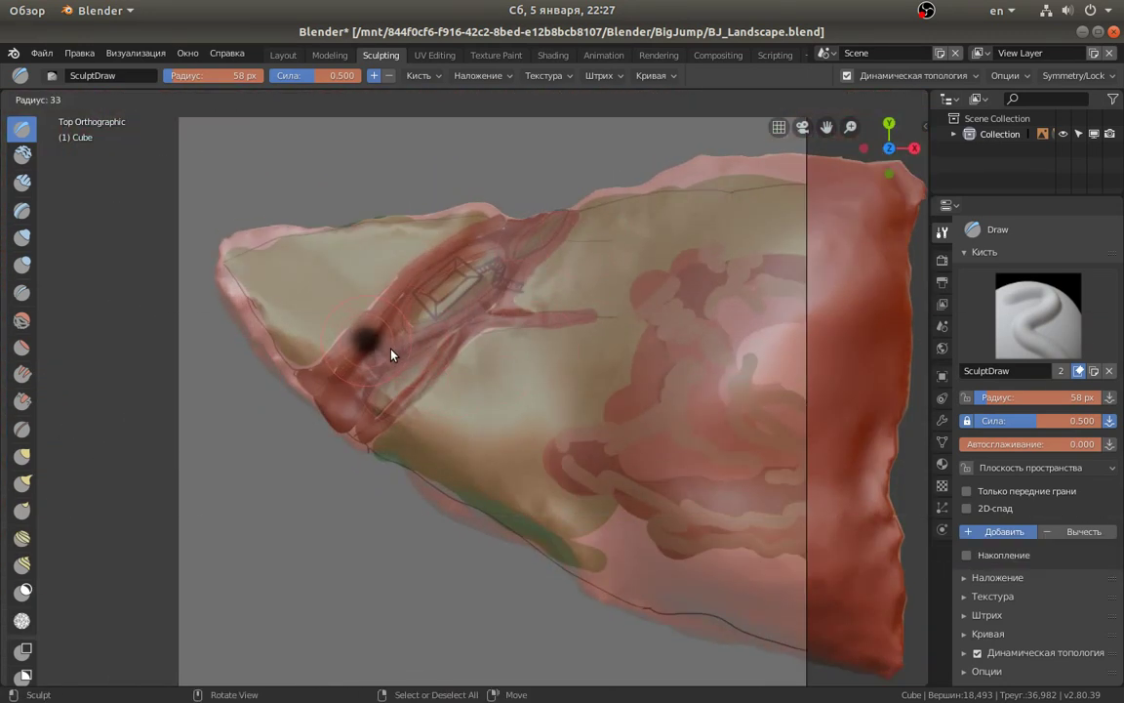
pyautogui.click(381, 351)
pyautogui.scroll(2, 420, 352)
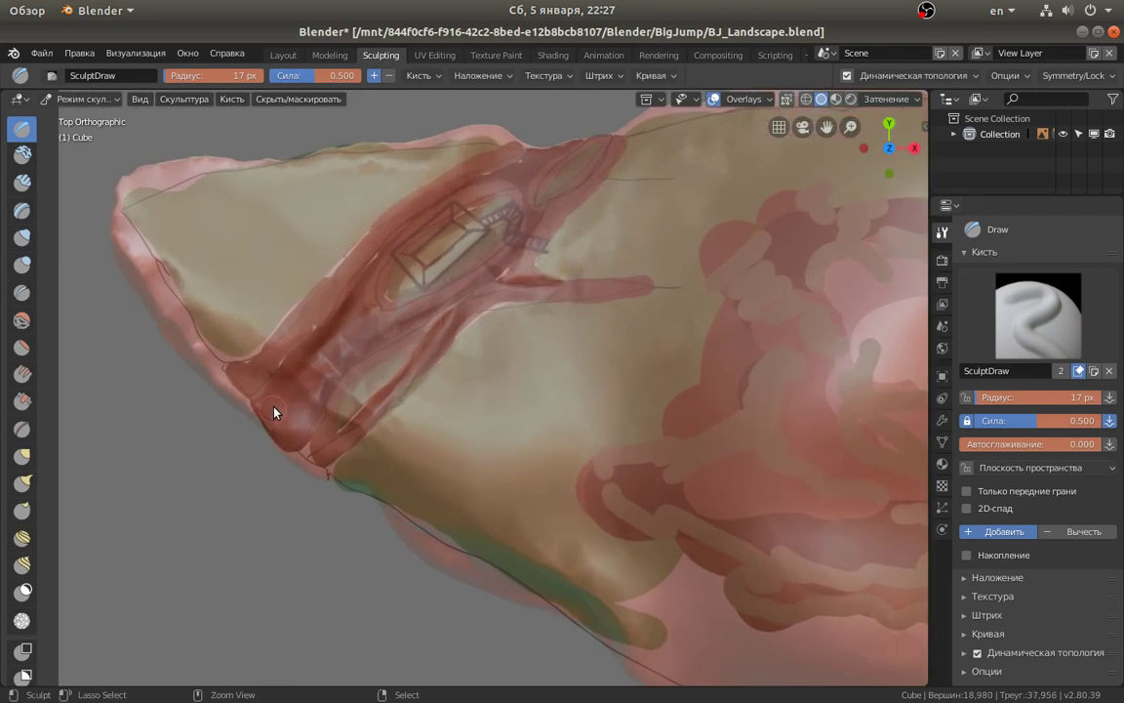
pyautogui.moveTo(291, 386)
pyautogui.mouseDown()
pyautogui.moveTo(317, 371)
pyautogui.moveTo(289, 427)
pyautogui.moveTo(293, 475)
pyautogui.moveTo(326, 458)
pyautogui.mouseUp()
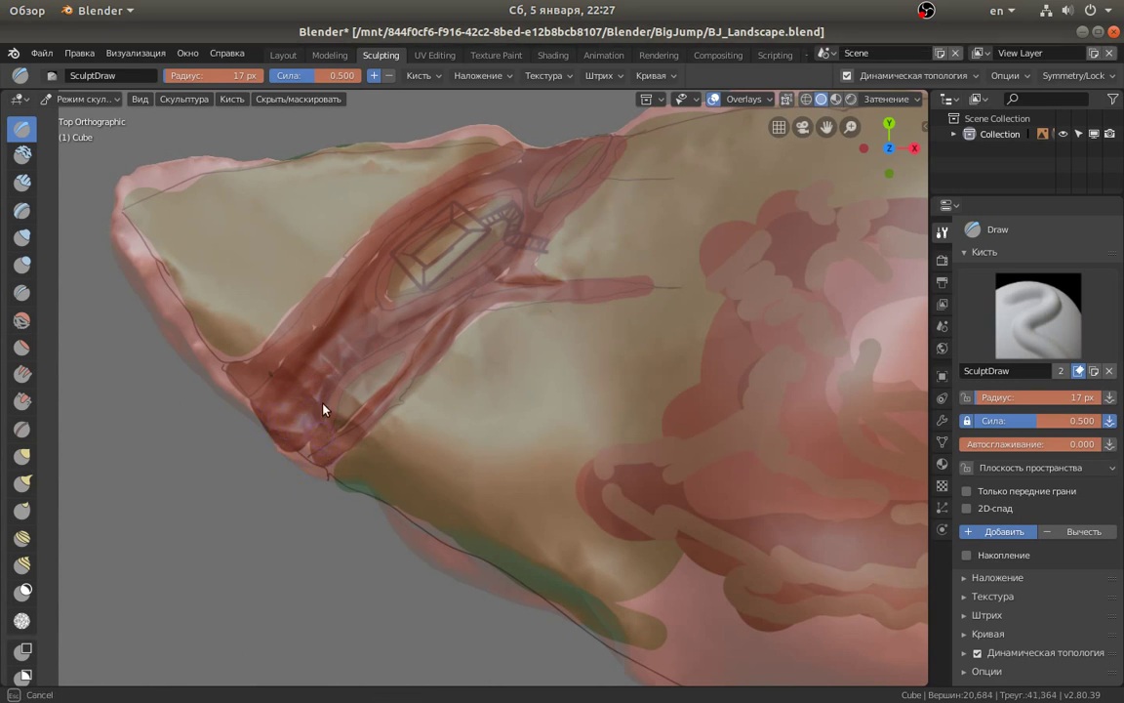
pyautogui.moveTo(353, 365)
pyautogui.mouseDown()
pyautogui.moveTo(339, 395)
pyautogui.moveTo(412, 334)
pyautogui.moveTo(356, 338)
pyautogui.mouseUp()
pyautogui.moveTo(444, 305); pyautogui.dragTo(475, 284)
pyautogui.moveTo(438, 338); pyautogui.dragTo(393, 391)
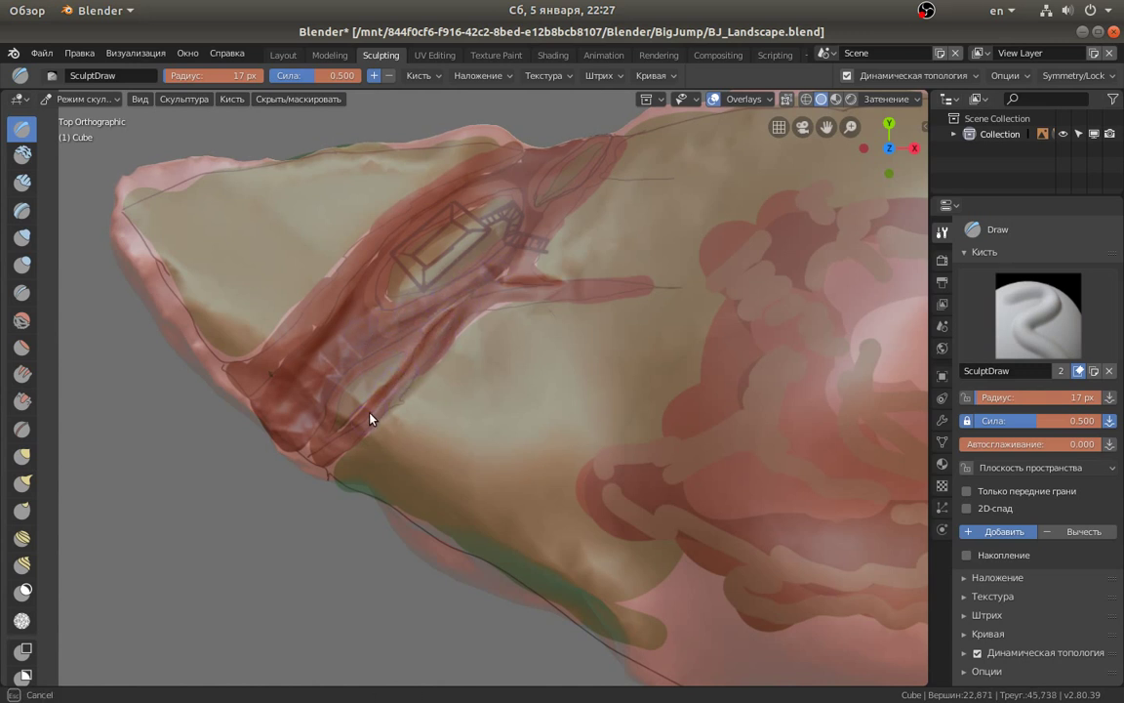
pyautogui.moveTo(329, 462); pyautogui.dragTo(438, 353)
pyautogui.moveTo(487, 303)
pyautogui.mouseDown()
pyautogui.moveTo(472, 306)
pyautogui.moveTo(625, 284)
pyautogui.moveTo(492, 294)
pyautogui.moveTo(501, 299)
pyautogui.moveTo(524, 234)
pyautogui.mouseUp()
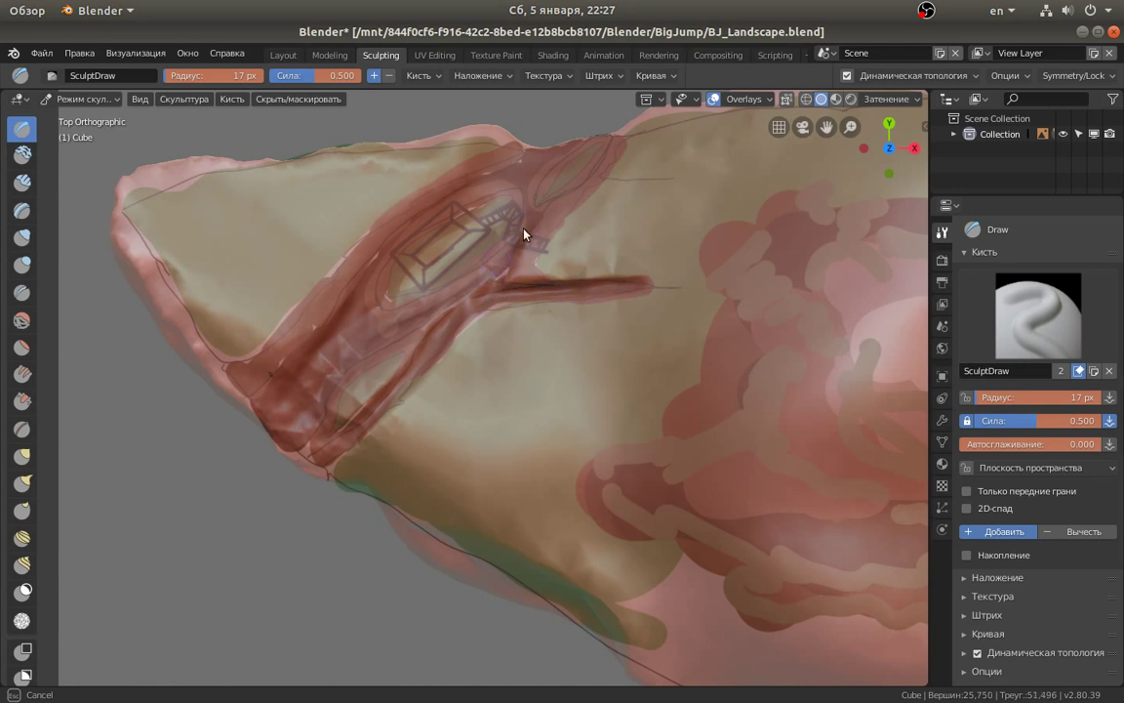
# Reshape the ridge toward the drawn house, then sculpt the lower-left edge at 40 px.
pyautogui.moveTo(539, 177)
pyautogui.mouseDown()
pyautogui.moveTo(542, 213)
pyautogui.moveTo(579, 196)
pyautogui.moveTo(535, 208)
pyautogui.moveTo(494, 179)
pyautogui.moveTo(396, 245)
pyautogui.mouseUp()
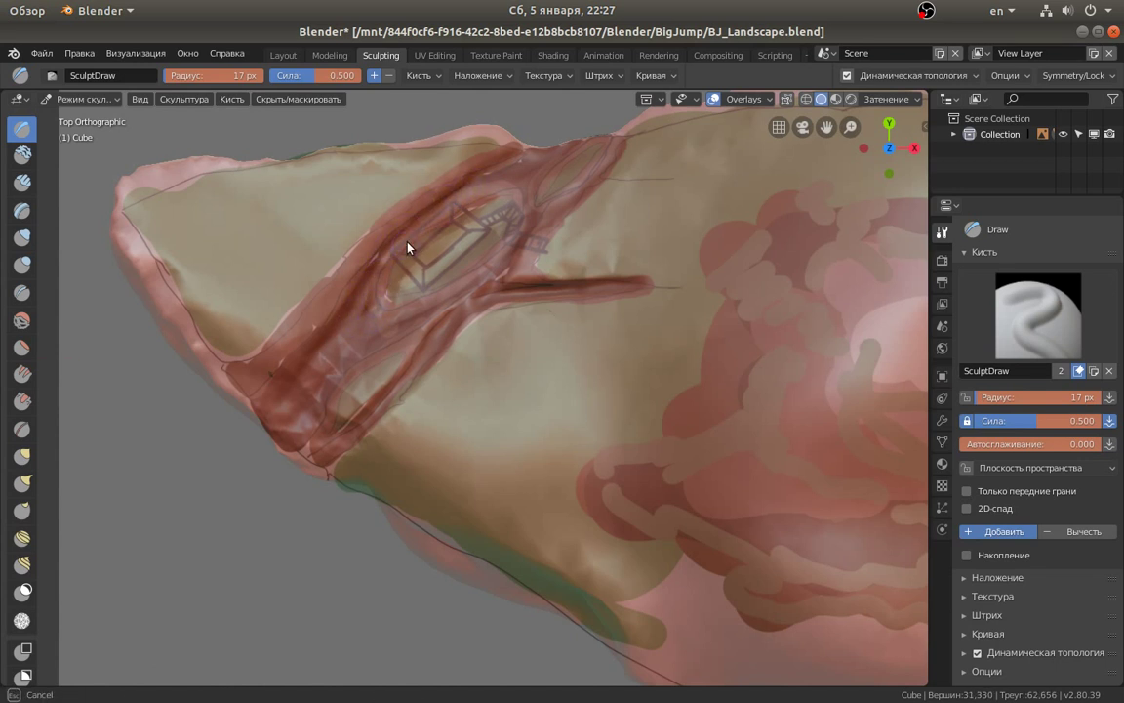
pyautogui.moveTo(276, 377)
pyautogui.mouseDown()
pyautogui.moveTo(326, 307)
pyautogui.moveTo(313, 317)
pyautogui.moveTo(424, 209)
pyautogui.moveTo(527, 163)
pyautogui.mouseUp()
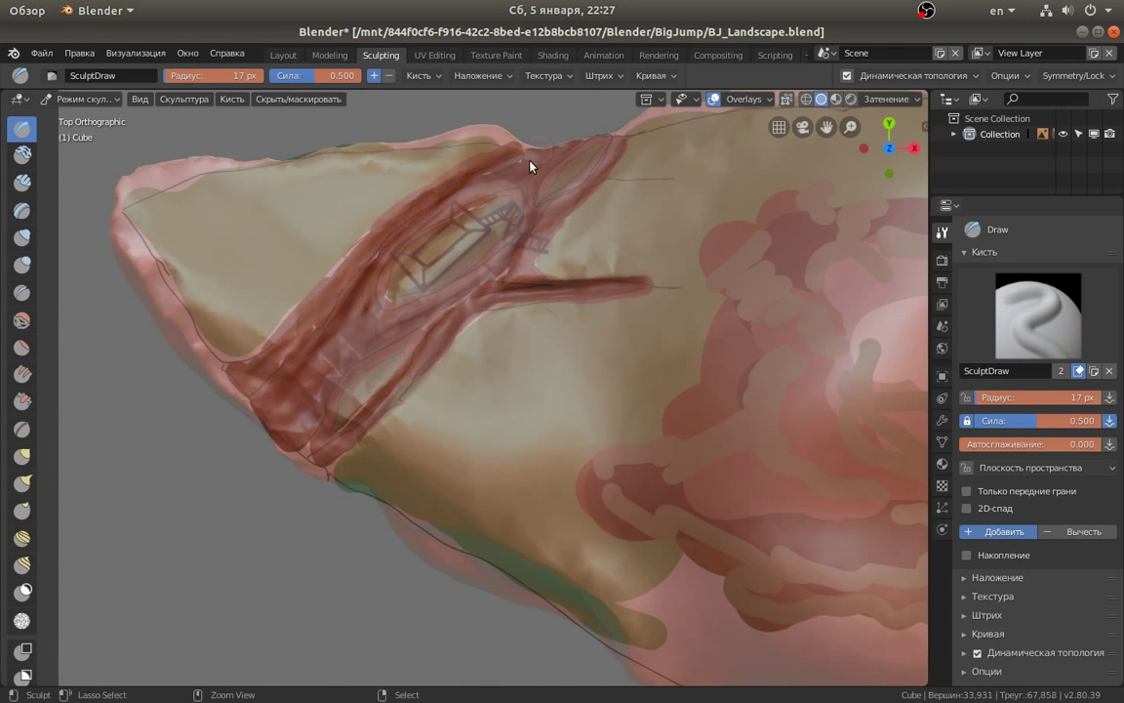
pyautogui.press('f')
pyautogui.click(225, 332)
pyautogui.moveTo(226, 332)
pyautogui.mouseDown()
pyautogui.moveTo(270, 296)
pyautogui.moveTo(369, 162)
pyautogui.moveTo(177, 168)
pyautogui.mouseUp()
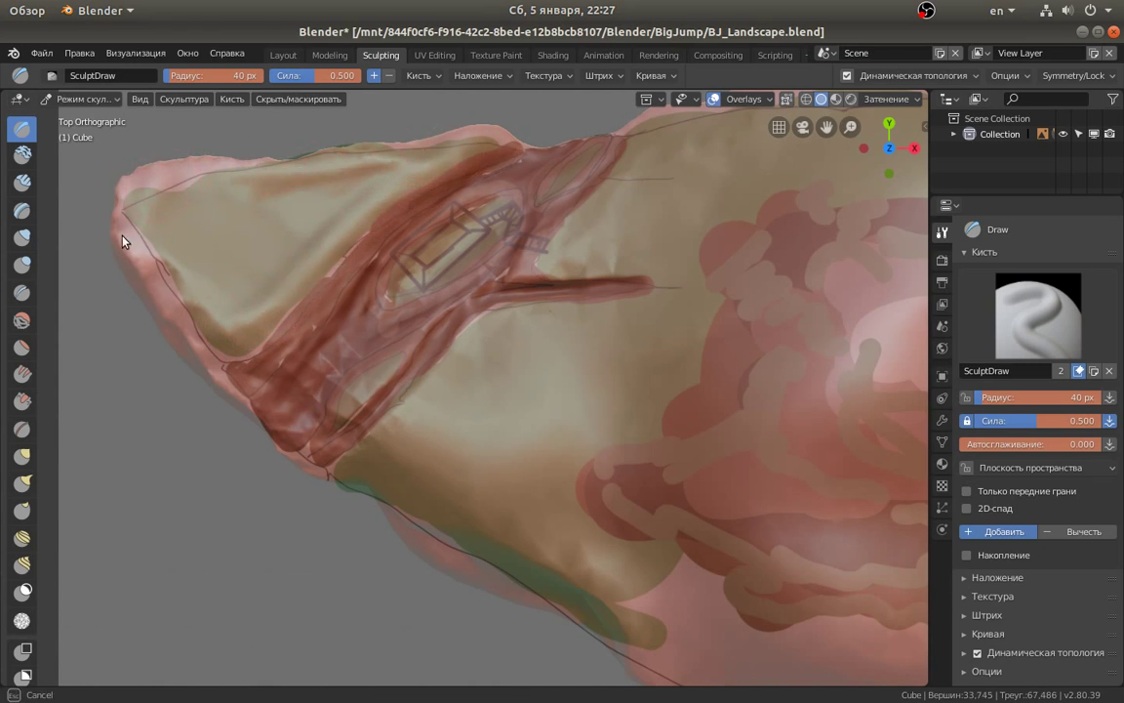
# Sculpt the island's left tip and refine the surface along its upper edge.
pyautogui.moveTo(153, 284)
pyautogui.mouseDown()
pyautogui.moveTo(220, 356)
pyautogui.moveTo(112, 204)
pyautogui.moveTo(130, 176)
pyautogui.moveTo(188, 242)
pyautogui.moveTo(265, 180)
pyautogui.moveTo(291, 184)
pyautogui.moveTo(304, 201)
pyautogui.moveTo(394, 153)
pyautogui.moveTo(395, 166)
pyautogui.mouseUp()
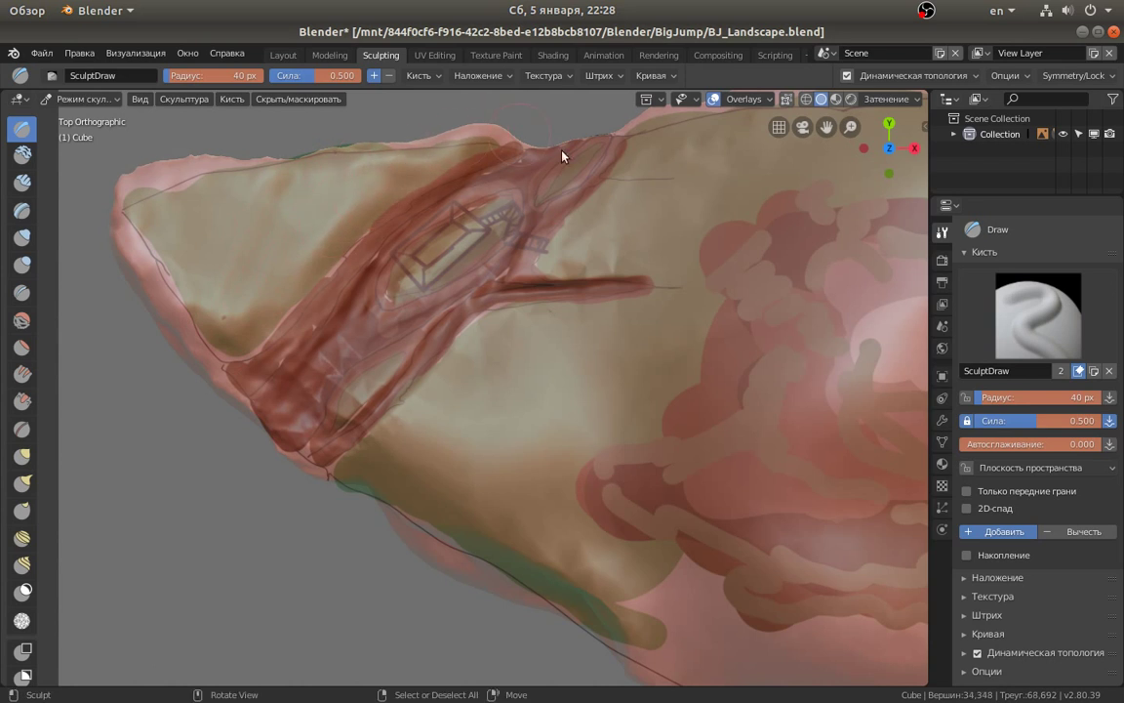
pyautogui.moveTo(562, 153)
pyautogui.keyDown('shift'); pyautogui.mouseDown(button='middle')
pyautogui.moveTo(484, 225)
pyautogui.moveTo(327, 311)
pyautogui.mouseUp(button='middle'); pyautogui.keyUp('shift')
pyautogui.moveTo(330, 302); pyautogui.dragTo(397, 252)
pyautogui.moveTo(400, 193)
pyautogui.mouseDown()
pyautogui.moveTo(474, 166)
pyautogui.moveTo(559, 167)
pyautogui.moveTo(482, 179)
pyautogui.mouseUp()
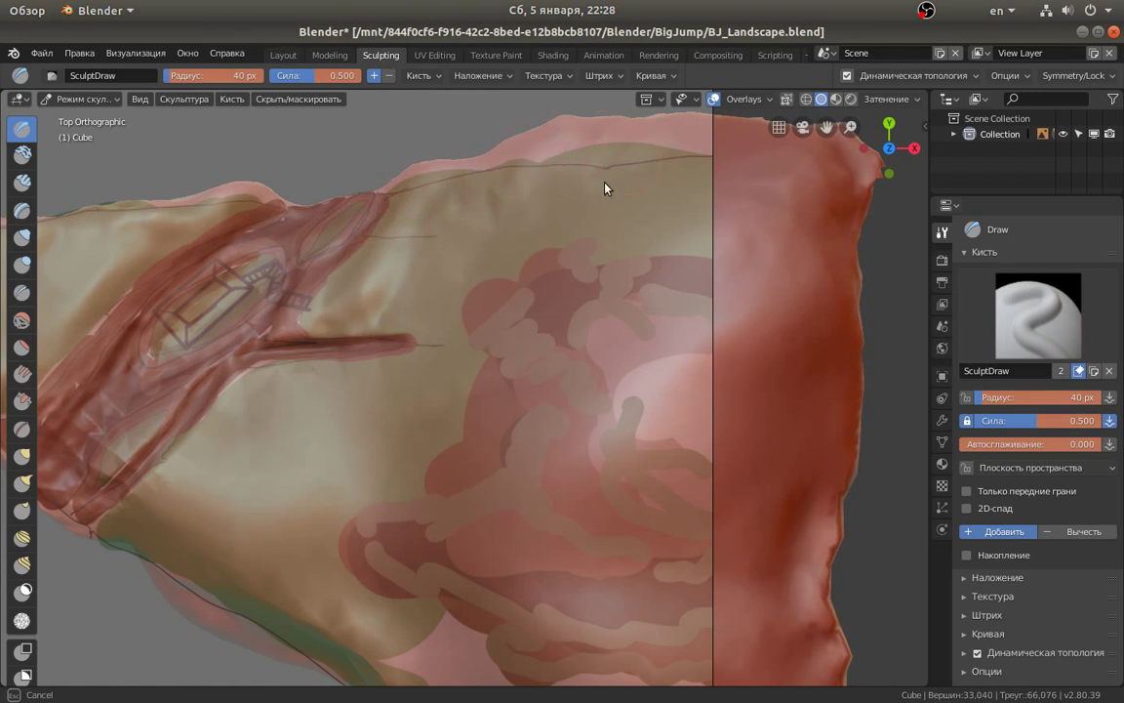
pyautogui.moveTo(703, 164)
pyautogui.mouseDown()
pyautogui.moveTo(673, 228)
pyautogui.moveTo(447, 219)
pyautogui.moveTo(417, 313)
pyautogui.moveTo(488, 283)
pyautogui.moveTo(466, 382)
pyautogui.mouseUp()
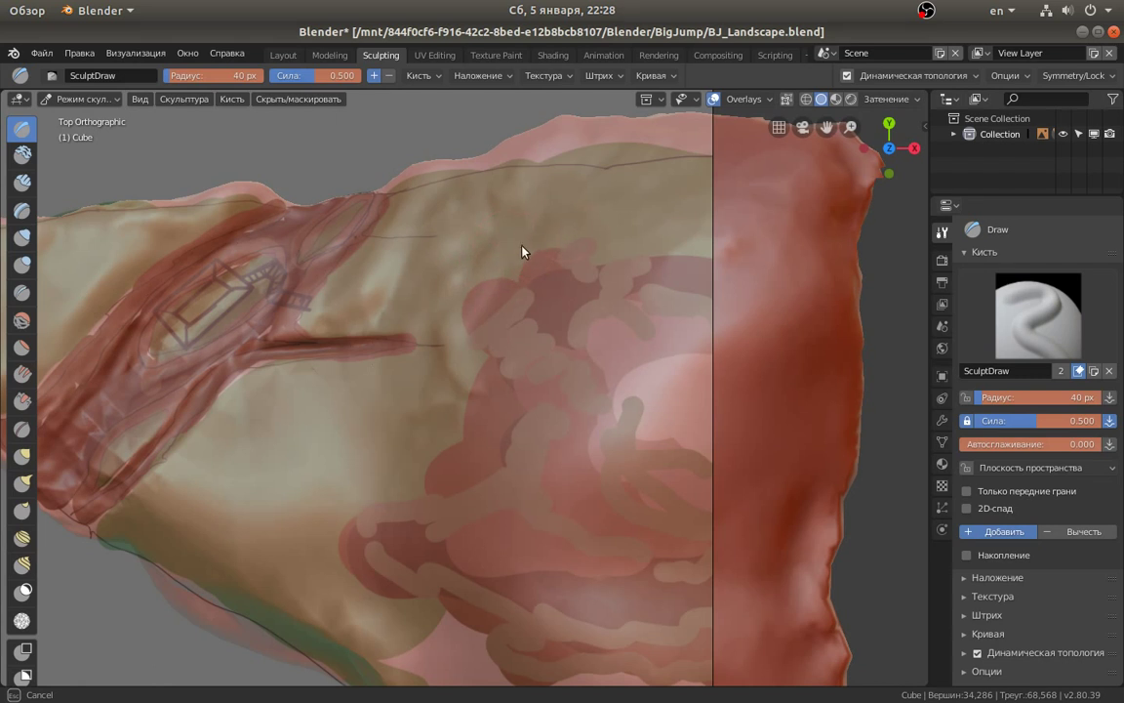
# Sculpt blobs over the pink mound, then zoom out and orbit to a lower view.
pyautogui.moveTo(523, 252); pyautogui.dragTo(693, 261)
pyautogui.keyDown('shift'); pyautogui.moveTo(693, 260); pyautogui.dragTo(612, 211, button='middle'); pyautogui.keyUp('shift')
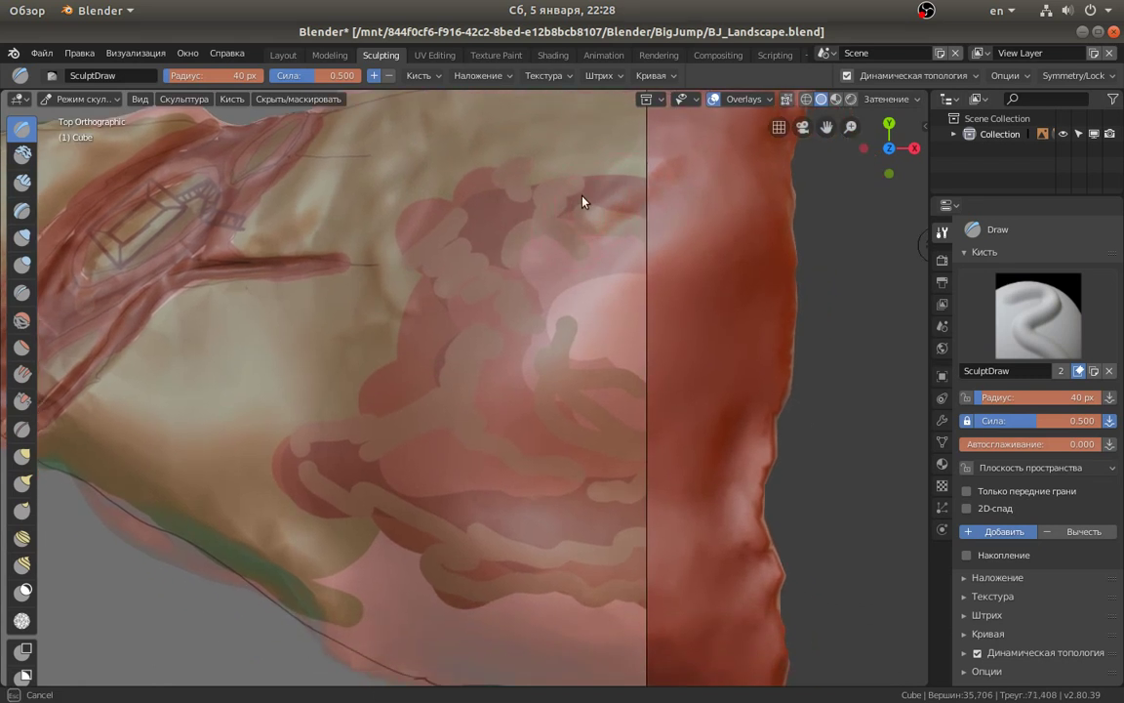
pyautogui.moveTo(532, 219)
pyautogui.mouseDown()
pyautogui.moveTo(552, 195)
pyautogui.moveTo(422, 288)
pyautogui.mouseUp()
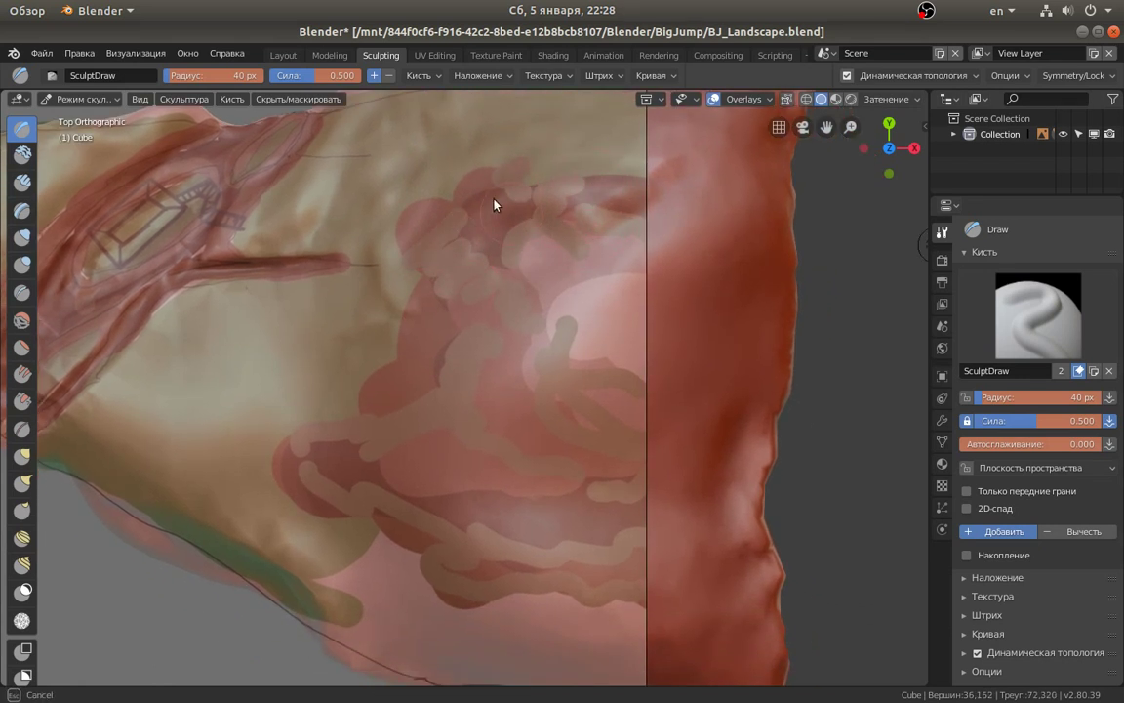
pyautogui.moveTo(476, 199)
pyautogui.mouseDown()
pyautogui.moveTo(422, 306)
pyautogui.moveTo(442, 348)
pyautogui.moveTo(477, 377)
pyautogui.mouseUp()
pyautogui.moveTo(628, 284)
pyautogui.mouseDown()
pyautogui.moveTo(519, 276)
pyautogui.moveTo(620, 278)
pyautogui.moveTo(524, 371)
pyautogui.mouseUp()
pyautogui.moveTo(524, 371)
pyautogui.keyDown('shift'); pyautogui.mouseDown(button='middle')
pyautogui.moveTo(526, 258)
pyautogui.moveTo(527, 281)
pyautogui.moveTo(544, 195)
pyautogui.moveTo(511, 188)
pyautogui.moveTo(579, 153)
pyautogui.mouseUp(button='middle'); pyautogui.keyUp('shift')
pyautogui.scroll(5, 595, 115)
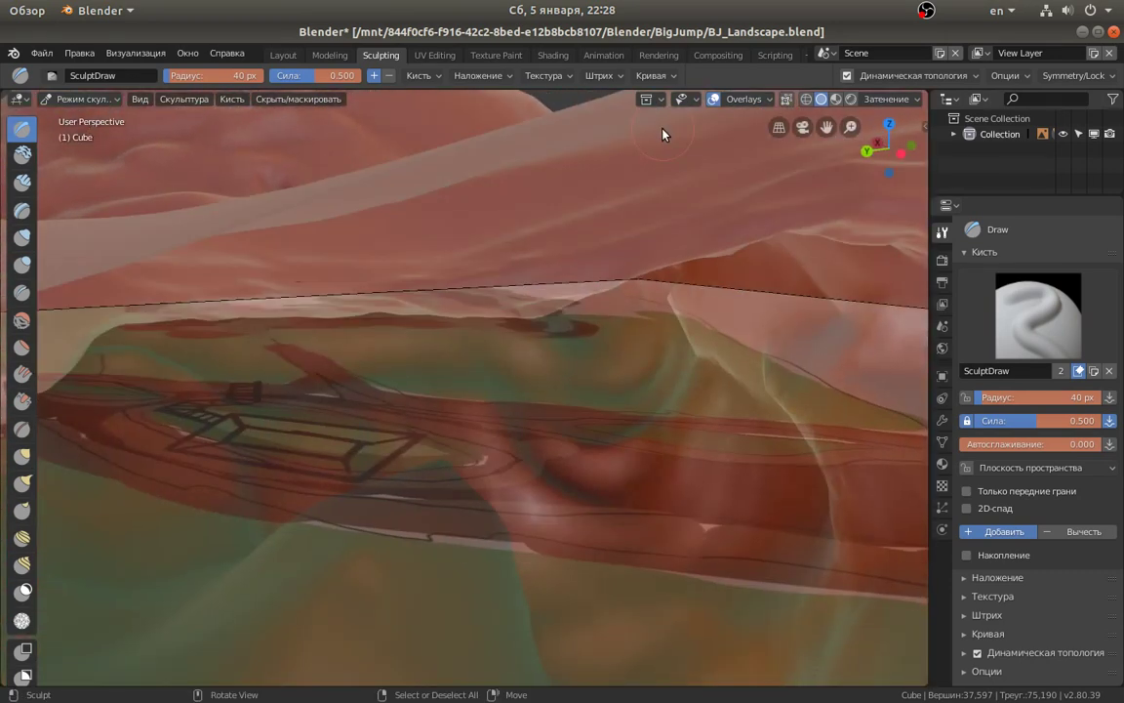
pyautogui.scroll(-5, 489, 184)
pyautogui.scroll(-3, 483, 107)
pyautogui.moveTo(477, 7)
pyautogui.mouseDown(button='middle')
pyautogui.moveTo(492, 251)
pyautogui.moveTo(492, 158)
pyautogui.moveTo(469, 212)
pyautogui.moveTo(385, 254)
pyautogui.moveTo(395, 206)
pyautogui.moveTo(602, 195)
pyautogui.moveTo(670, 241)
pyautogui.moveTo(575, 291)
pyautogui.mouseUp(button='middle')
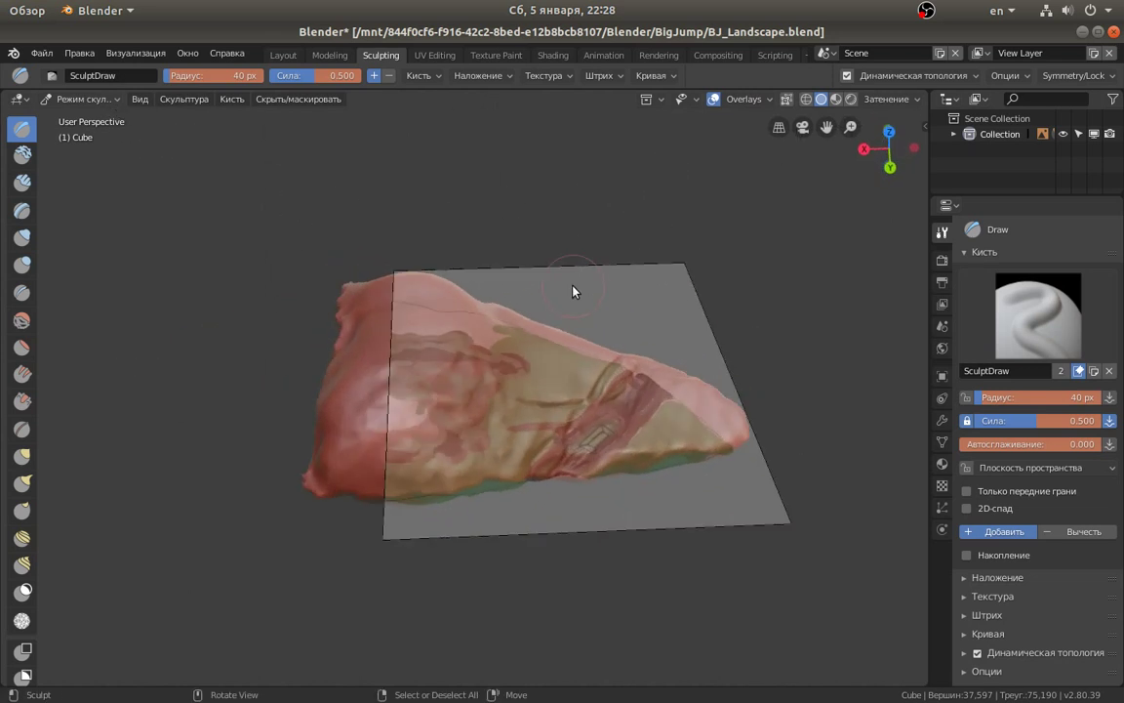
# In Top view (numpad 7), zoom in and raise the surface of the pink mound.
pyautogui.press('KP_7')
pyautogui.scroll(2, 564, 291)
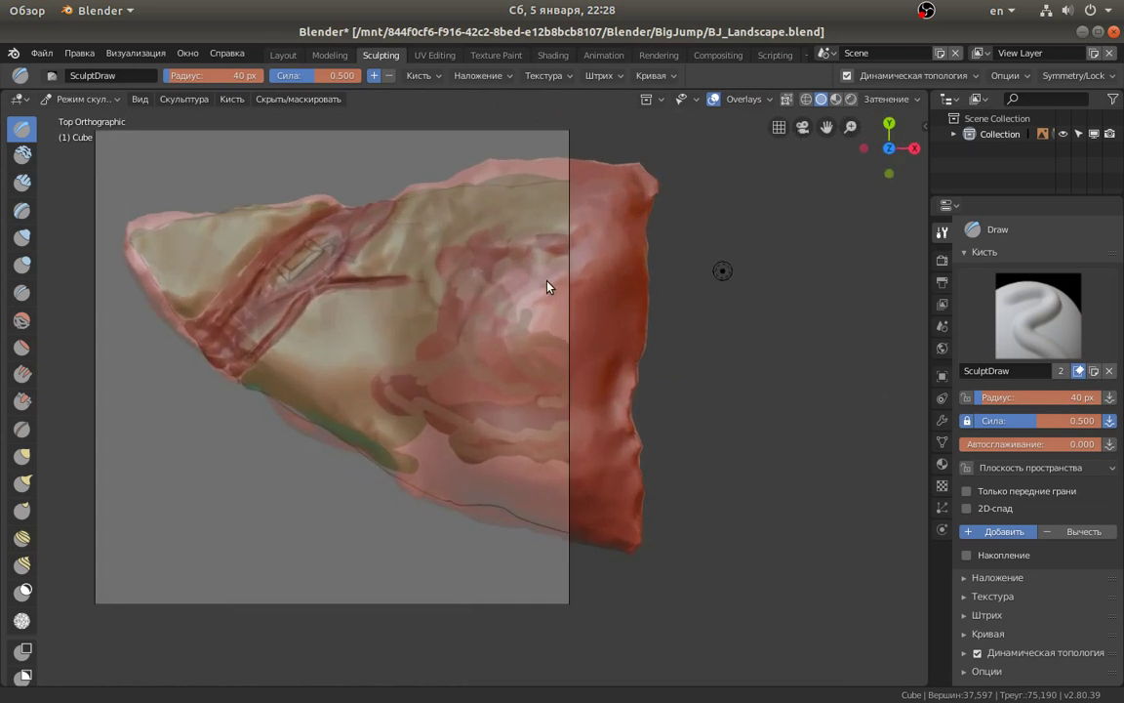
pyautogui.scroll(2, 546, 283)
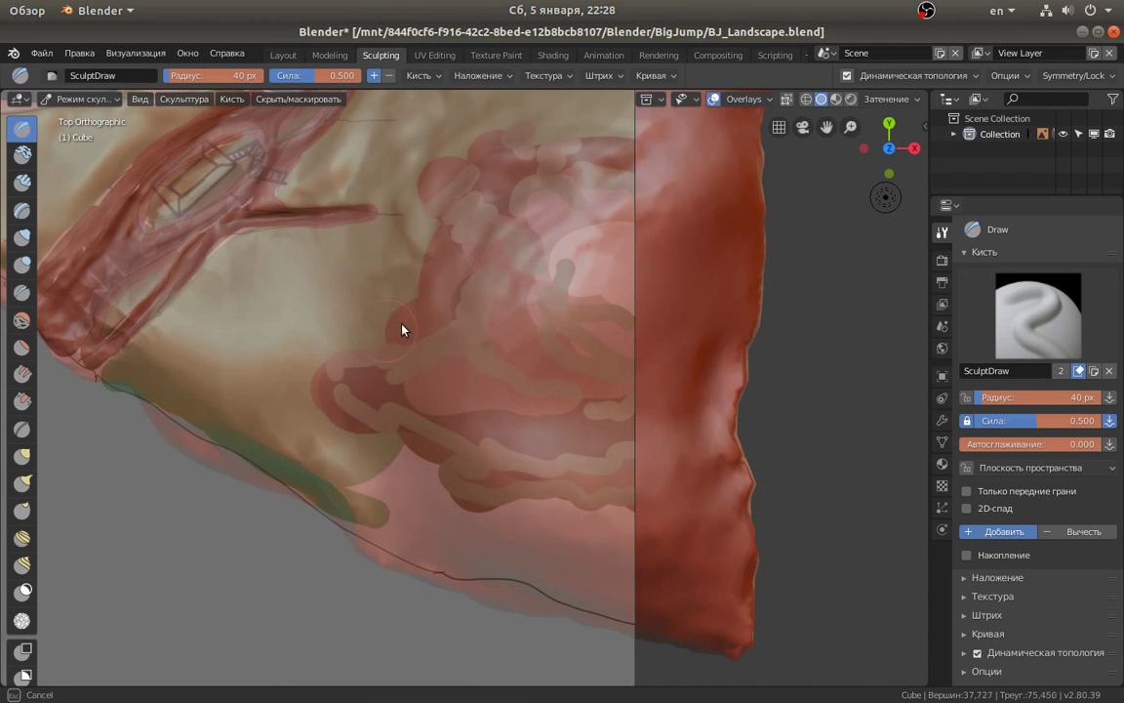
pyautogui.moveTo(437, 334)
pyautogui.mouseDown()
pyautogui.moveTo(549, 386)
pyautogui.moveTo(527, 426)
pyautogui.mouseUp()
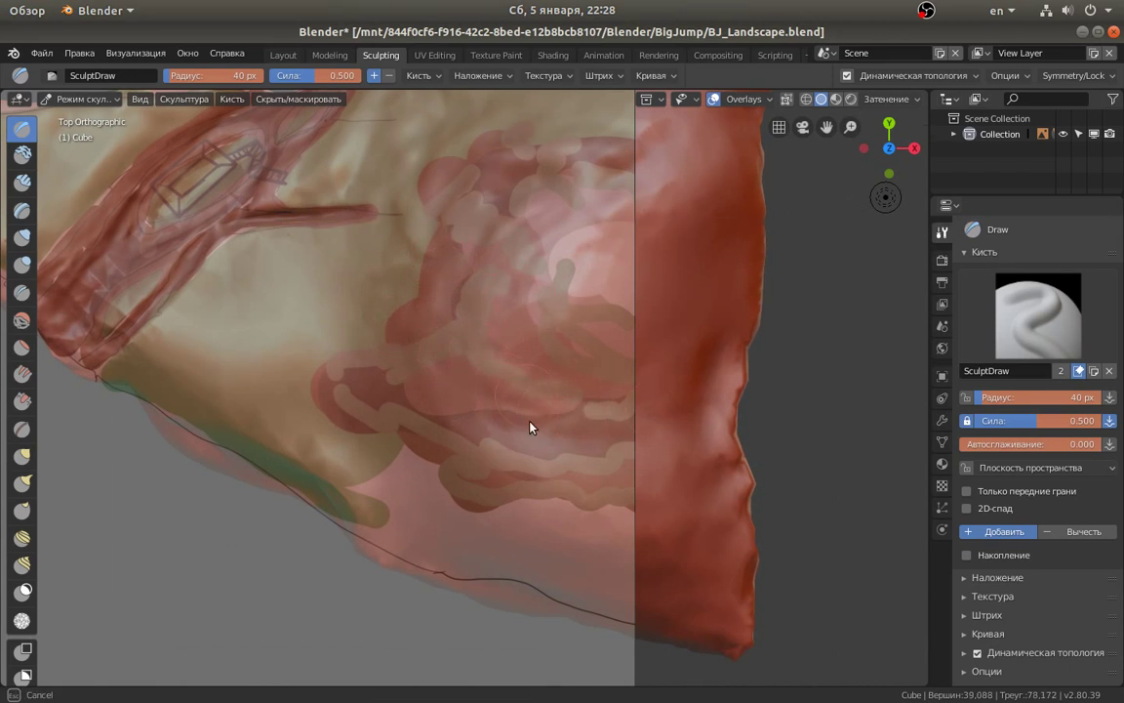
pyautogui.moveTo(515, 346)
pyautogui.mouseDown()
pyautogui.moveTo(531, 251)
pyautogui.moveTo(519, 276)
pyautogui.moveTo(615, 351)
pyautogui.moveTo(697, 356)
pyautogui.moveTo(747, 384)
pyautogui.moveTo(637, 377)
pyautogui.moveTo(618, 399)
pyautogui.moveTo(668, 418)
pyautogui.moveTo(588, 312)
pyautogui.moveTo(743, 304)
pyautogui.moveTo(708, 254)
pyautogui.moveTo(662, 249)
pyautogui.moveTo(610, 311)
pyautogui.moveTo(567, 246)
pyautogui.moveTo(735, 269)
pyautogui.moveTo(624, 304)
pyautogui.mouseUp()
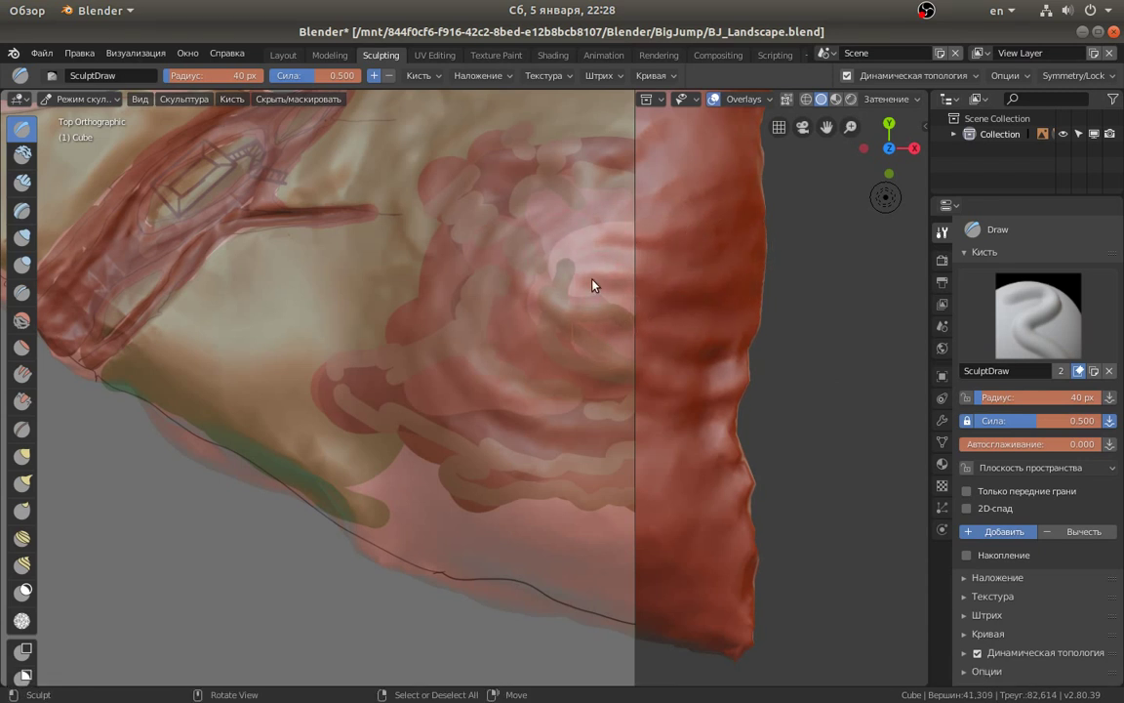
# Add detail along the island's right and lower edges and left of the mound.
pyautogui.moveTo(640, 243)
pyautogui.mouseDown()
pyautogui.moveTo(709, 401)
pyautogui.moveTo(713, 311)
pyautogui.moveTo(773, 383)
pyautogui.moveTo(633, 452)
pyautogui.mouseUp()
pyautogui.moveTo(757, 667)
pyautogui.mouseDown()
pyautogui.moveTo(711, 442)
pyautogui.moveTo(735, 472)
pyautogui.moveTo(736, 583)
pyautogui.moveTo(562, 428)
pyautogui.moveTo(411, 379)
pyautogui.moveTo(417, 422)
pyautogui.moveTo(383, 384)
pyautogui.moveTo(377, 372)
pyautogui.moveTo(444, 238)
pyautogui.moveTo(492, 418)
pyautogui.moveTo(563, 472)
pyautogui.moveTo(553, 429)
pyautogui.moveTo(590, 414)
pyautogui.moveTo(650, 497)
pyautogui.mouseUp()
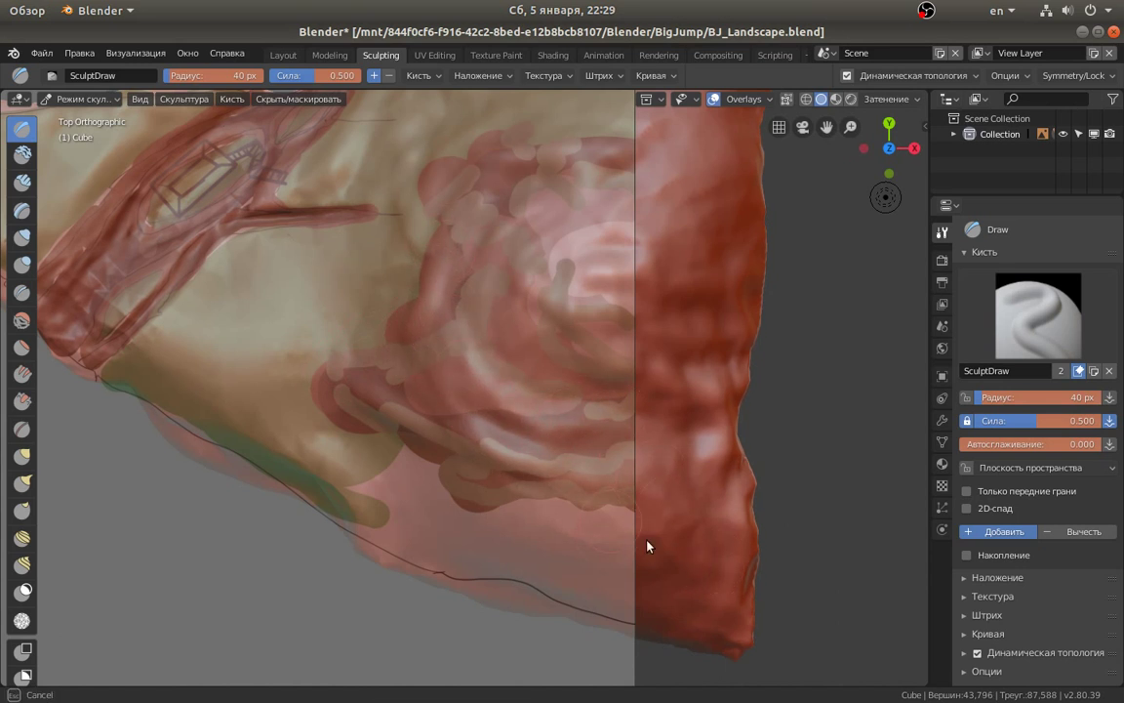
pyautogui.moveTo(647, 546)
pyautogui.mouseDown()
pyautogui.moveTo(535, 472)
pyautogui.moveTo(434, 452)
pyautogui.moveTo(374, 519)
pyautogui.moveTo(196, 394)
pyautogui.moveTo(183, 319)
pyautogui.moveTo(216, 290)
pyautogui.mouseUp()
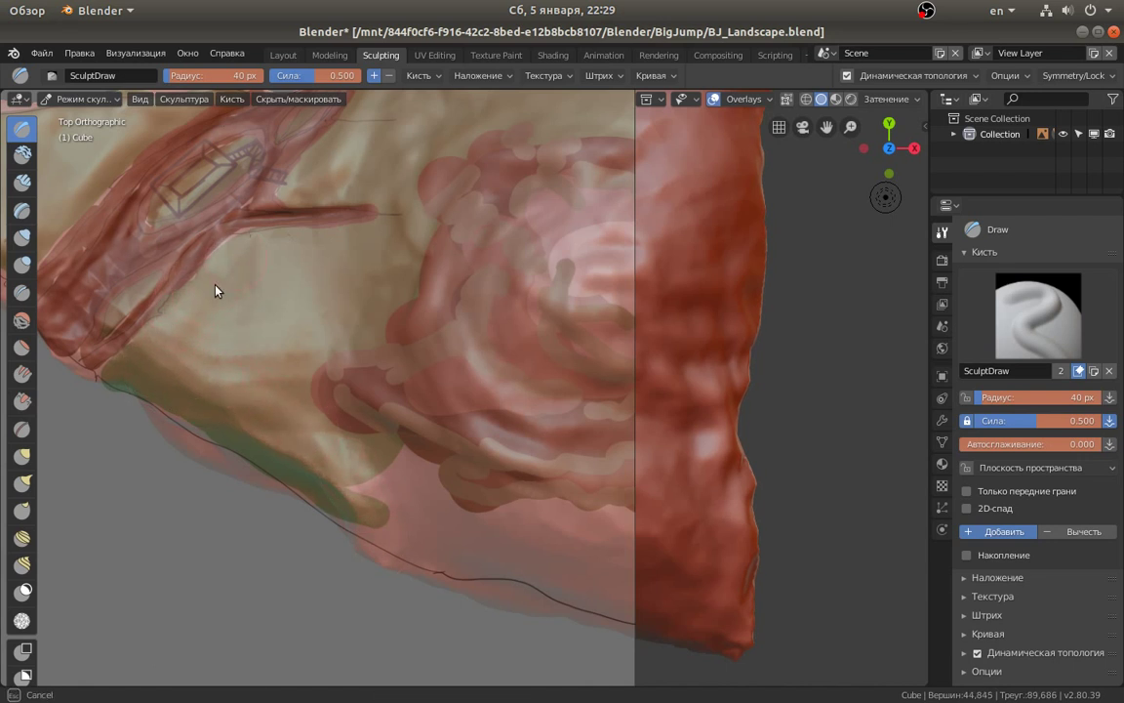
pyautogui.moveTo(343, 241)
pyautogui.mouseDown()
pyautogui.moveTo(409, 238)
pyautogui.moveTo(326, 289)
pyautogui.moveTo(233, 321)
pyautogui.moveTo(252, 357)
pyautogui.moveTo(369, 286)
pyautogui.moveTo(364, 342)
pyautogui.moveTo(382, 431)
pyautogui.moveTo(579, 528)
pyautogui.mouseUp()
pyautogui.moveTo(453, 532)
pyautogui.mouseDown()
pyautogui.moveTo(645, 602)
pyautogui.moveTo(605, 575)
pyautogui.moveTo(645, 568)
pyautogui.moveTo(469, 421)
pyautogui.mouseUp()
pyautogui.moveTo(469, 422)
pyautogui.mouseDown(button='middle')
pyautogui.moveTo(560, 246)
pyautogui.moveTo(642, 333)
pyautogui.mouseUp(button='middle')
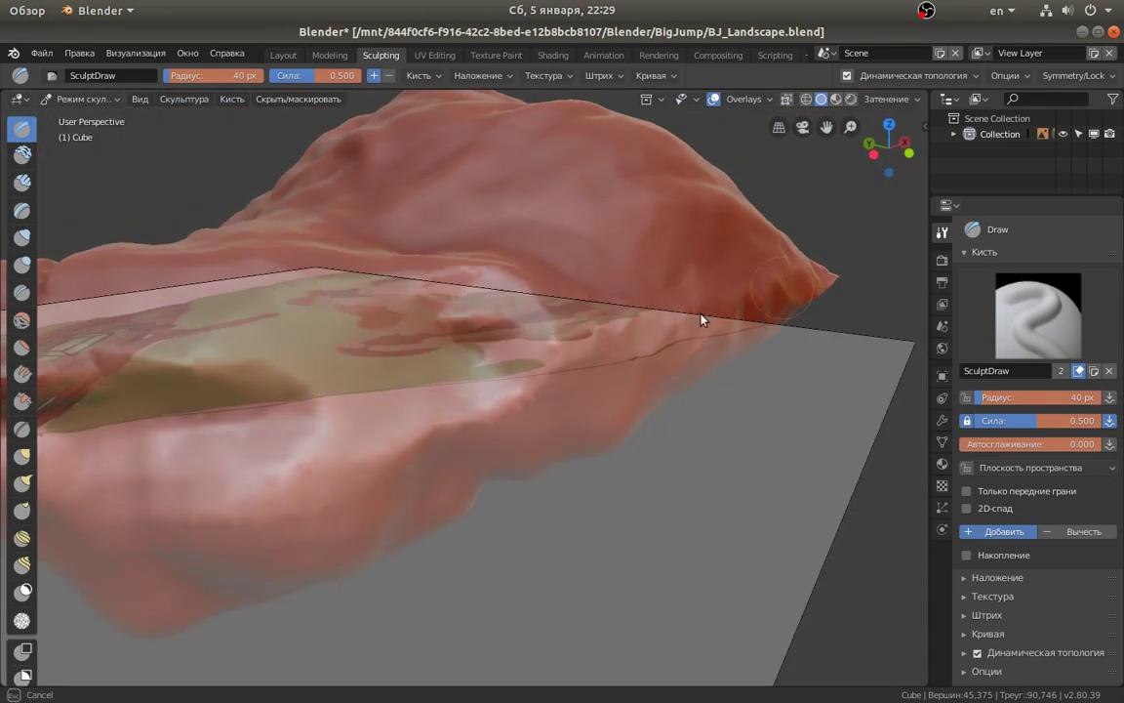
# Sculpt small bumps into the terrain surface while orbiting to check its shape.
pyautogui.moveTo(515, 388); pyautogui.dragTo(404, 446)
pyautogui.moveTo(404, 446)
pyautogui.mouseDown(button='middle')
pyautogui.moveTo(392, 441)
pyautogui.moveTo(448, 321)
pyautogui.moveTo(340, 404)
pyautogui.mouseUp(button='middle')
pyautogui.moveTo(397, 383); pyautogui.dragTo(544, 326)
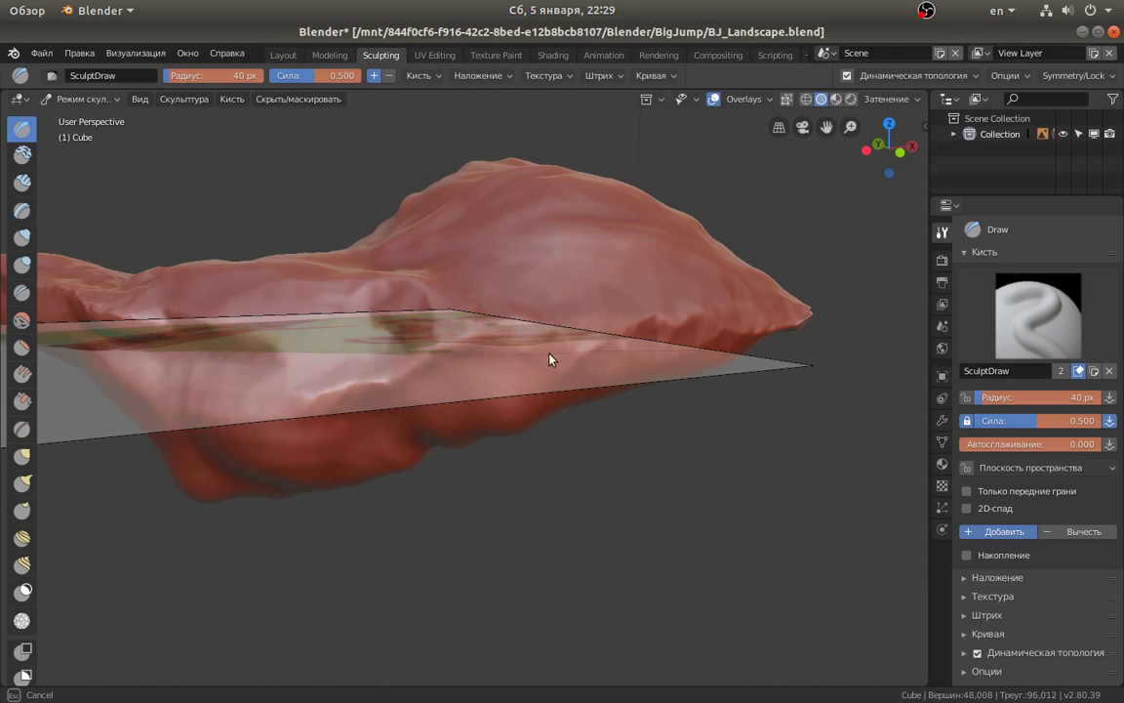
pyautogui.moveTo(553, 357)
pyautogui.mouseDown(button='middle')
pyautogui.moveTo(621, 326)
pyautogui.moveTo(371, 414)
pyautogui.moveTo(466, 302)
pyautogui.mouseUp(button='middle')
pyautogui.moveTo(467, 302)
pyautogui.mouseDown()
pyautogui.moveTo(576, 280)
pyautogui.moveTo(630, 252)
pyautogui.mouseUp()
pyautogui.moveTo(630, 252)
pyautogui.mouseDown(button='middle')
pyautogui.moveTo(409, 264)
pyautogui.moveTo(562, 284)
pyautogui.mouseUp(button='middle')
pyautogui.moveTo(562, 284)
pyautogui.mouseDown()
pyautogui.moveTo(476, 333)
pyautogui.moveTo(567, 303)
pyautogui.moveTo(528, 323)
pyautogui.moveTo(572, 295)
pyautogui.mouseUp()
# Add rocky detail to the surface from higher and side-on views.
pyautogui.moveTo(572, 296)
pyautogui.mouseDown(button='middle')
pyautogui.moveTo(550, 276)
pyautogui.moveTo(371, 233)
pyautogui.mouseUp(button='middle')
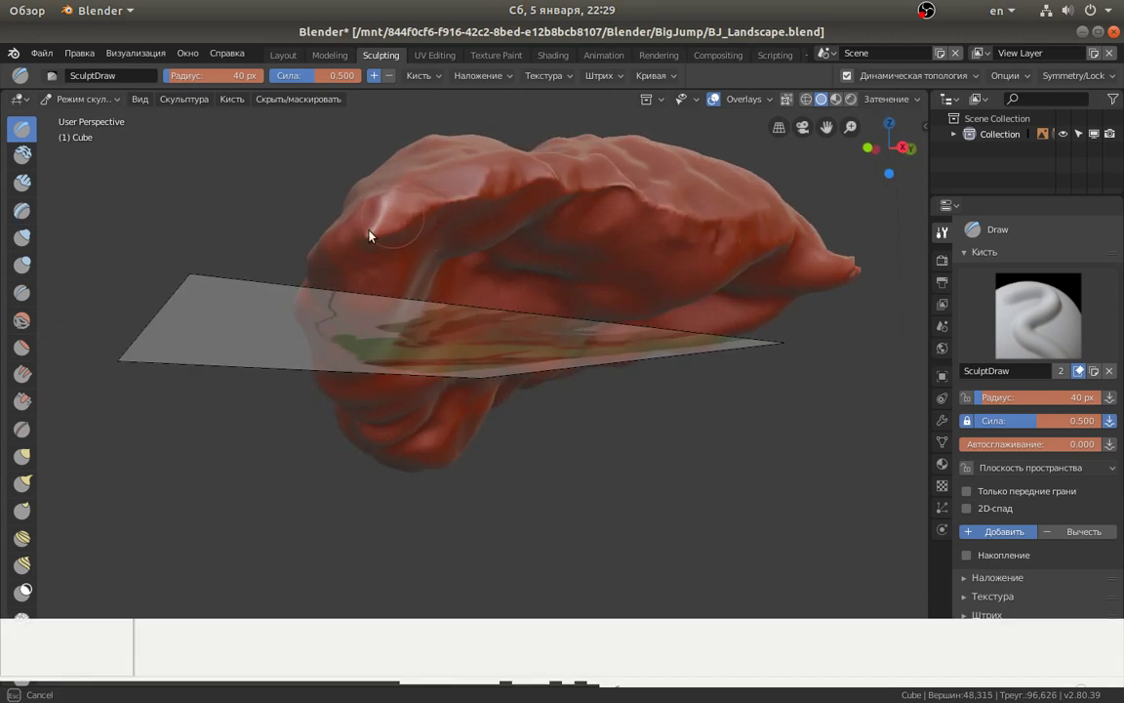
pyautogui.moveTo(475, 195); pyautogui.dragTo(545, 201)
pyautogui.moveTo(545, 201); pyautogui.dragTo(268, 296, button='middle')
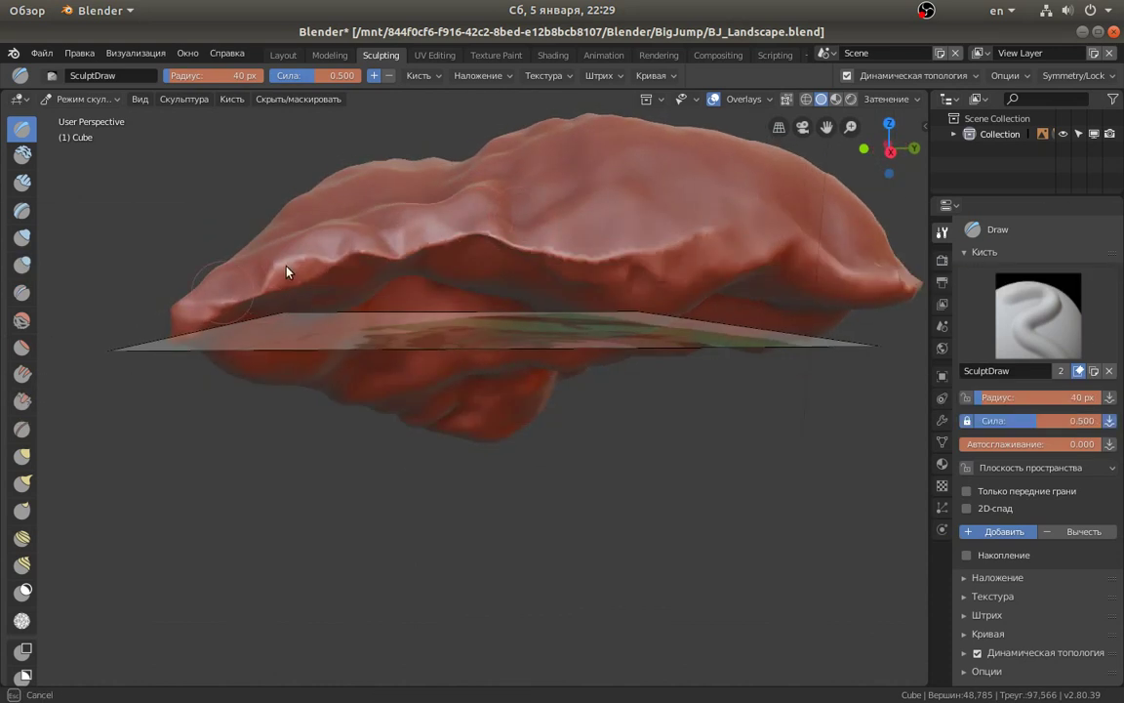
pyautogui.moveTo(356, 270); pyautogui.dragTo(263, 238, button='middle')
pyautogui.moveTo(291, 231)
pyautogui.mouseDown()
pyautogui.moveTo(418, 189)
pyautogui.moveTo(564, 183)
pyautogui.moveTo(510, 159)
pyautogui.moveTo(527, 176)
pyautogui.moveTo(233, 210)
pyautogui.moveTo(185, 287)
pyautogui.mouseUp()
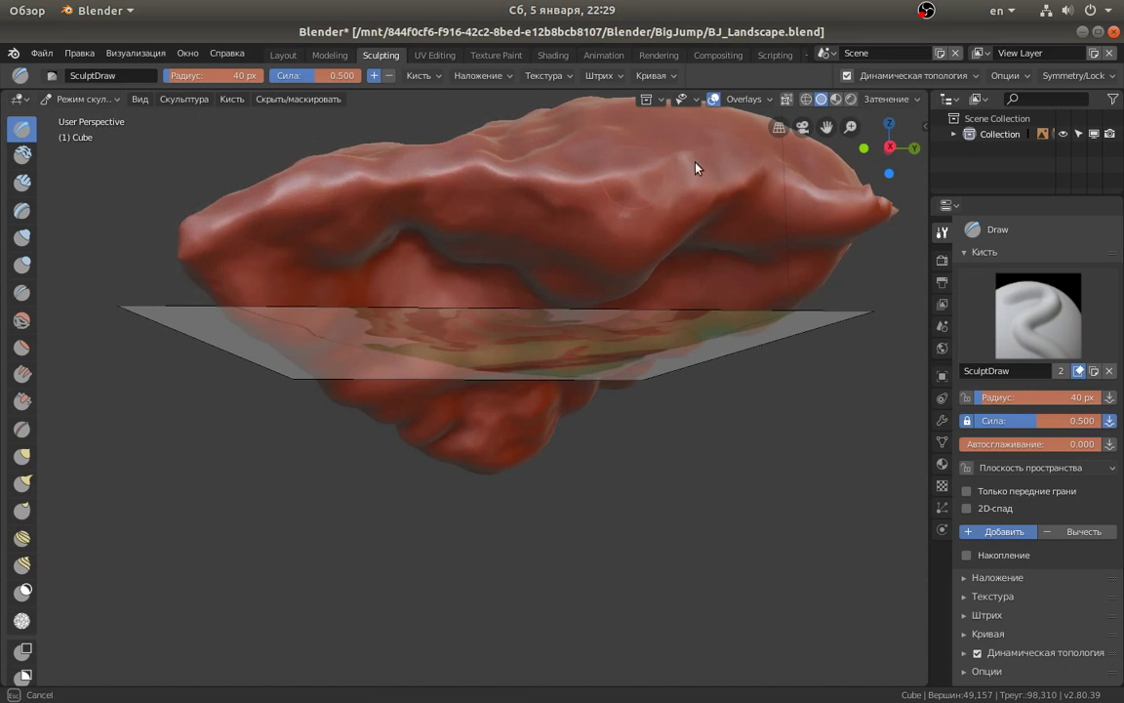
# Raise the upper ridge and add sculpted bumps near the upper left of the top.
pyautogui.moveTo(734, 189); pyautogui.dragTo(665, 206, button='middle')
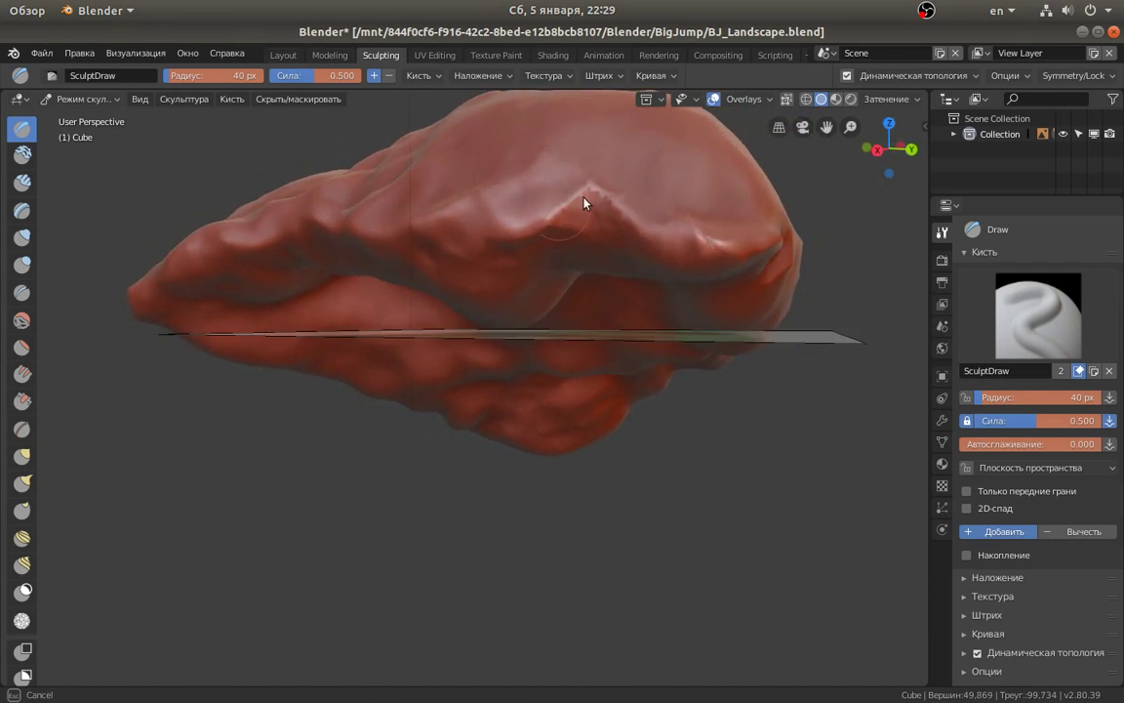
pyautogui.moveTo(587, 201)
pyautogui.mouseDown()
pyautogui.moveTo(584, 223)
pyautogui.moveTo(695, 228)
pyautogui.moveTo(602, 176)
pyautogui.moveTo(472, 201)
pyautogui.moveTo(534, 243)
pyautogui.moveTo(522, 244)
pyautogui.mouseUp()
pyautogui.moveTo(522, 244)
pyautogui.mouseDown(button='middle')
pyautogui.moveTo(602, 189)
pyautogui.moveTo(421, 216)
pyautogui.mouseUp(button='middle')
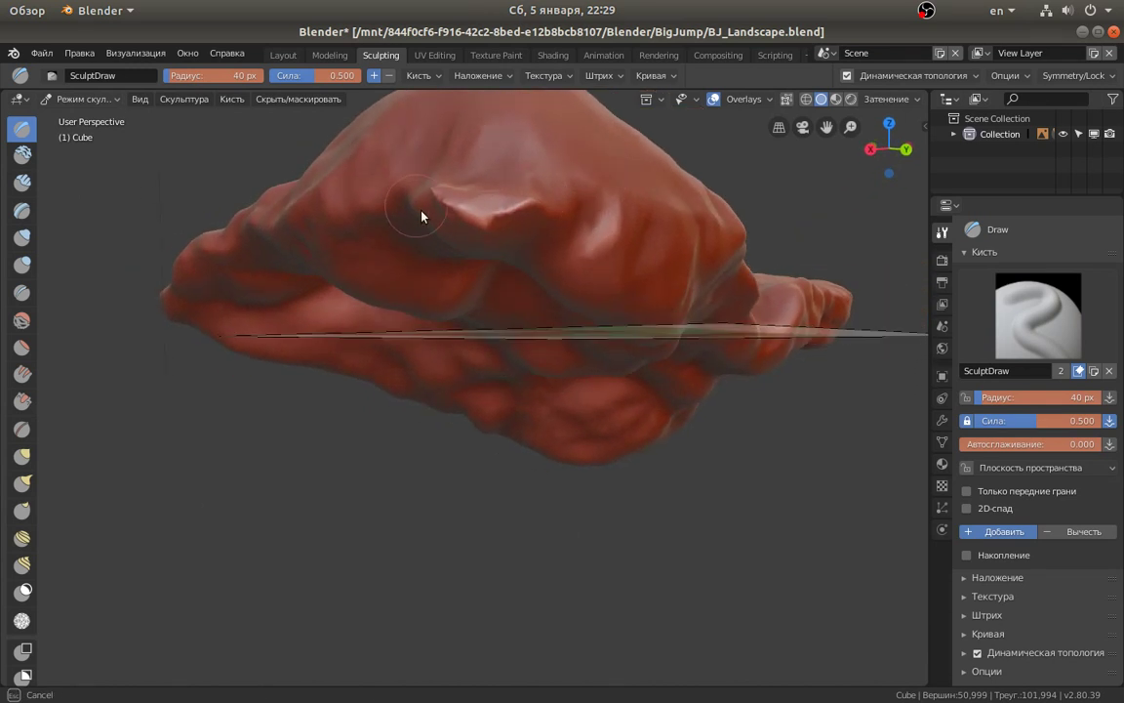
pyautogui.moveTo(482, 216)
pyautogui.mouseDown()
pyautogui.moveTo(517, 211)
pyautogui.moveTo(517, 224)
pyautogui.moveTo(514, 183)
pyautogui.moveTo(501, 194)
pyautogui.moveTo(501, 231)
pyautogui.moveTo(607, 196)
pyautogui.moveTo(562, 215)
pyautogui.moveTo(639, 250)
pyautogui.moveTo(711, 238)
pyautogui.moveTo(607, 259)
pyautogui.mouseUp()
pyautogui.moveTo(607, 259); pyautogui.dragTo(304, 203, button='middle')
pyautogui.moveTo(246, 138)
pyautogui.mouseDown()
pyautogui.moveTo(219, 133)
pyautogui.moveTo(225, 172)
pyautogui.moveTo(289, 159)
pyautogui.mouseUp()
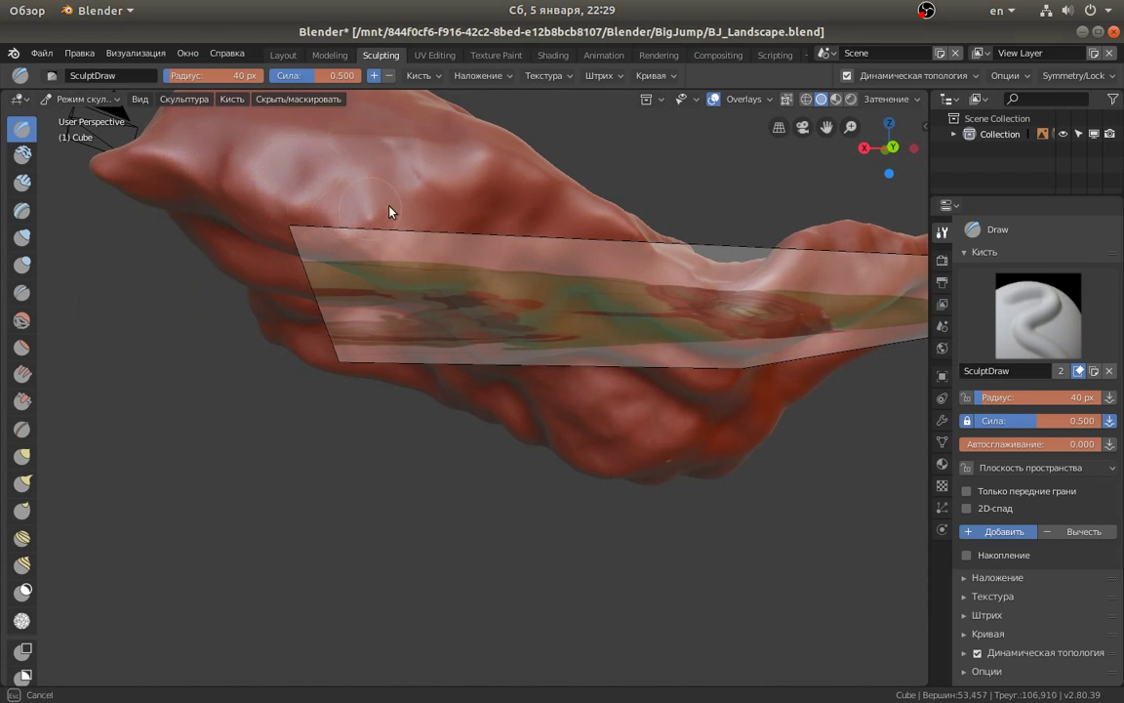
pyautogui.moveTo(450, 261); pyautogui.dragTo(494, 204)
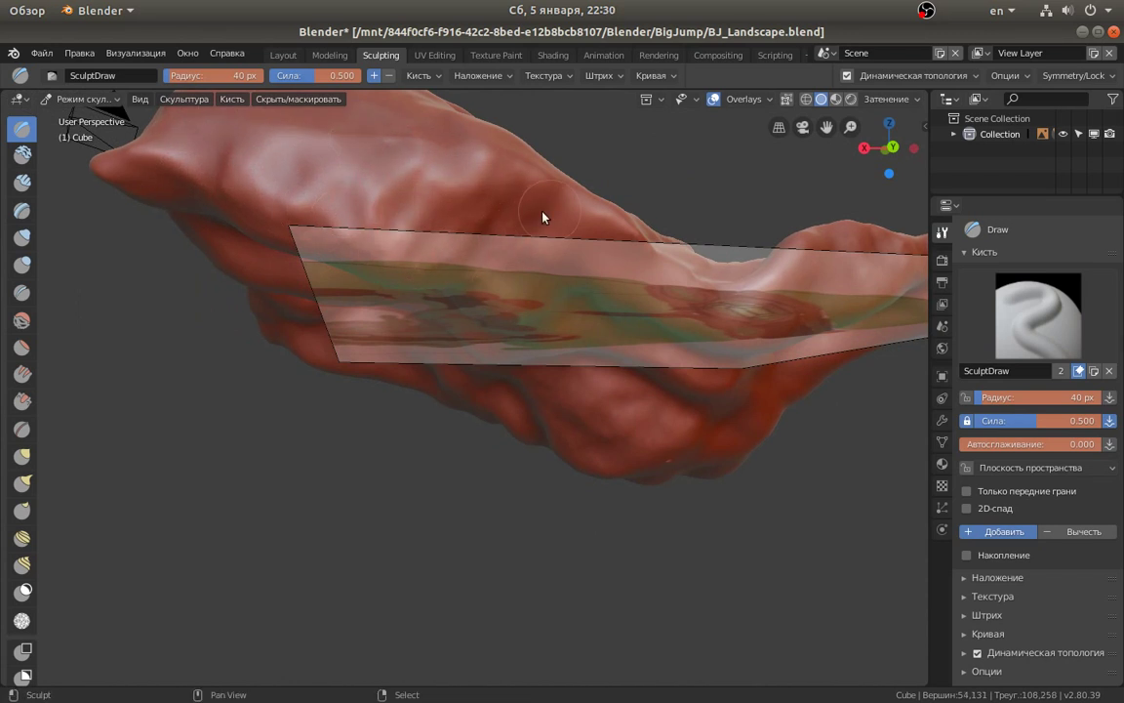
# Add final terrain detail and save BJ_Landscape.blend with Ctrl+S.
pyautogui.moveTo(494, 204); pyautogui.dragTo(434, 281, button='middle')
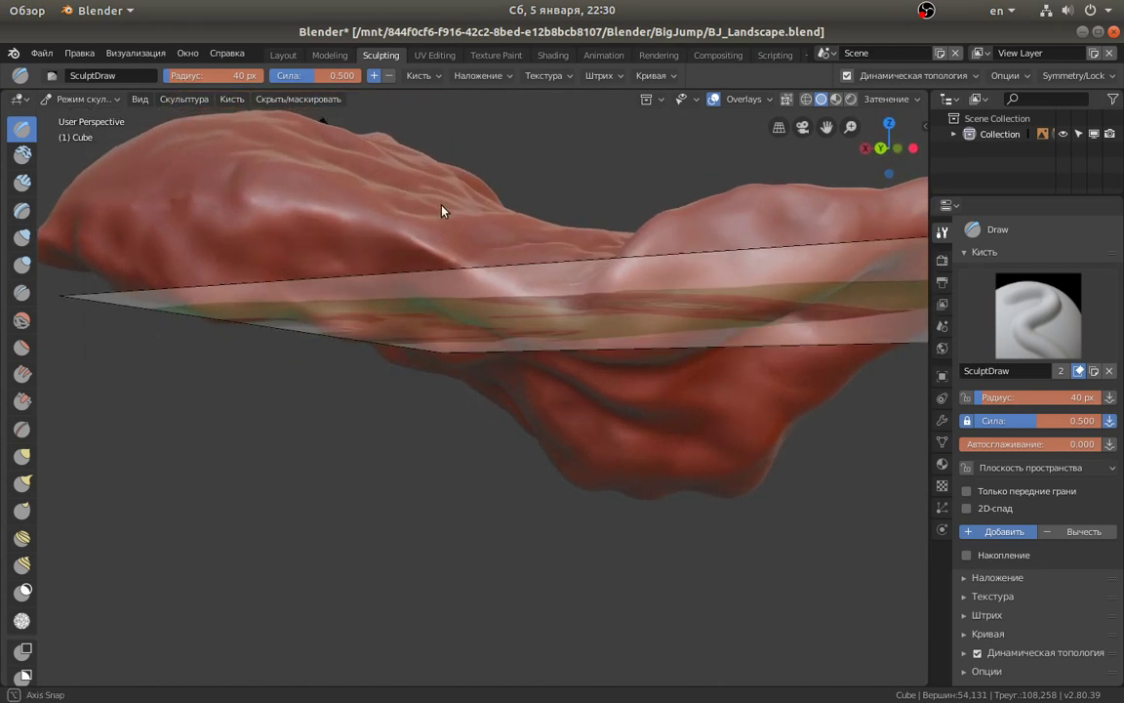
pyautogui.moveTo(434, 281); pyautogui.dragTo(516, 286)
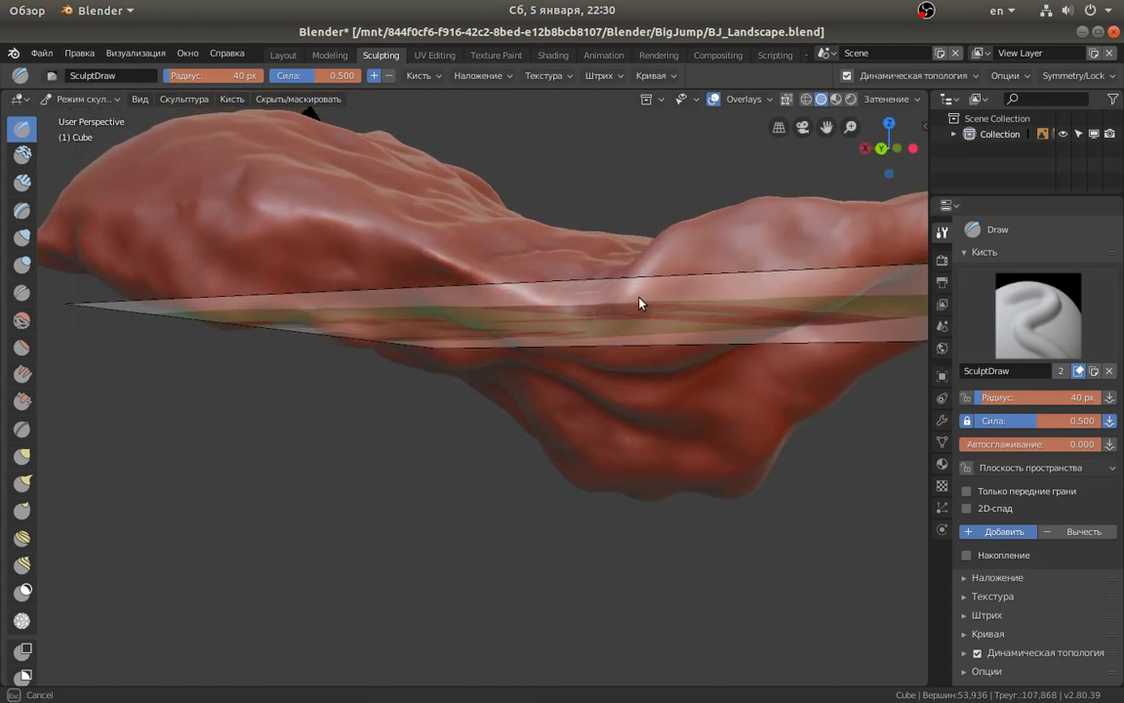
pyautogui.moveTo(639, 303); pyautogui.dragTo(509, 273)
pyautogui.moveTo(510, 274); pyautogui.dragTo(473, 335, button='middle')
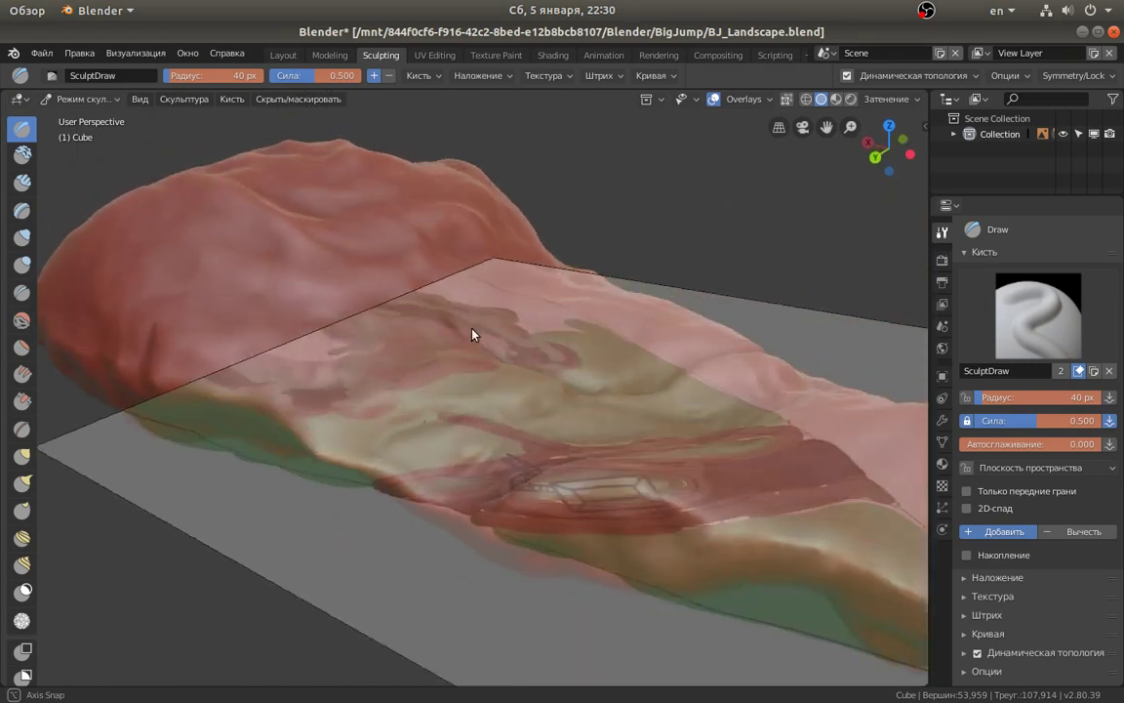
pyautogui.hotkey('ctrl', 's')
pyautogui.moveTo(592, 452)
pyautogui.mouseDown(button='middle')
pyautogui.moveTo(594, 407)
pyautogui.moveTo(444, 374)
pyautogui.mouseUp(button='middle')
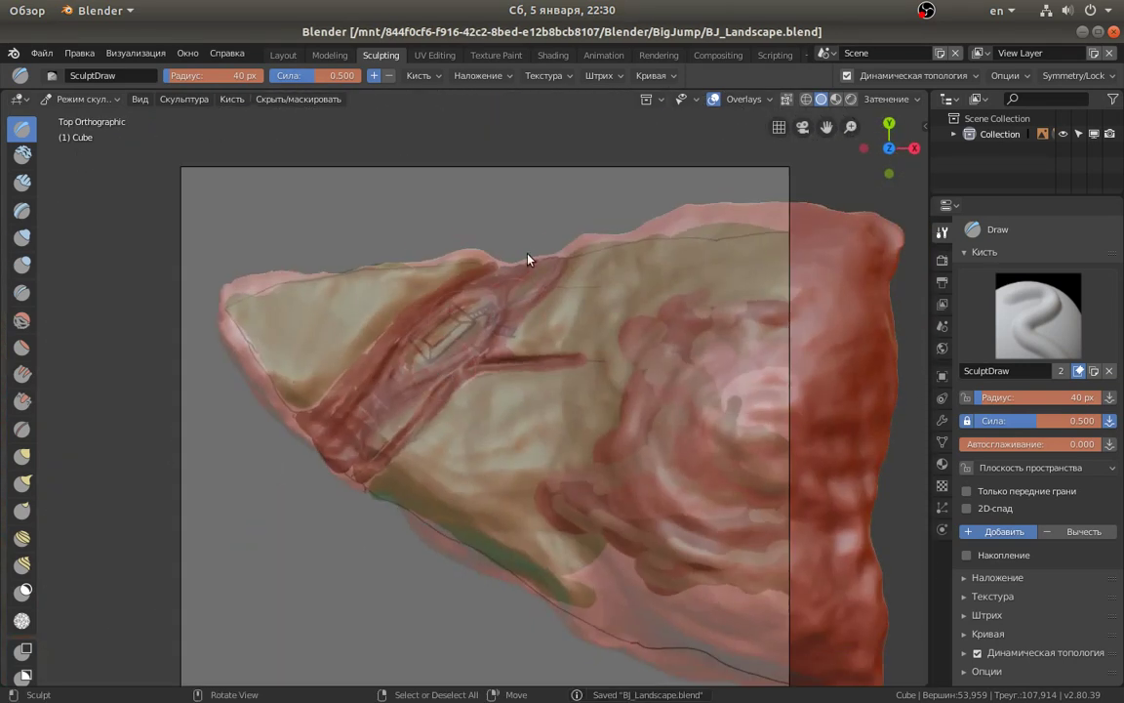
# At a 21 px brush radius, carve small ridges along the road beside the drawn house.
pyautogui.scroll(2, 447, 394)
pyautogui.press('f')
pyautogui.click(448, 337)
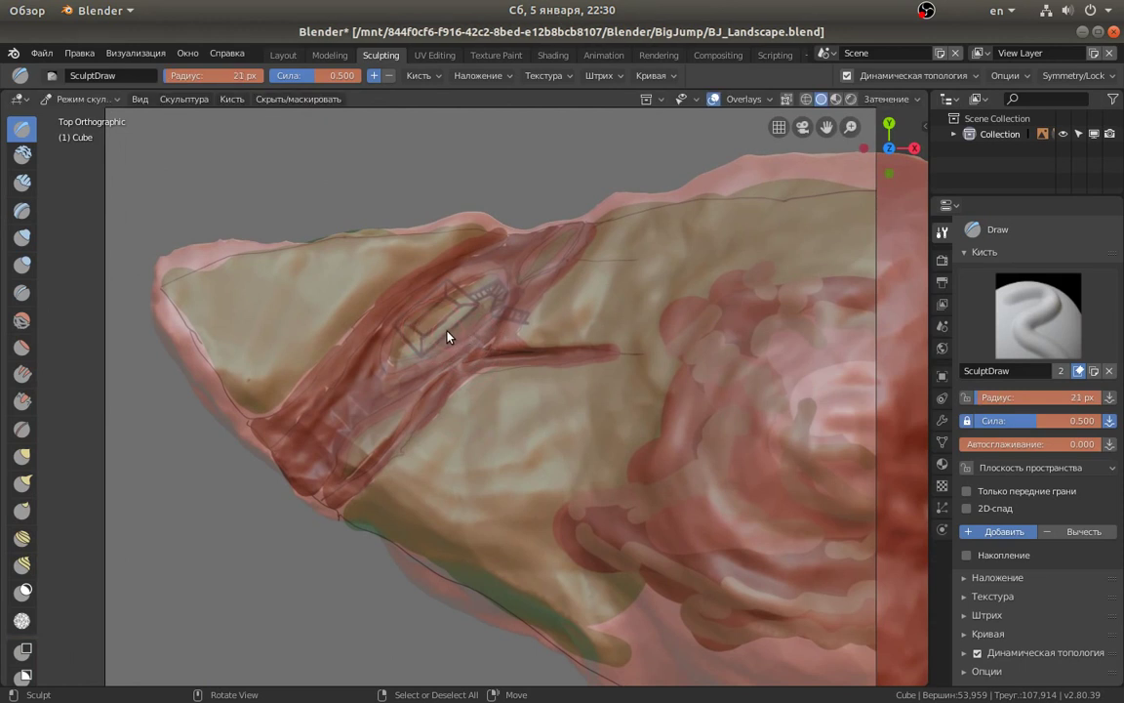
pyautogui.moveTo(412, 342); pyautogui.dragTo(399, 354)
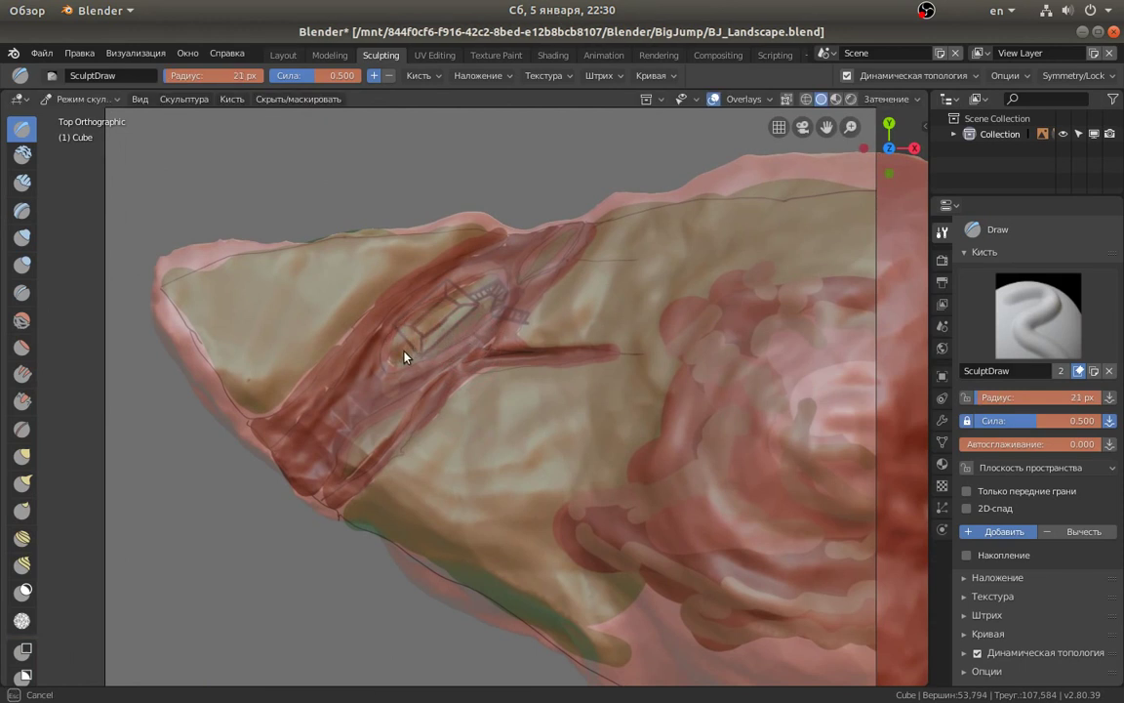
pyautogui.moveTo(480, 295); pyautogui.dragTo(433, 314)
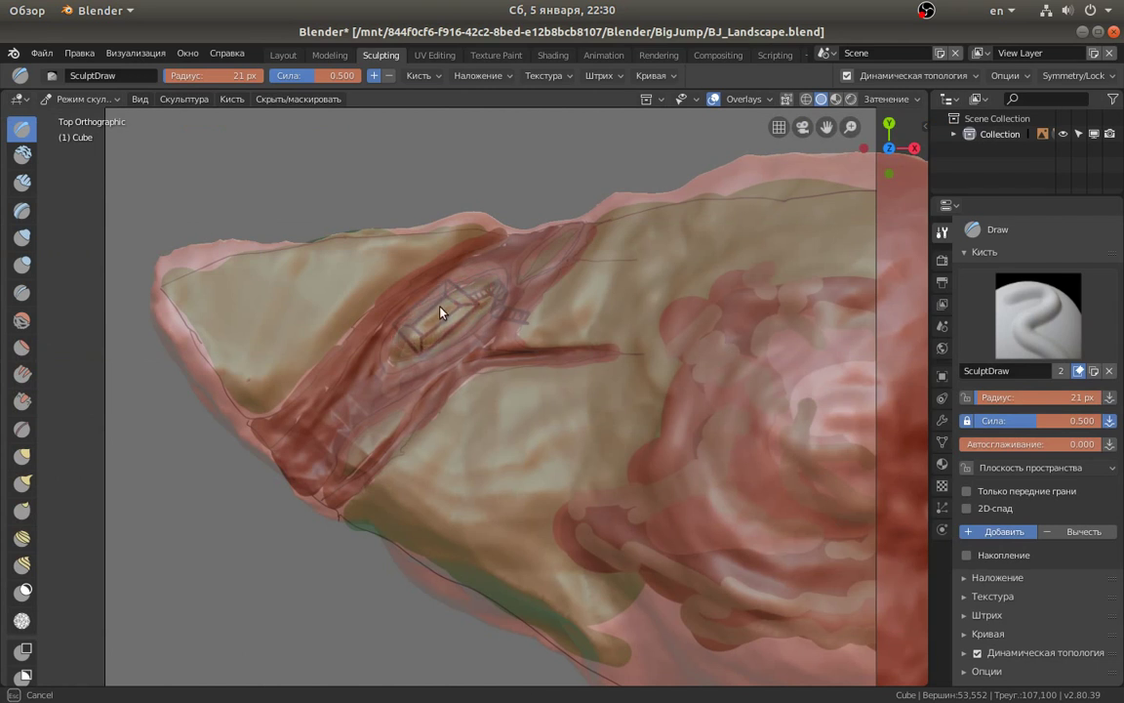
pyautogui.moveTo(464, 327)
pyautogui.mouseDown()
pyautogui.moveTo(493, 301)
pyautogui.moveTo(436, 340)
pyautogui.moveTo(467, 291)
pyautogui.moveTo(412, 342)
pyautogui.moveTo(575, 234)
pyautogui.moveTo(432, 389)
pyautogui.moveTo(350, 454)
pyautogui.moveTo(356, 469)
pyautogui.mouseUp()
pyautogui.moveTo(356, 470)
pyautogui.mouseDown(button='middle')
pyautogui.moveTo(458, 333)
pyautogui.moveTo(533, 339)
pyautogui.moveTo(414, 377)
pyautogui.moveTo(401, 431)
pyautogui.mouseUp(button='middle')
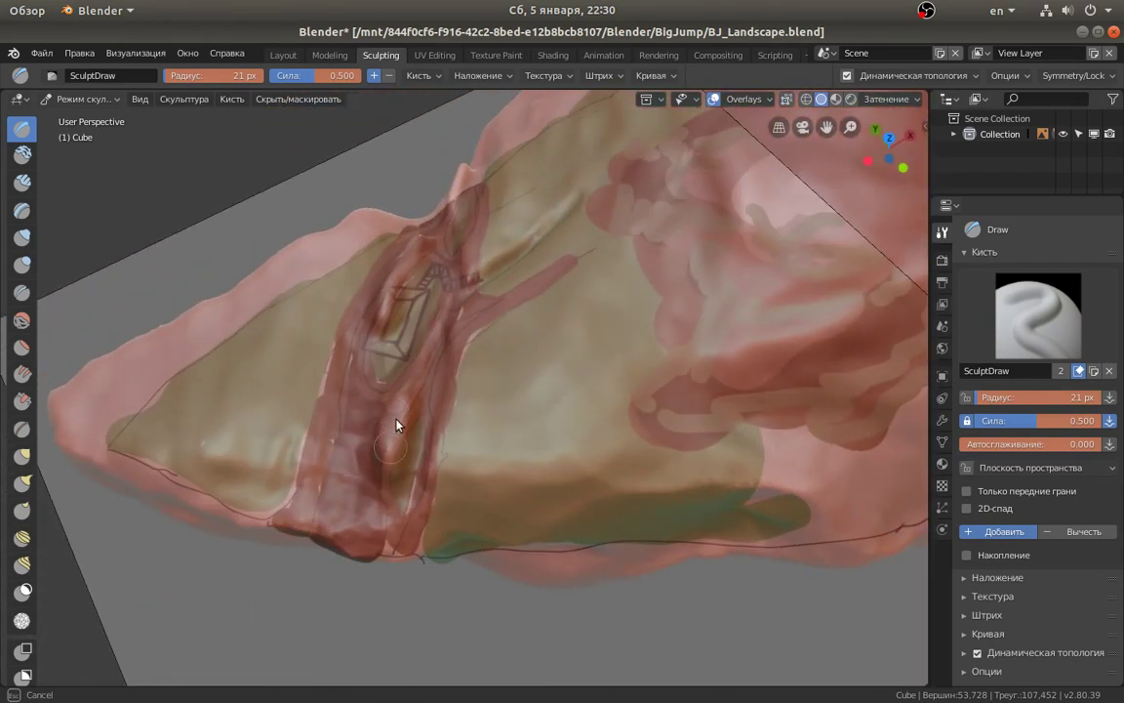
# Save BJ_Landscape.blend and switch to a top-down view of the island.
pyautogui.hotkey('ctrl', 's')
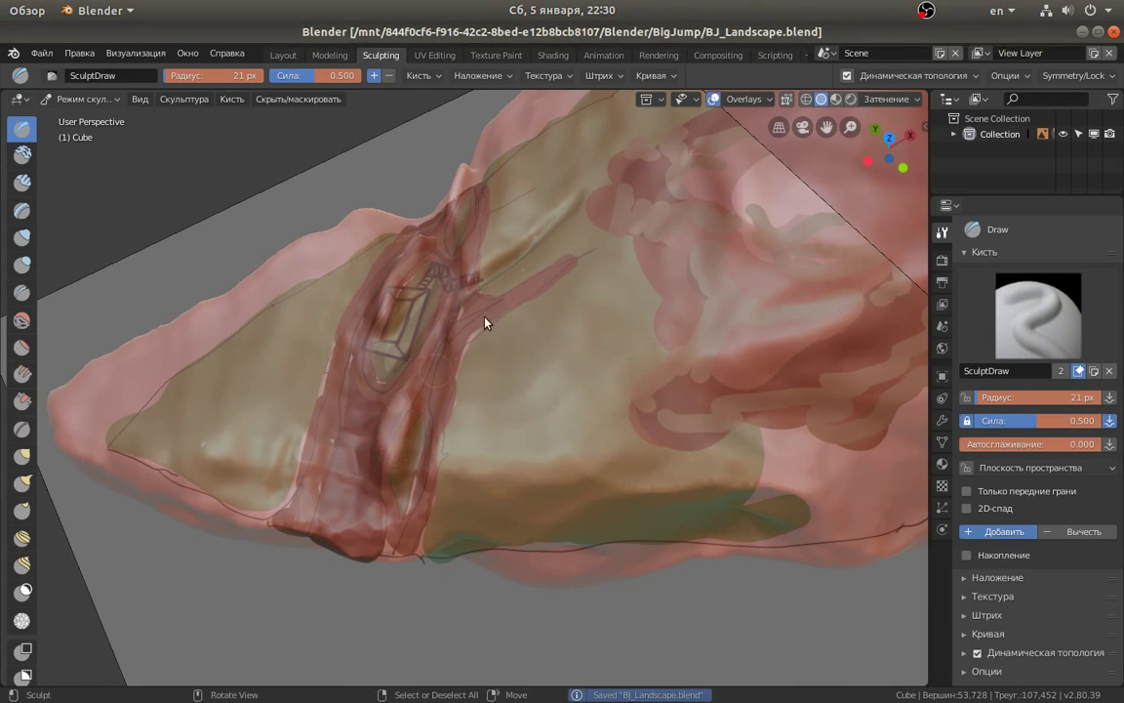
pyautogui.moveTo(494, 296)
pyautogui.mouseDown(button='middle')
pyautogui.moveTo(472, 321)
pyautogui.moveTo(484, 377)
pyautogui.moveTo(447, 349)
pyautogui.moveTo(436, 452)
pyautogui.mouseUp(button='middle')
pyautogui.press('KP_7')
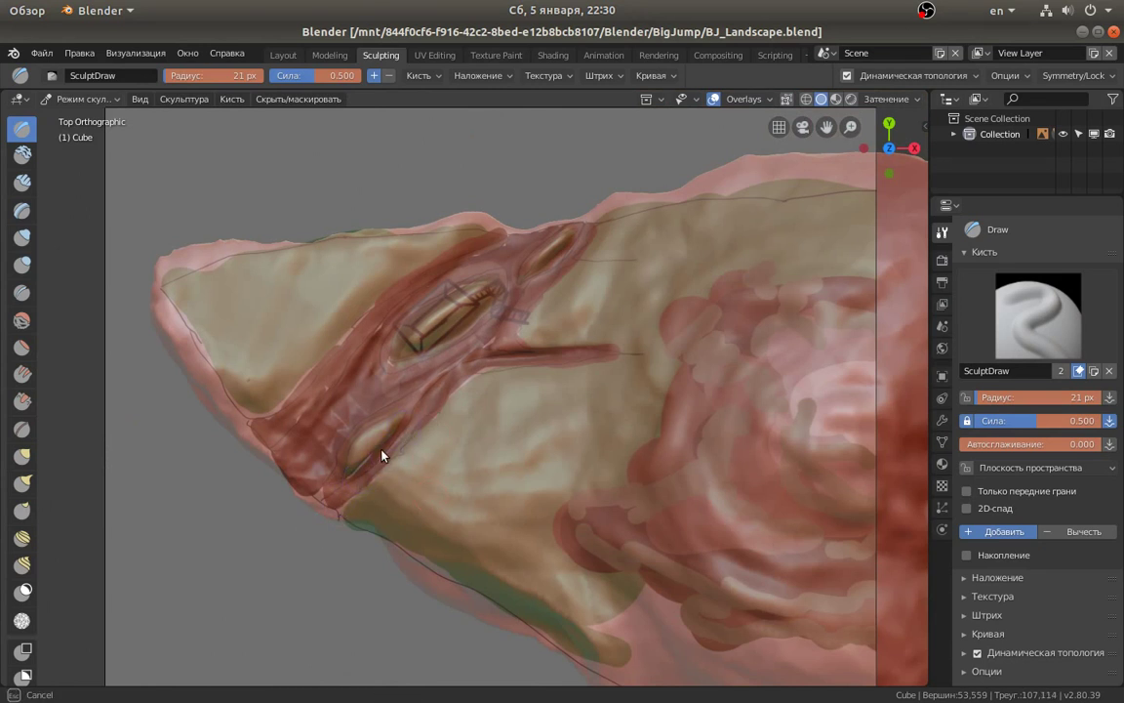
# Draw raised oval bumps beside the road and near the upper edge, then save again.
pyautogui.moveTo(381, 452)
pyautogui.mouseDown()
pyautogui.moveTo(424, 400)
pyautogui.moveTo(473, 366)
pyautogui.moveTo(606, 354)
pyautogui.mouseUp()
pyautogui.moveTo(499, 354)
pyautogui.mouseDown()
pyautogui.moveTo(505, 341)
pyautogui.moveTo(389, 377)
pyautogui.moveTo(382, 405)
pyautogui.moveTo(421, 384)
pyautogui.moveTo(335, 415)
pyautogui.moveTo(312, 497)
pyautogui.moveTo(269, 457)
pyautogui.moveTo(395, 321)
pyautogui.moveTo(354, 348)
pyautogui.moveTo(505, 250)
pyautogui.mouseUp()
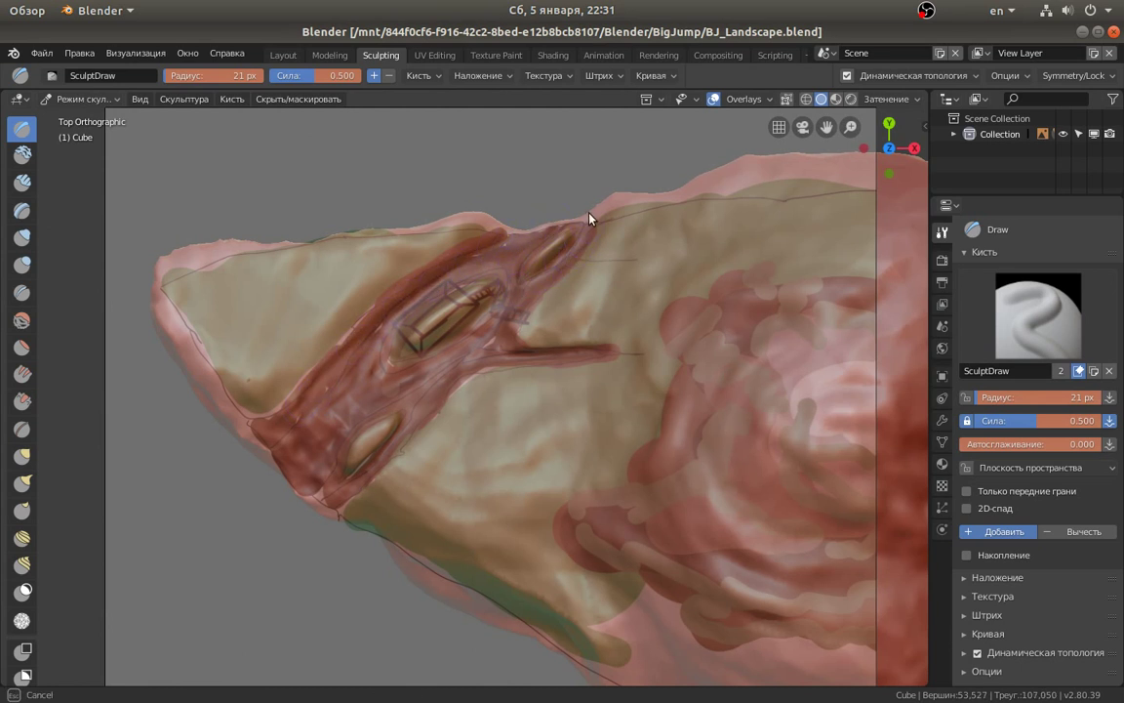
pyautogui.moveTo(590, 218)
pyautogui.mouseDown()
pyautogui.moveTo(614, 201)
pyautogui.moveTo(532, 313)
pyautogui.mouseUp()
pyautogui.hotkey('ctrl', 's')
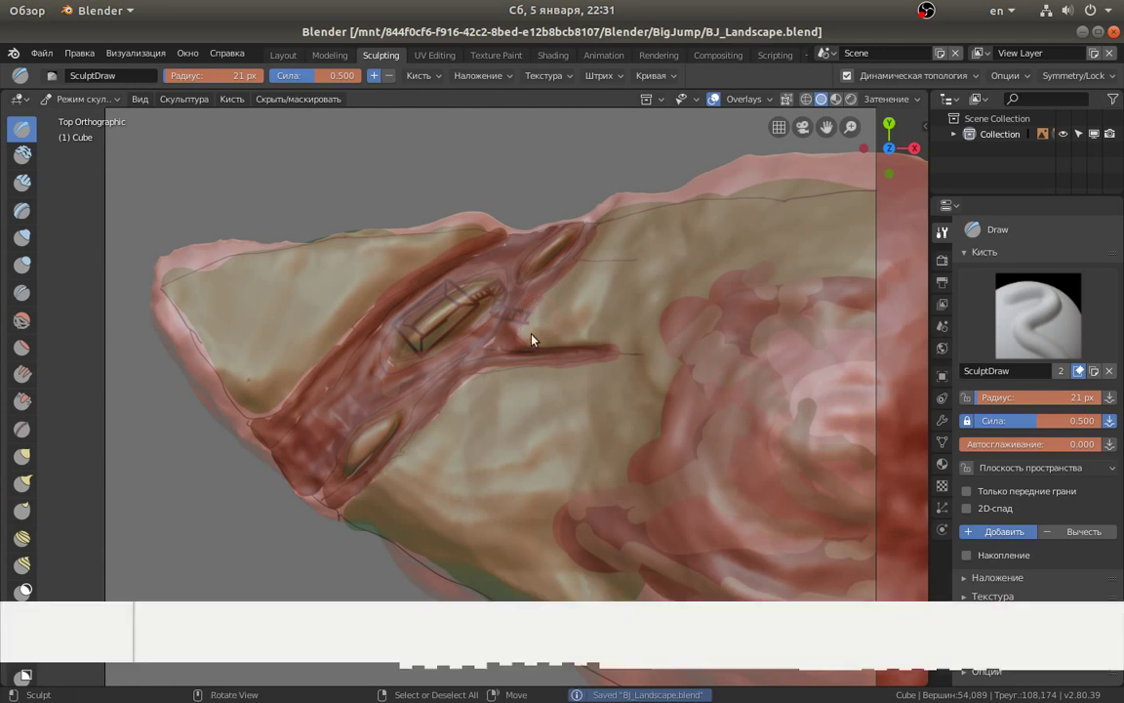
pyautogui.moveTo(490, 291)
pyautogui.mouseDown(button='middle')
pyautogui.moveTo(491, 319)
pyautogui.moveTo(536, 294)
pyautogui.mouseUp(button='middle')
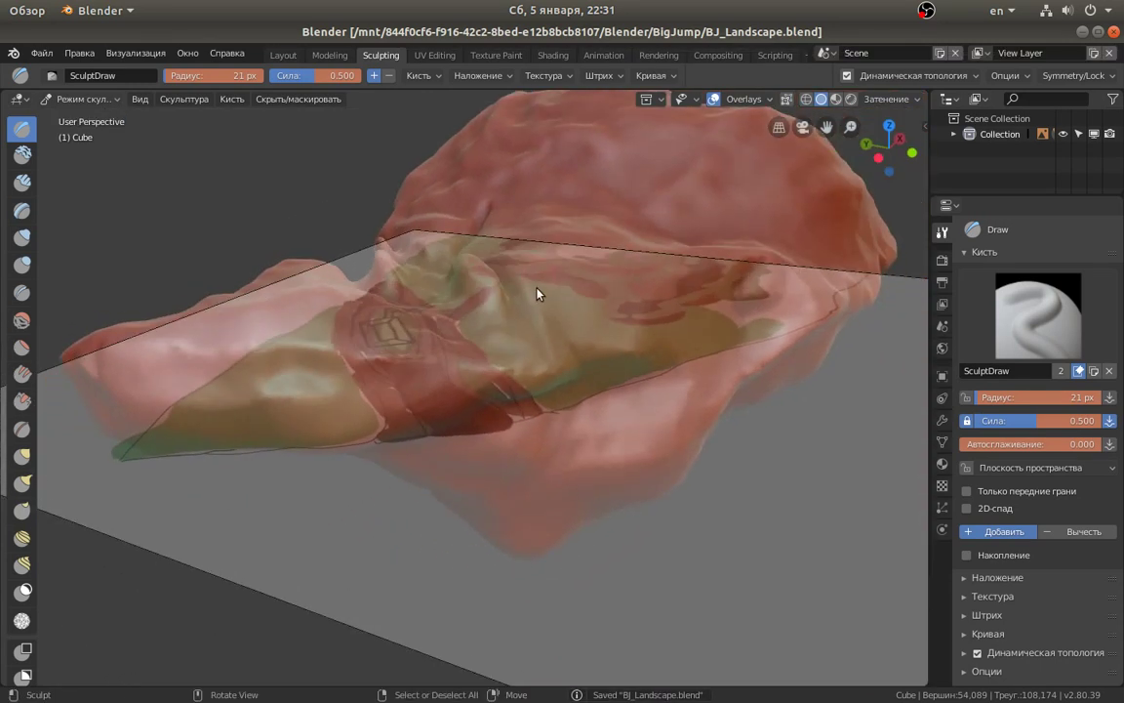
# Delete the Isl.png reference image Empty in Object Mode.
pyautogui.click(311, 53)
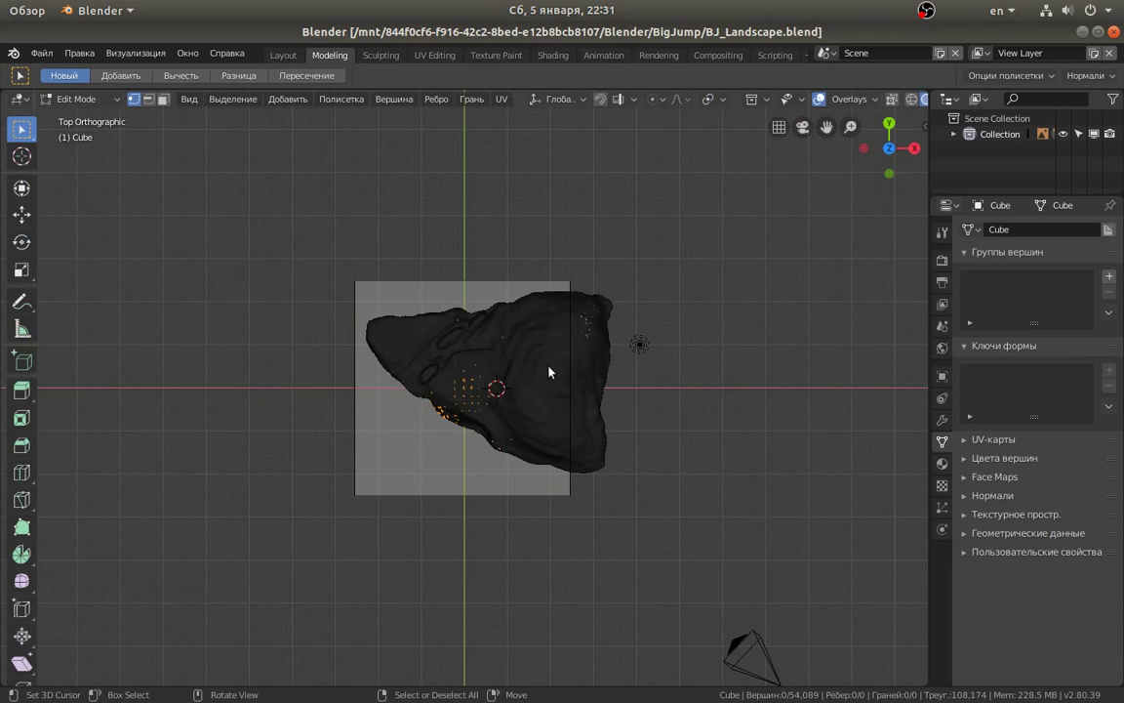
pyautogui.press('Tab')
pyautogui.click(483, 305)
pyautogui.press('x')
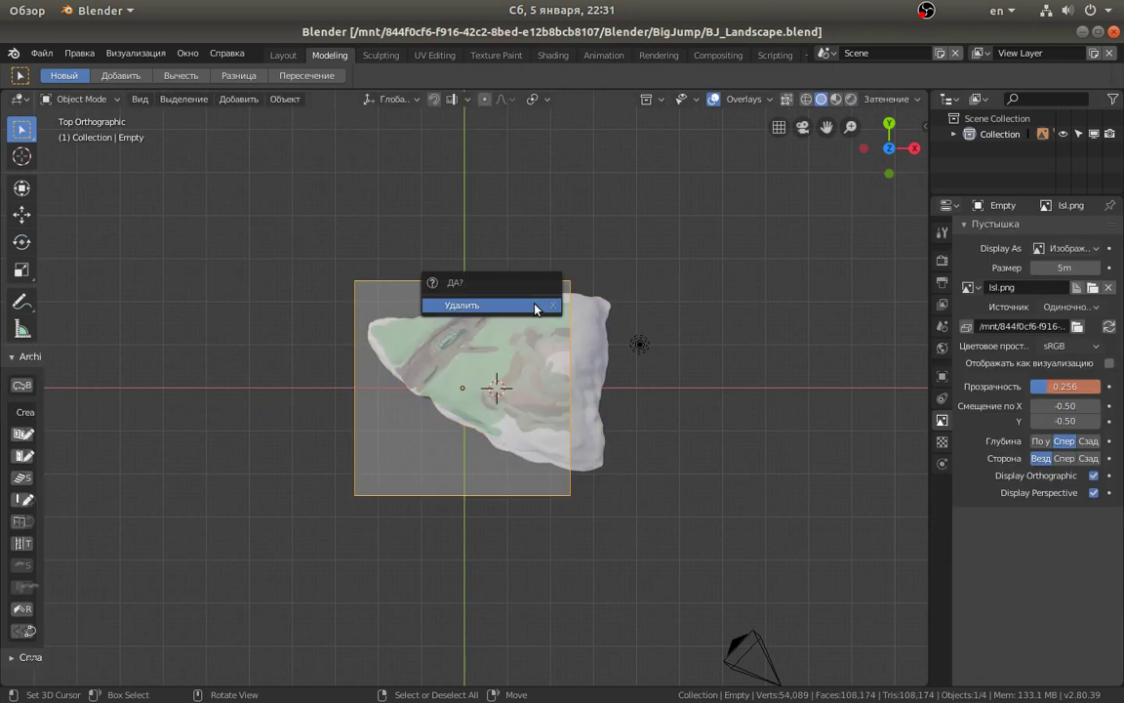
pyautogui.click(535, 308)
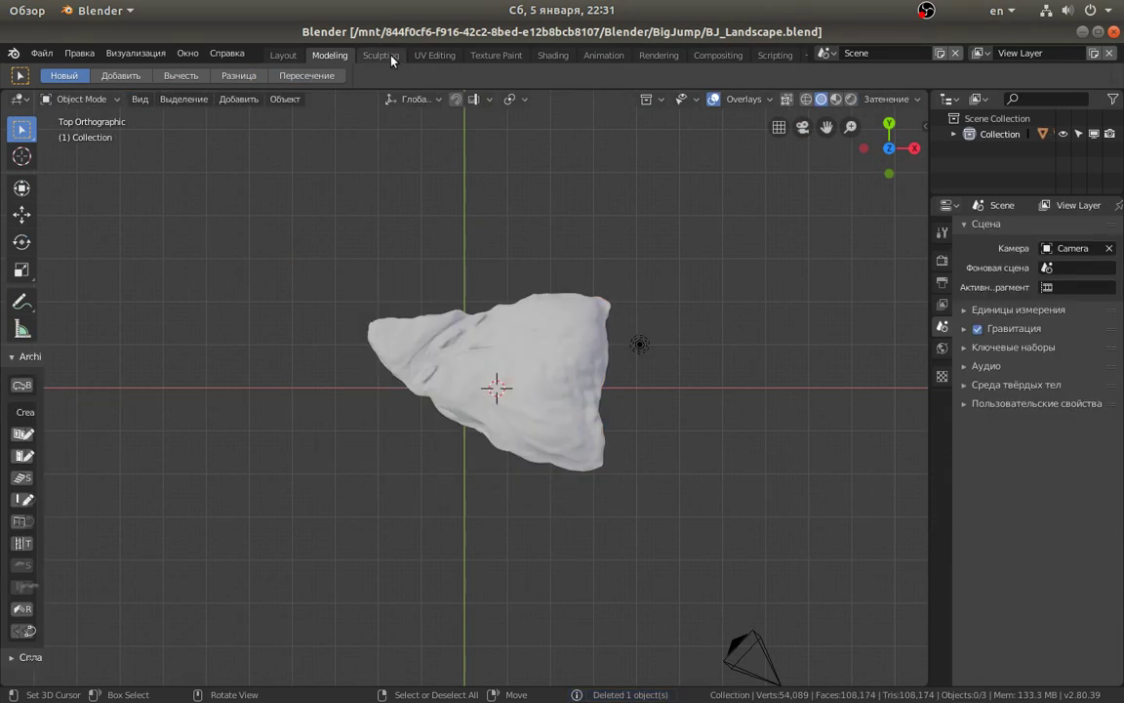
# Return to the Sculpting workspace, view the standalone island, and save BJ_Landscape.blend.
pyautogui.click(381, 55)
pyautogui.moveTo(486, 300); pyautogui.dragTo(482, 349, button='middle')
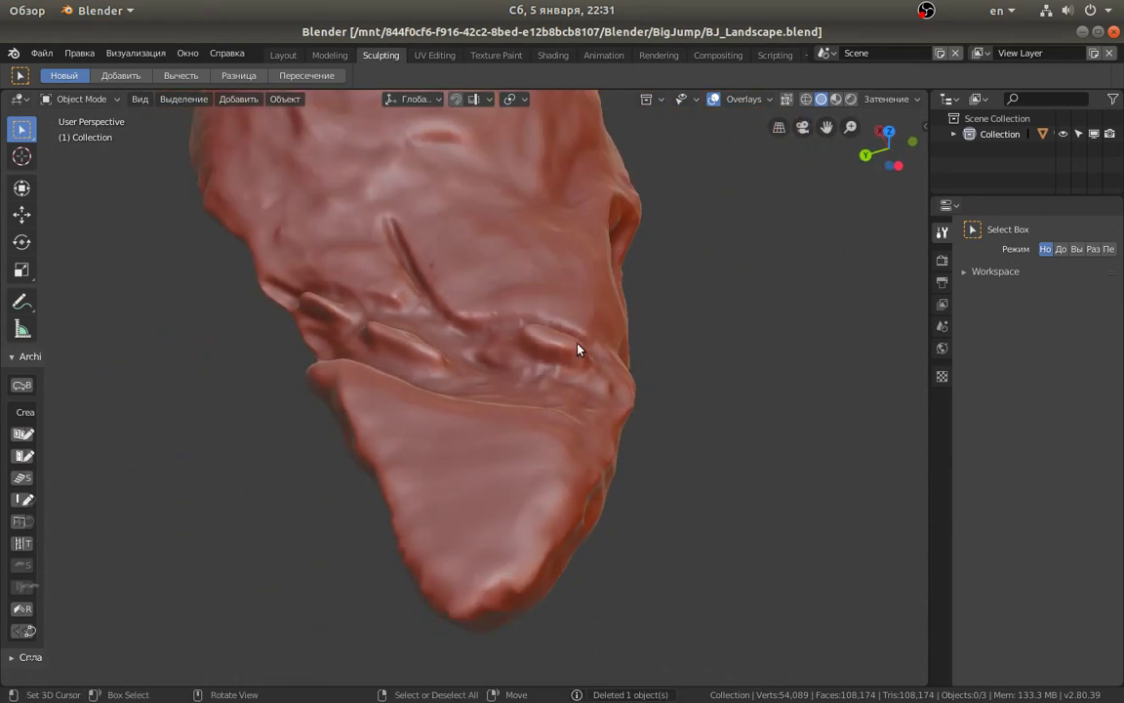
pyautogui.hotkey('ctrl', 's')
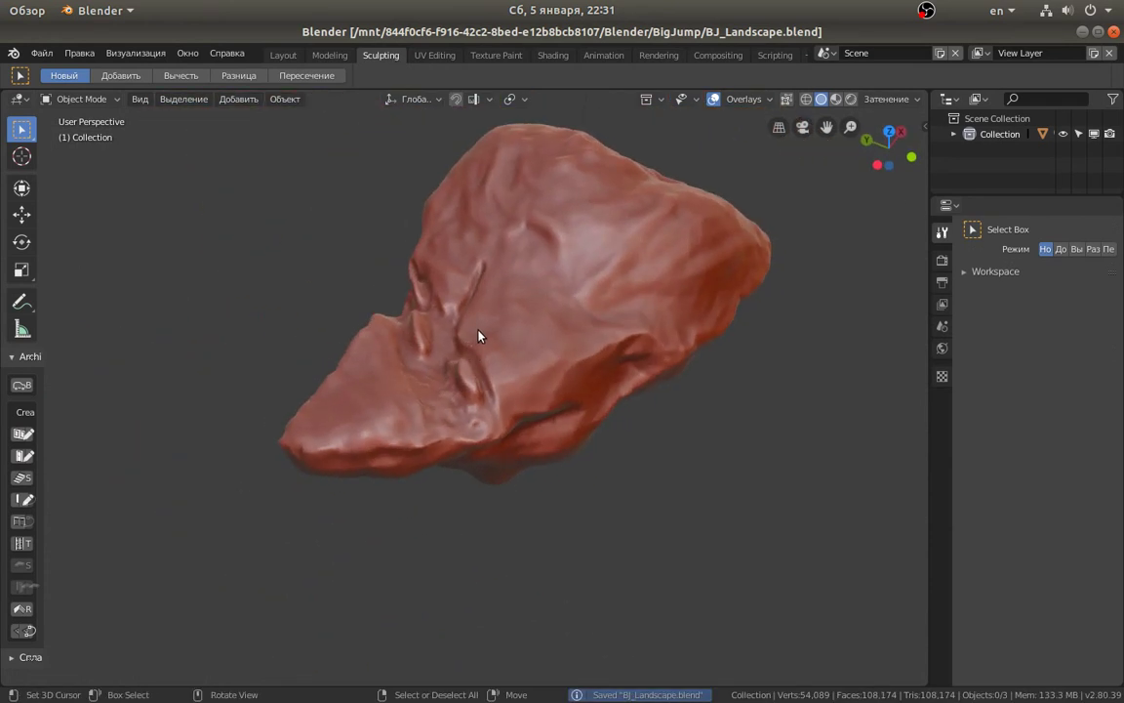